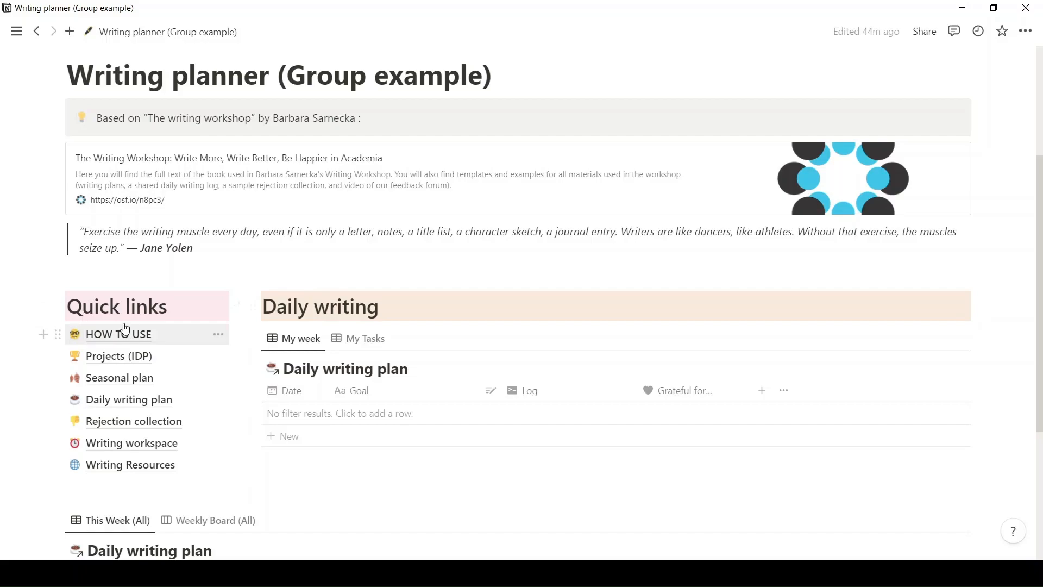
Look through the HOW TO USE page from the quick links and return to the Writing planner dashboard.
left_click(149, 331)
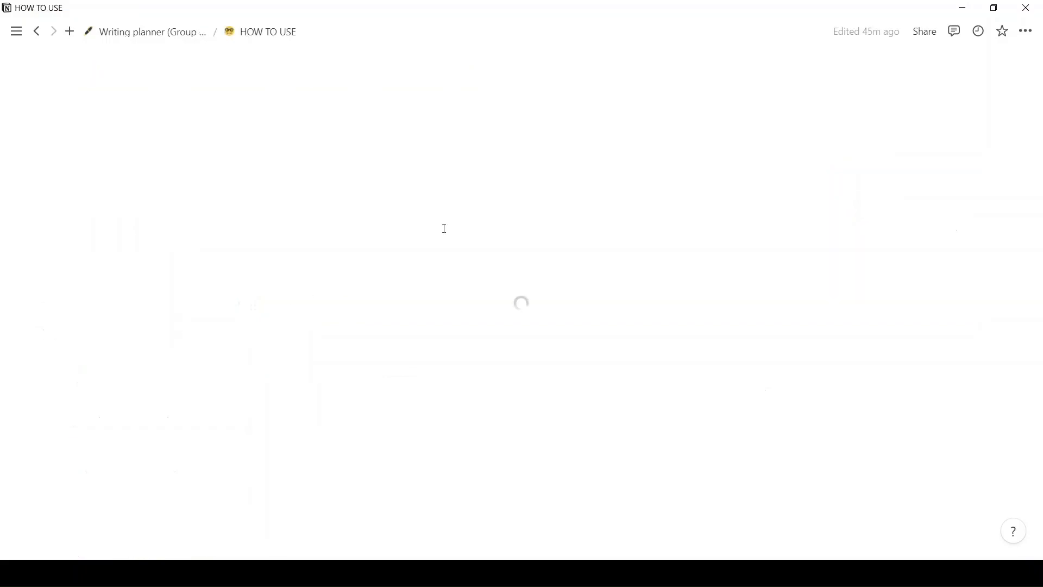
scroll(442, 226, "down", 10)
scroll(443, 229, "down", 15)
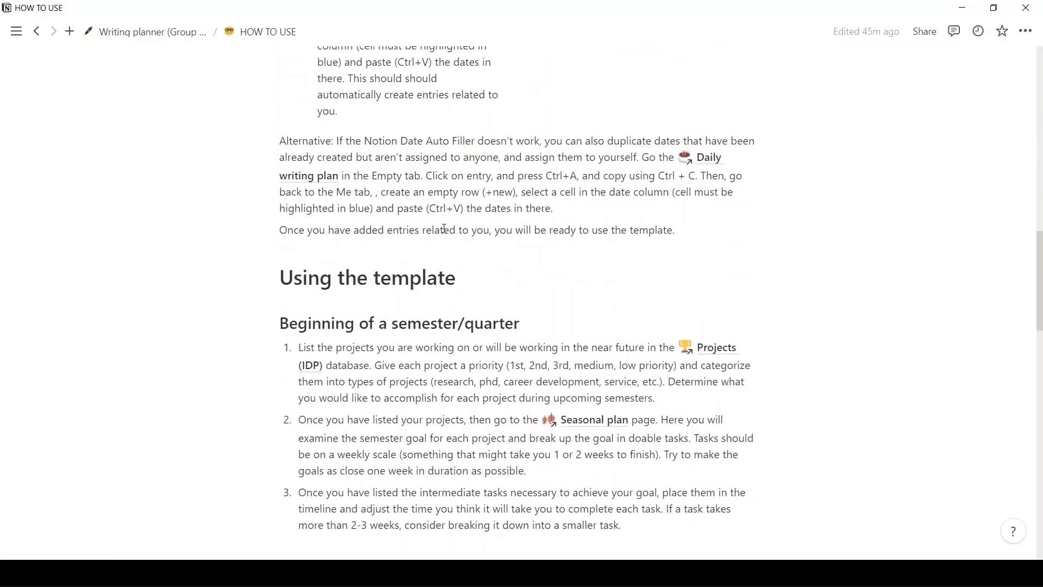
mouse_move(30, 38)
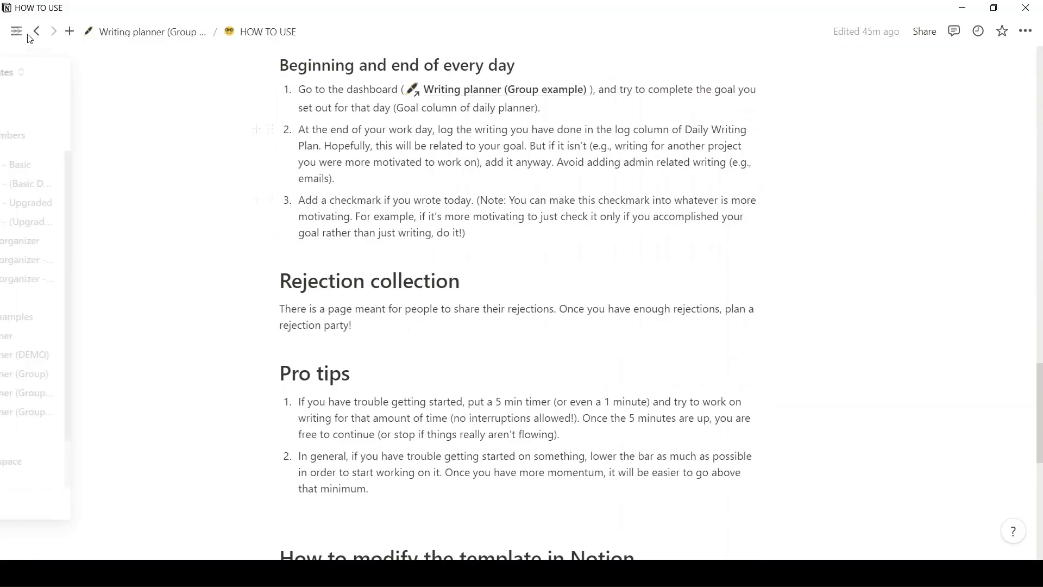
left_click(108, 31)
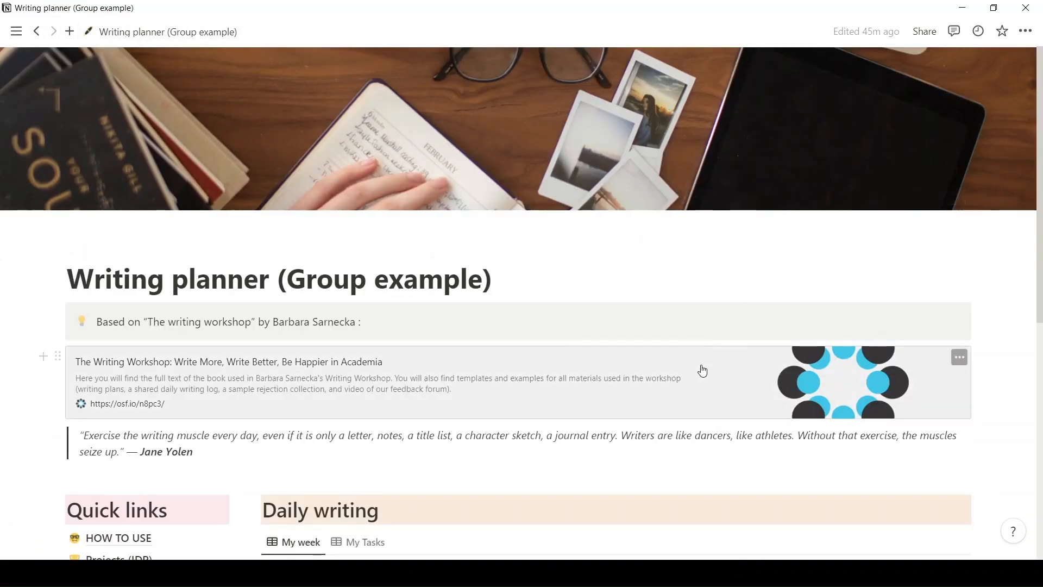
View the Rejection collection table from the dashboard's quick links, and go back to the Writing planner page.
scroll(680, 395, "down", 3)
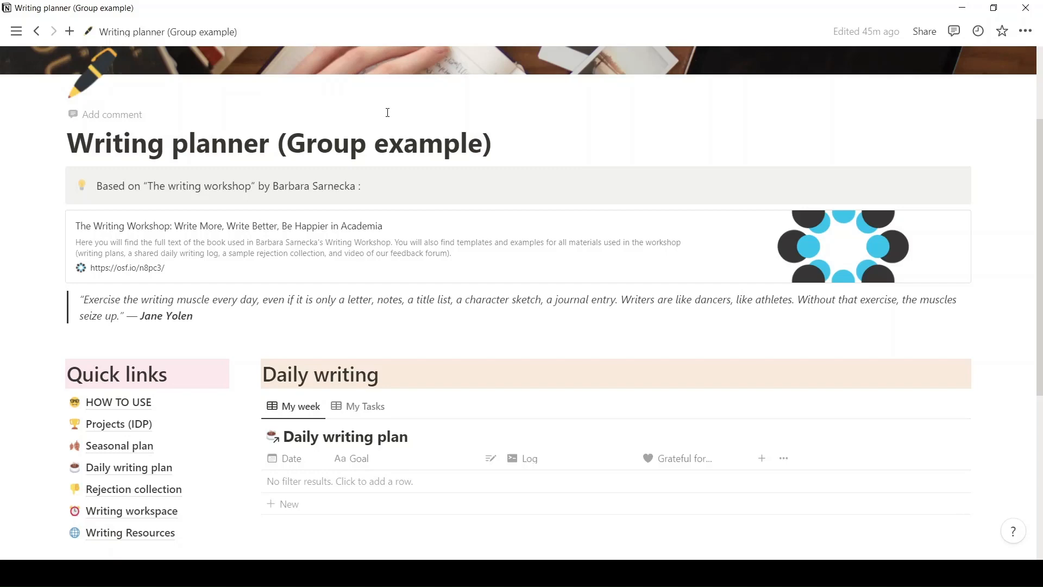
scroll(437, 309, "down", 2)
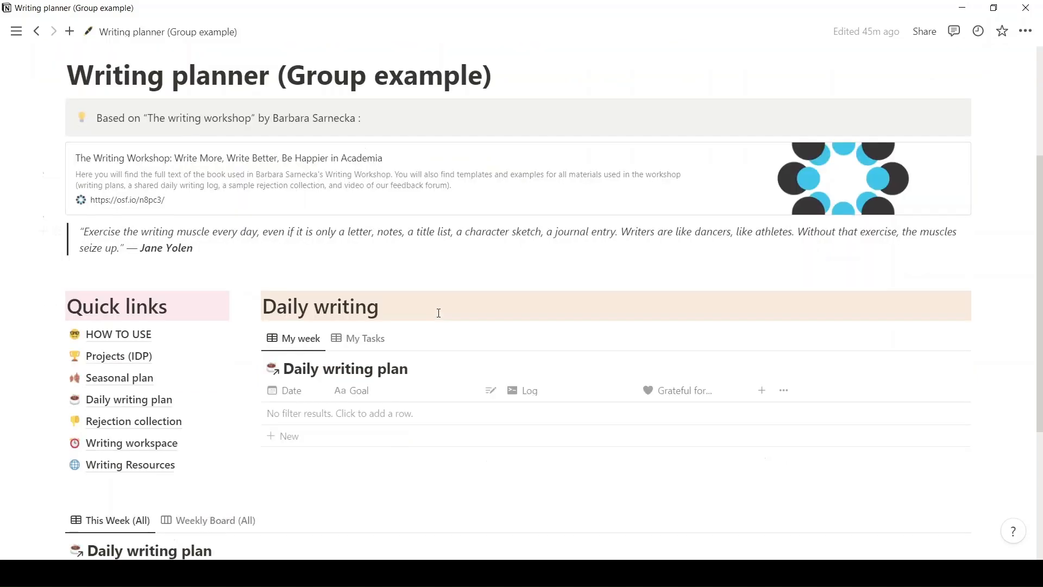
scroll(437, 319, "down", 1)
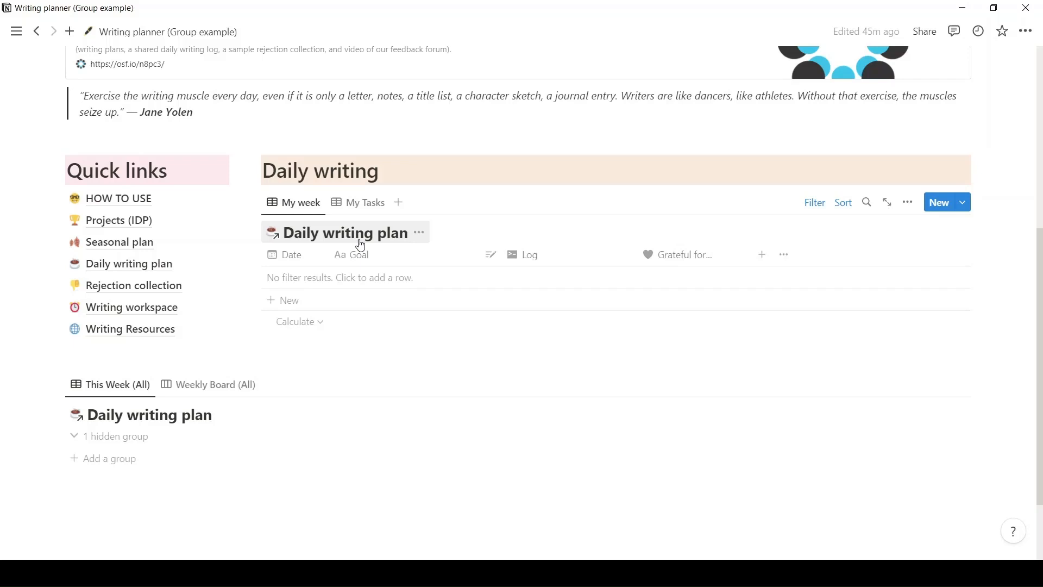
left_click(146, 292)
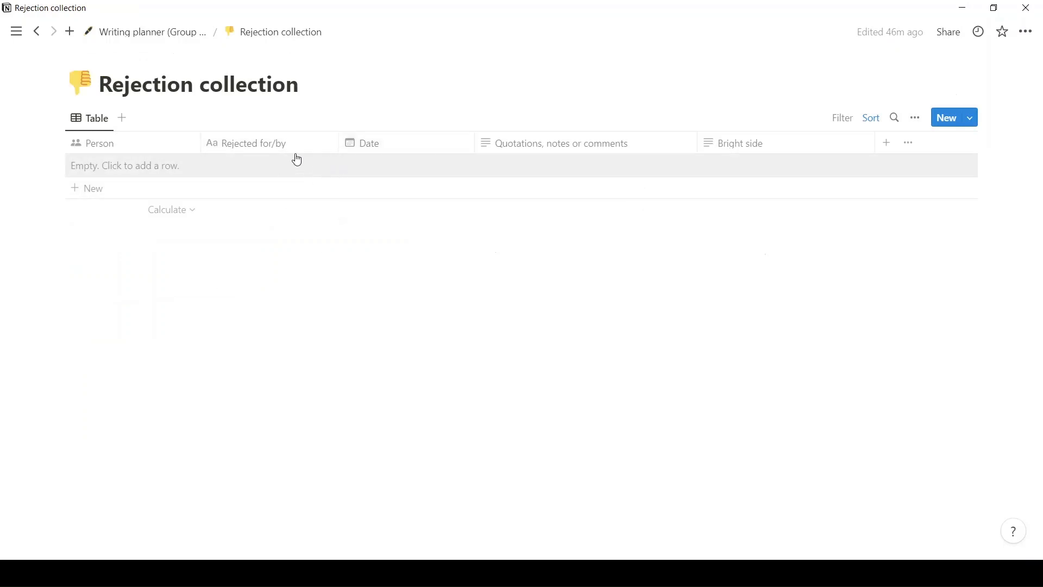
left_click(163, 33)
Examine the Writing workspace page with its note pad and Pomodoro timer, and return to the Writing planner dashboard.
scroll(365, 312, "down", 5)
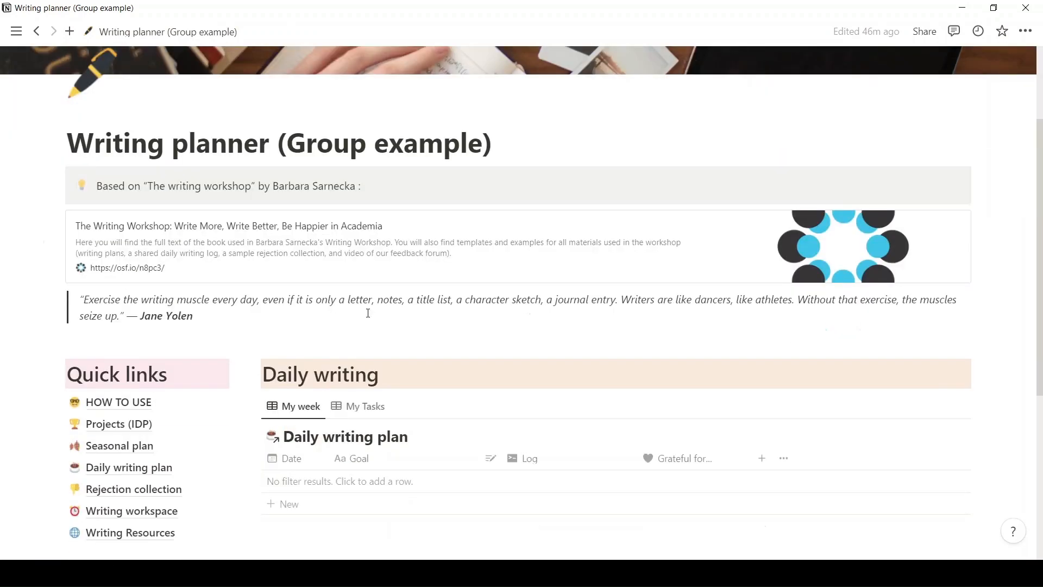
scroll(368, 318, "down", 1)
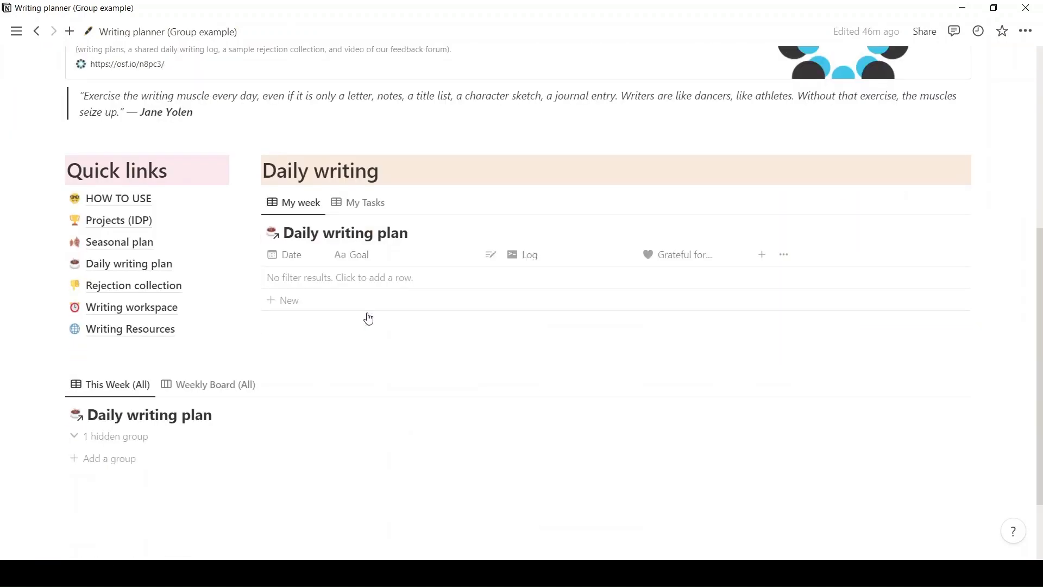
left_click(171, 312)
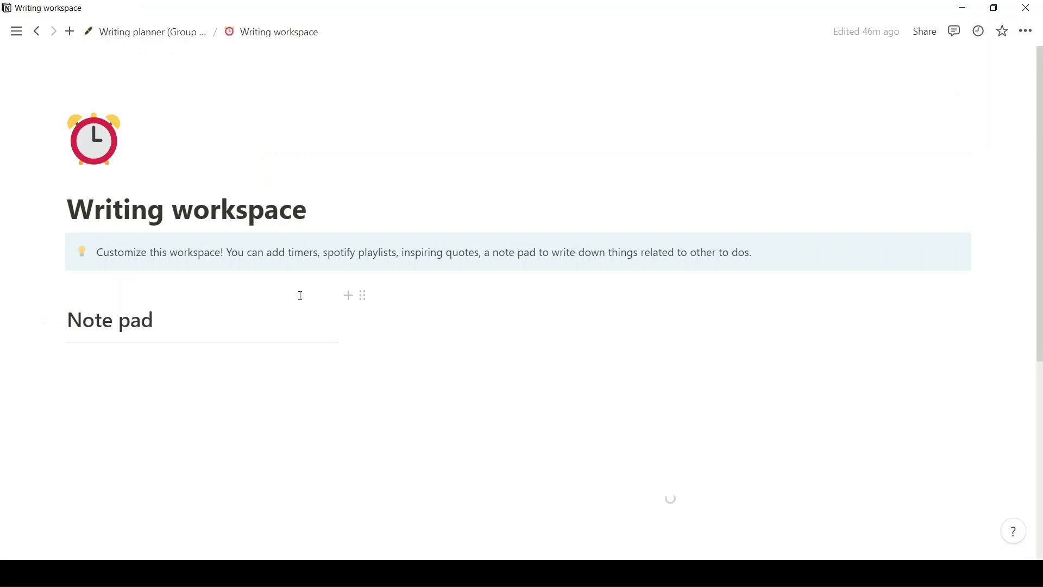
scroll(300, 296, "down", 1)
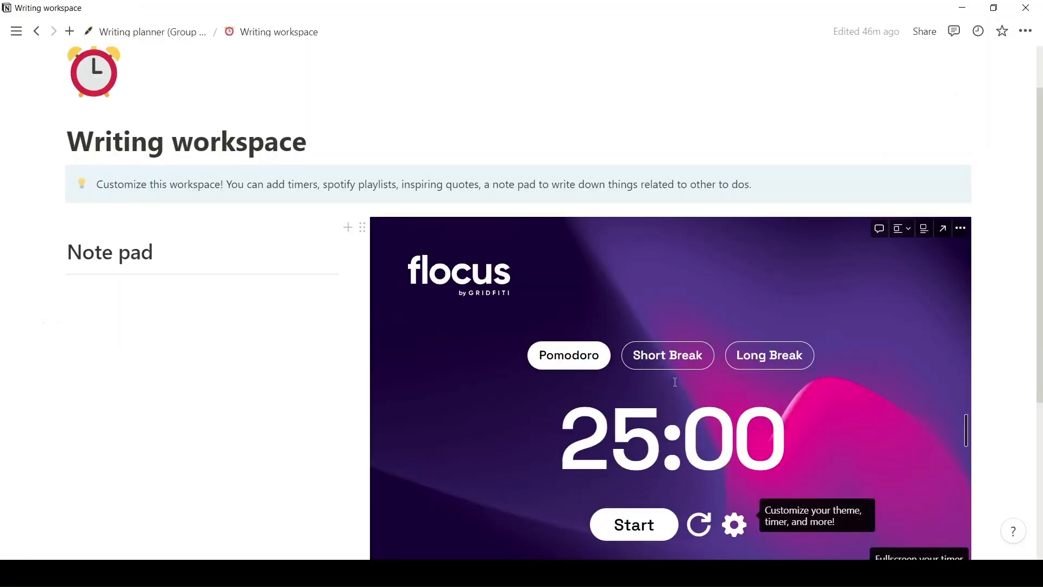
scroll(697, 418, "down", 1)
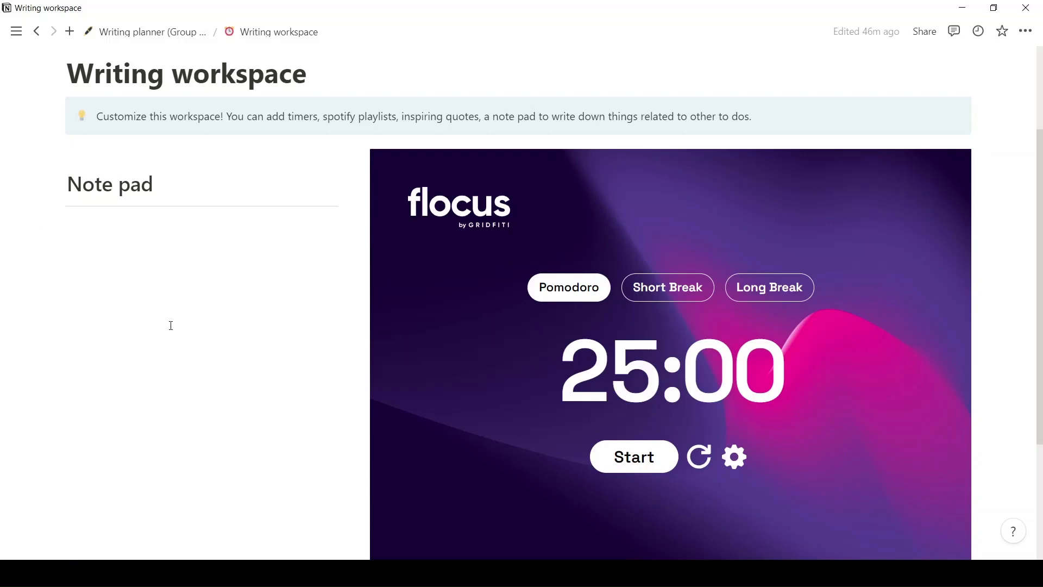
scroll(171, 325, "down", 3)
scroll(170, 325, "up", 5)
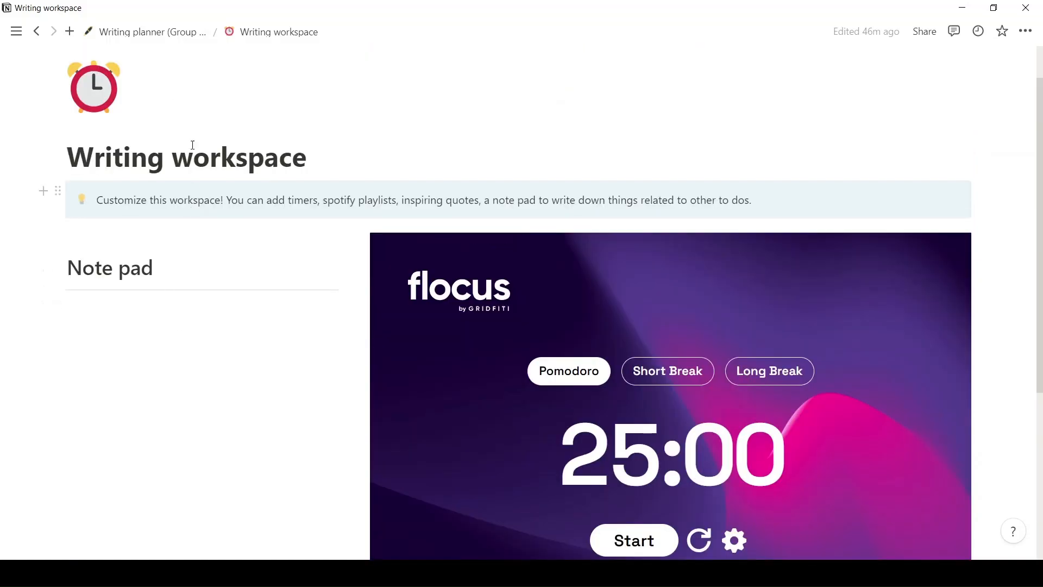
left_click(184, 36)
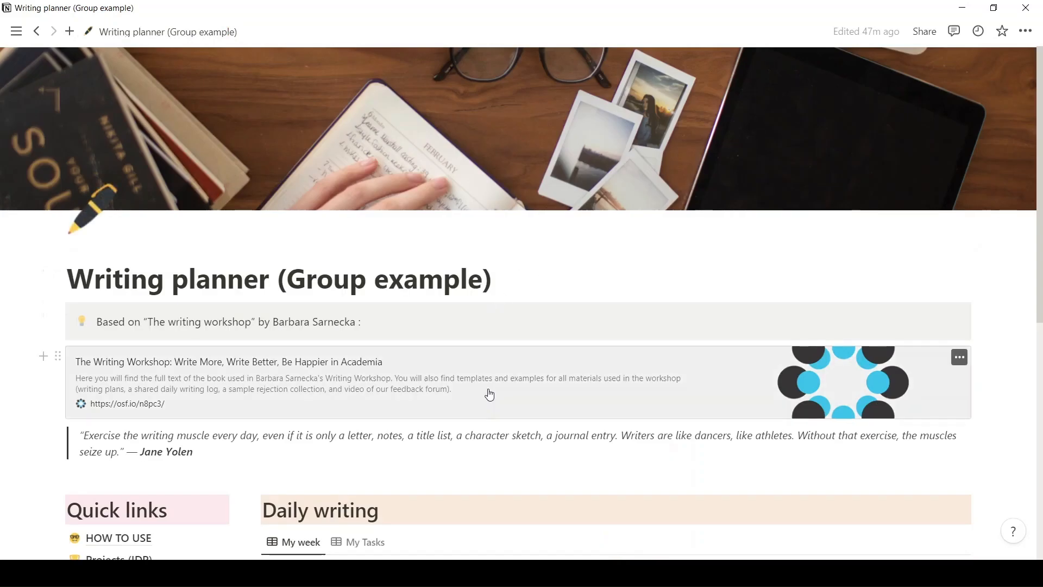
Review the resource sections on the Writing Resources page and go back to the Writing planner dashboard.
scroll(489, 395, "down", 6)
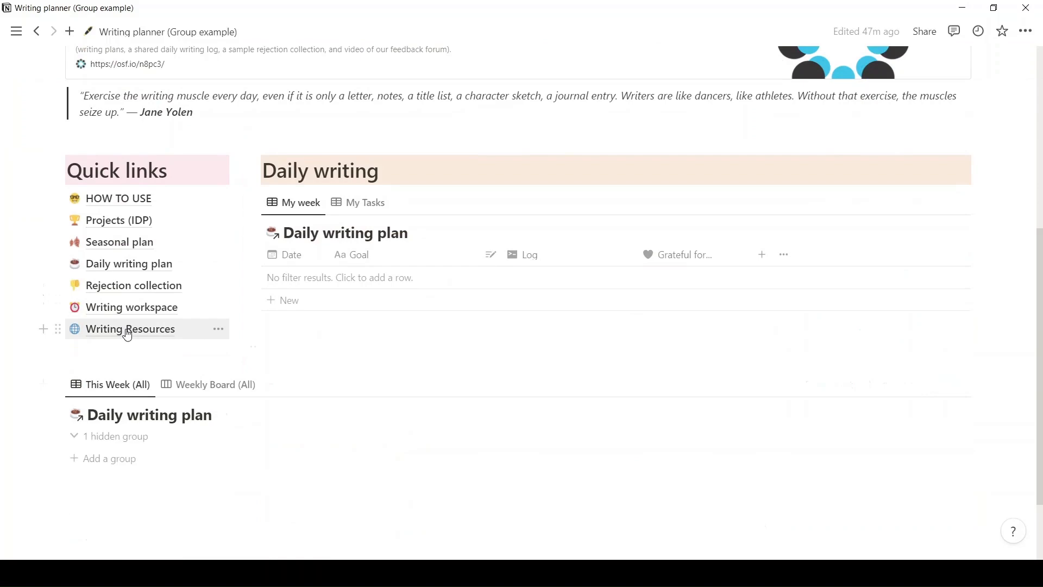
left_click(128, 332)
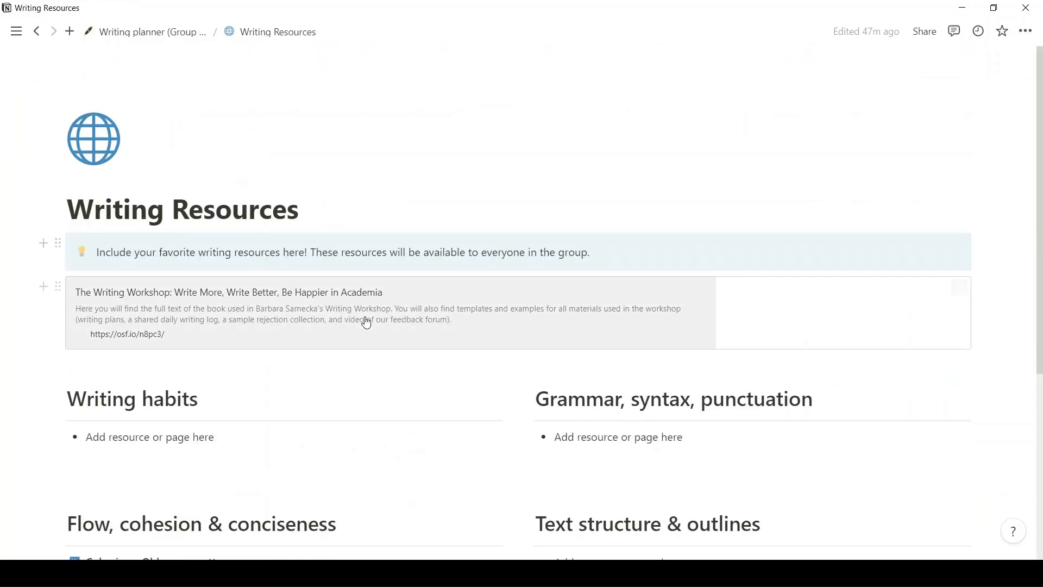
scroll(360, 310, "down", 3)
scroll(361, 299, "up", 1)
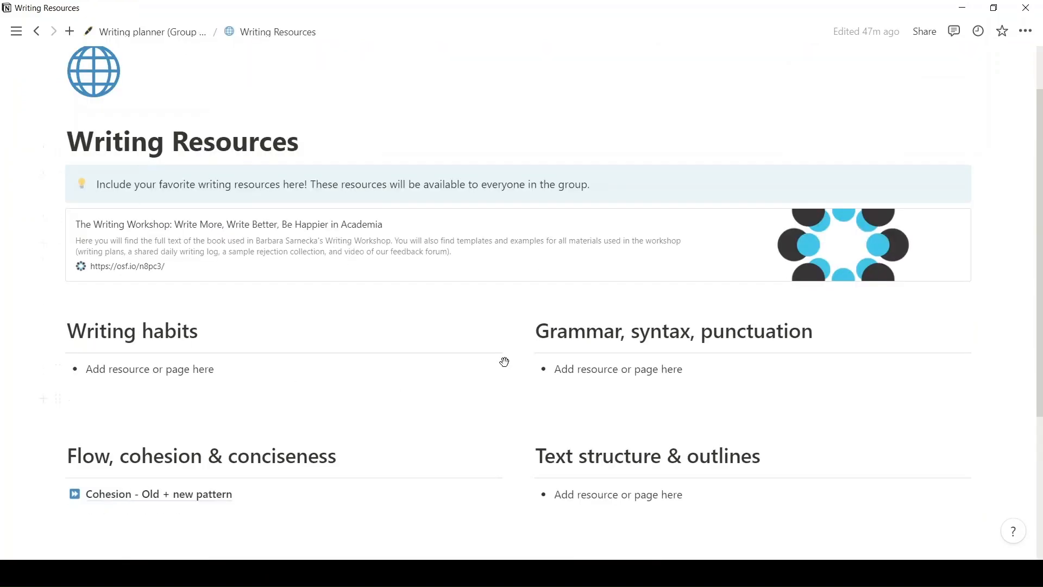
scroll(570, 373, "down", 2)
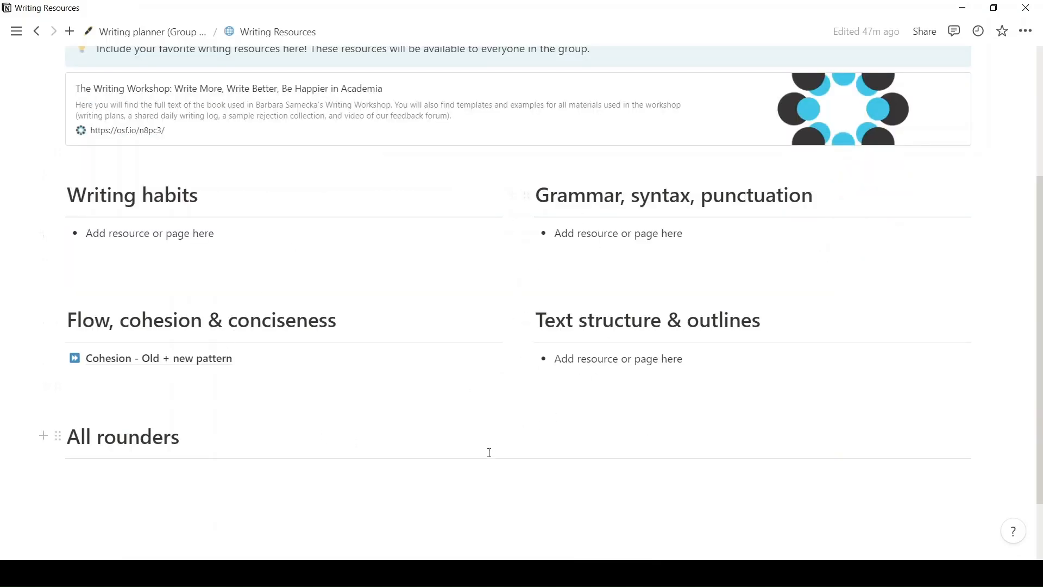
scroll(489, 452, "down", 1)
scroll(621, 440, "up", 3)
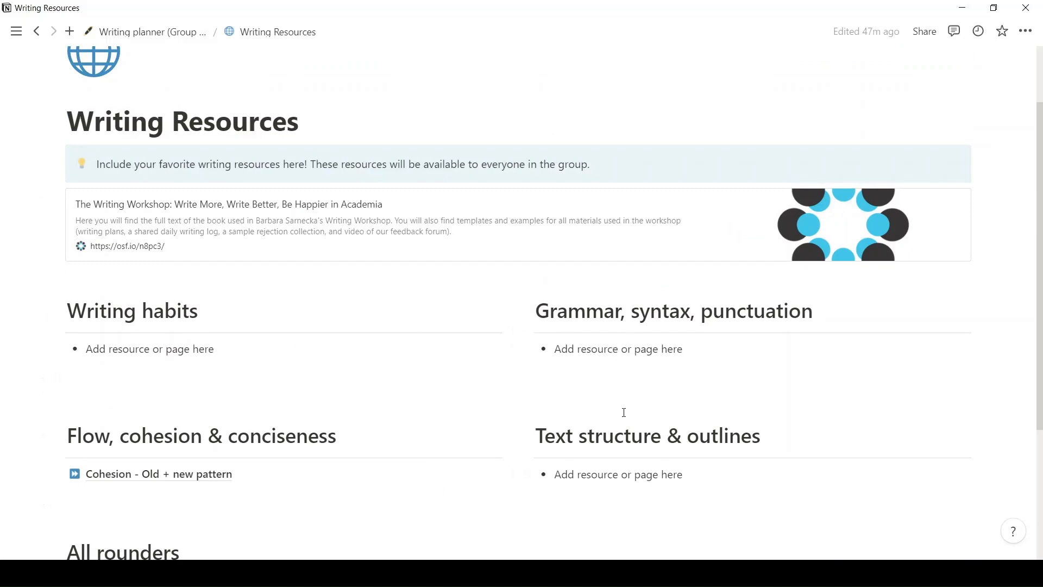
left_click(143, 35)
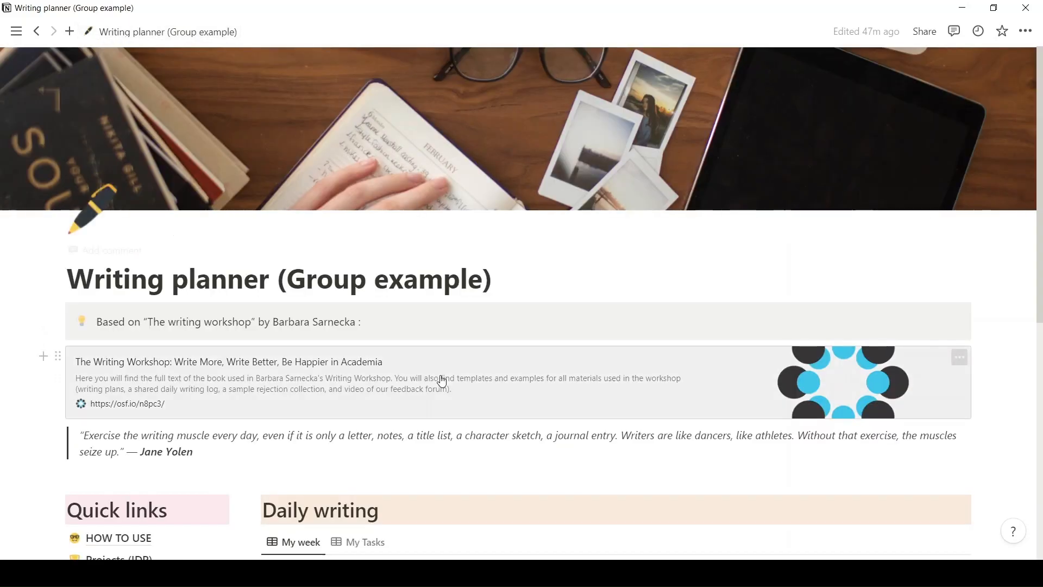
Open the Projects (IDP) database from the dashboard's quick links.
scroll(441, 375, "down", 1)
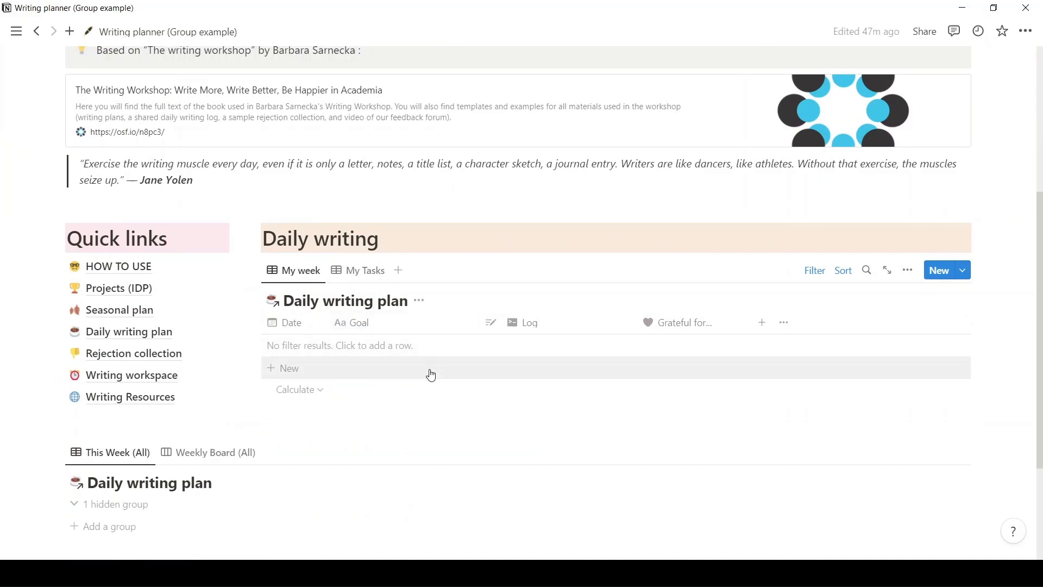
scroll(408, 396, "down", 2)
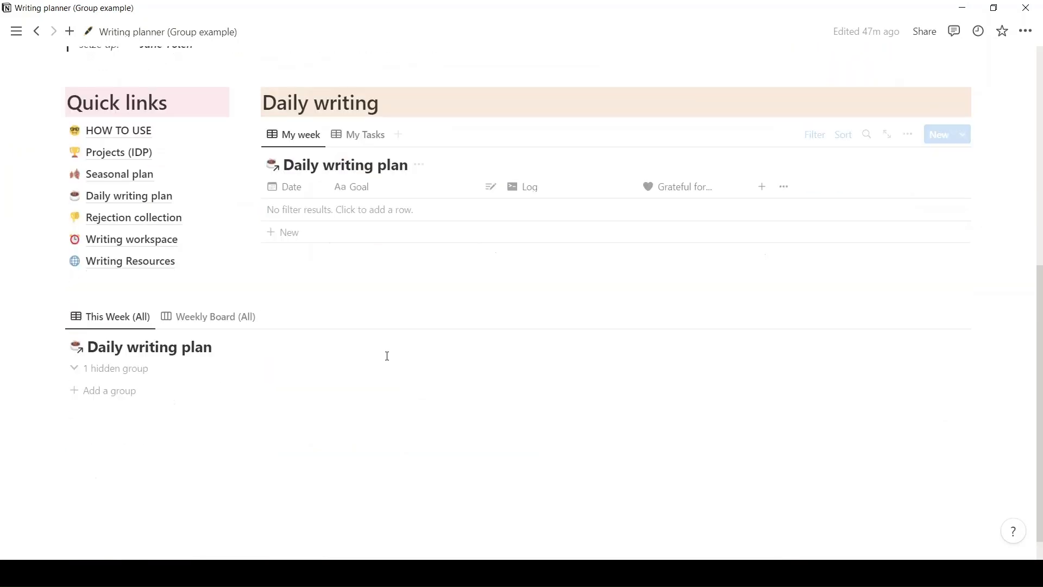
left_click(164, 162)
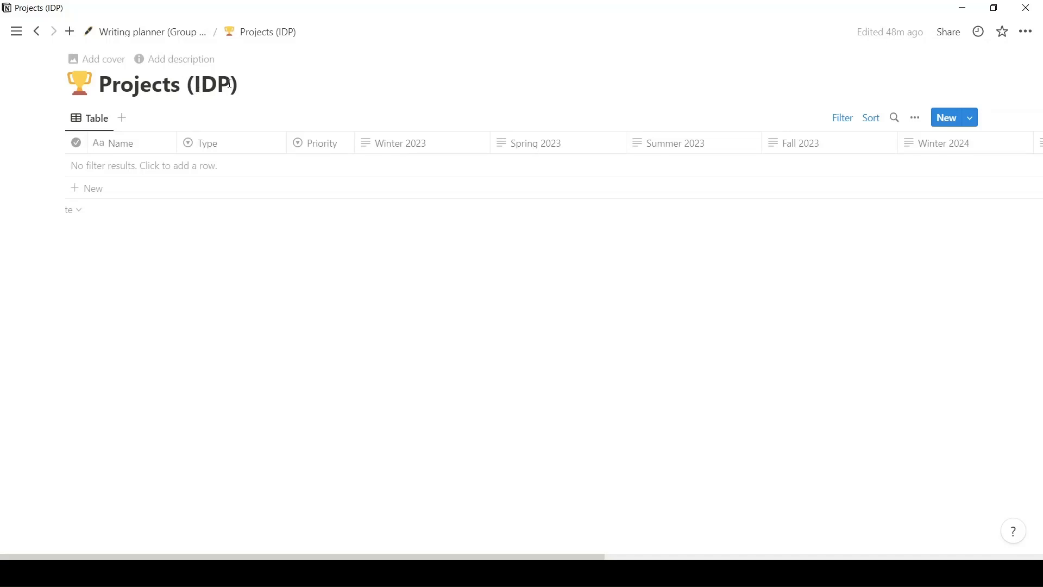
Add two entries named "Fun project" and "Not fun project" to the Projects (IDP) table.
left_click(162, 196)
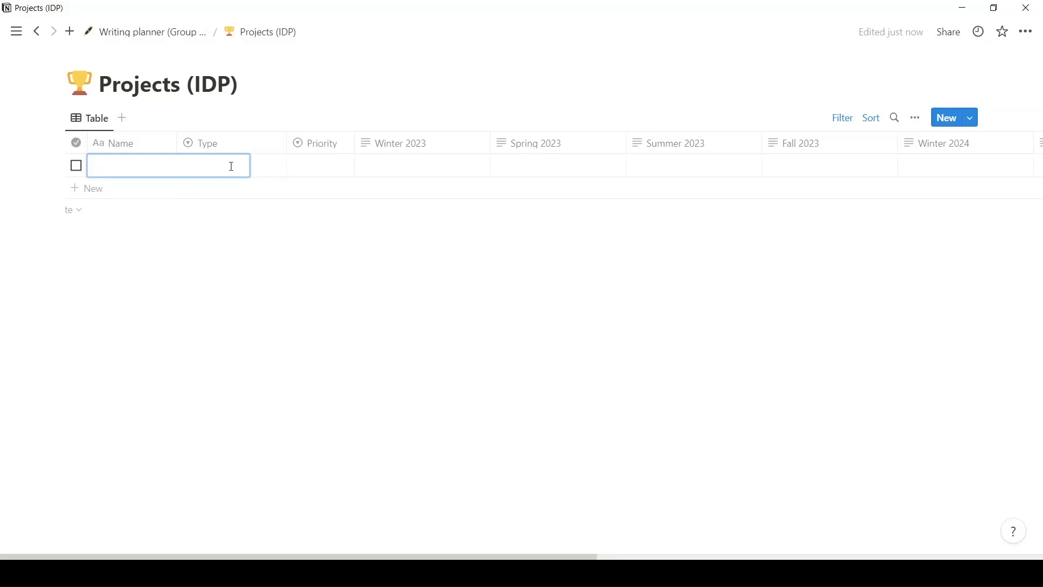
type("Fun project")
key("Return")
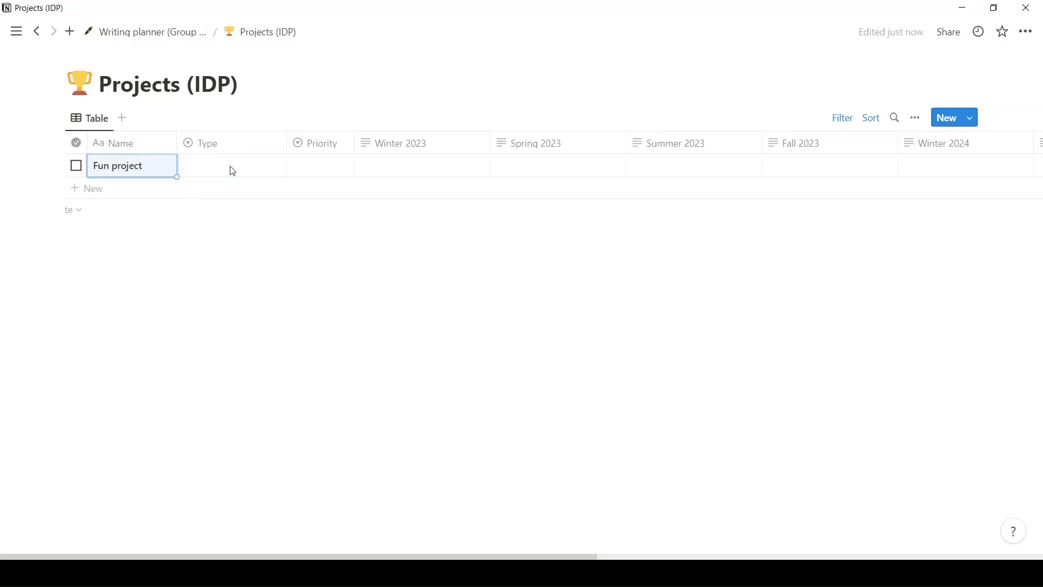
left_click(144, 189)
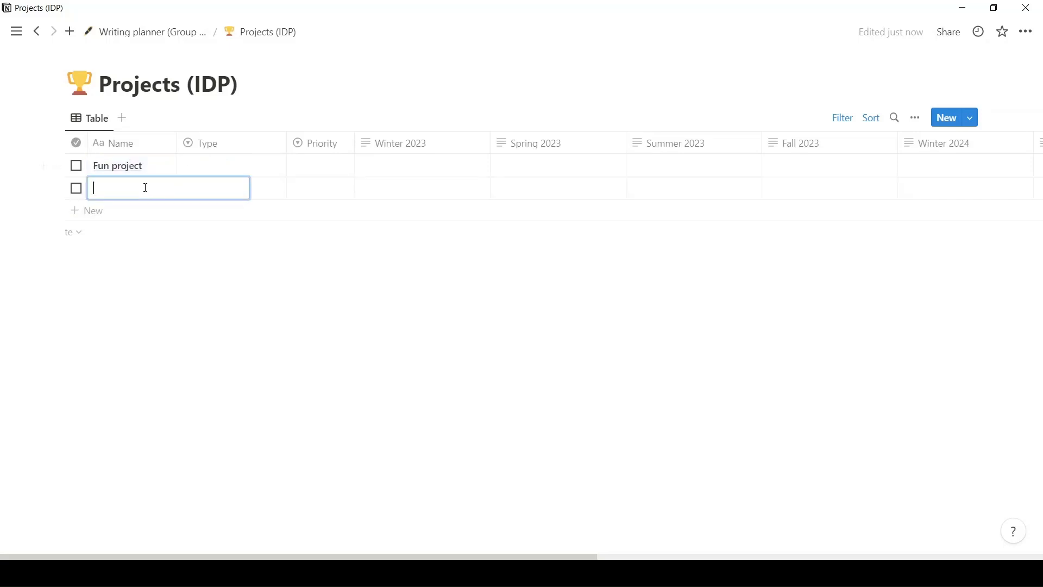
type("Not fun")
type("project")
Set the Type of both the Fun project and the Not fun project to Research.
left_click(259, 164)
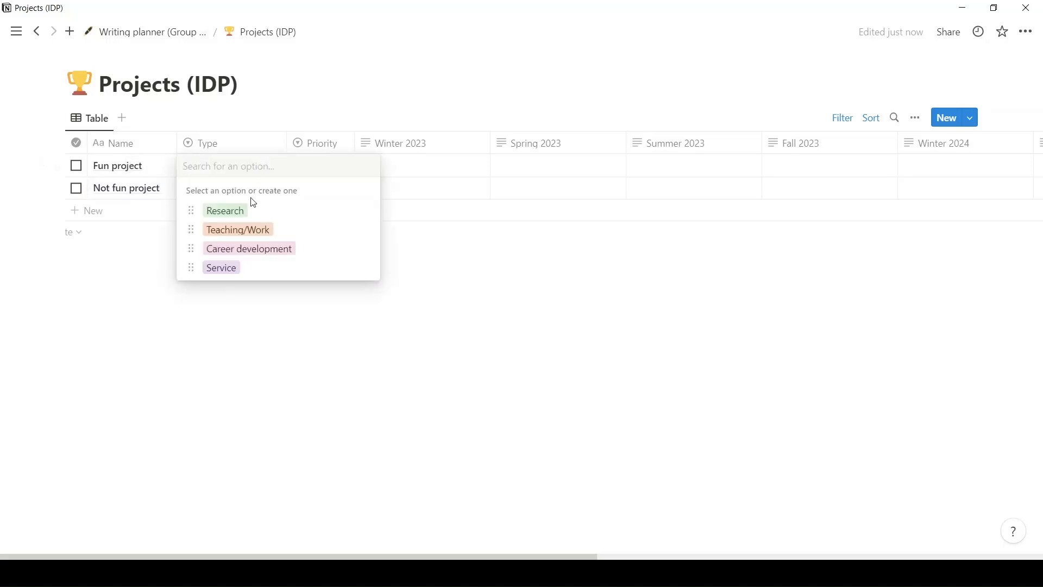
left_click(249, 215)
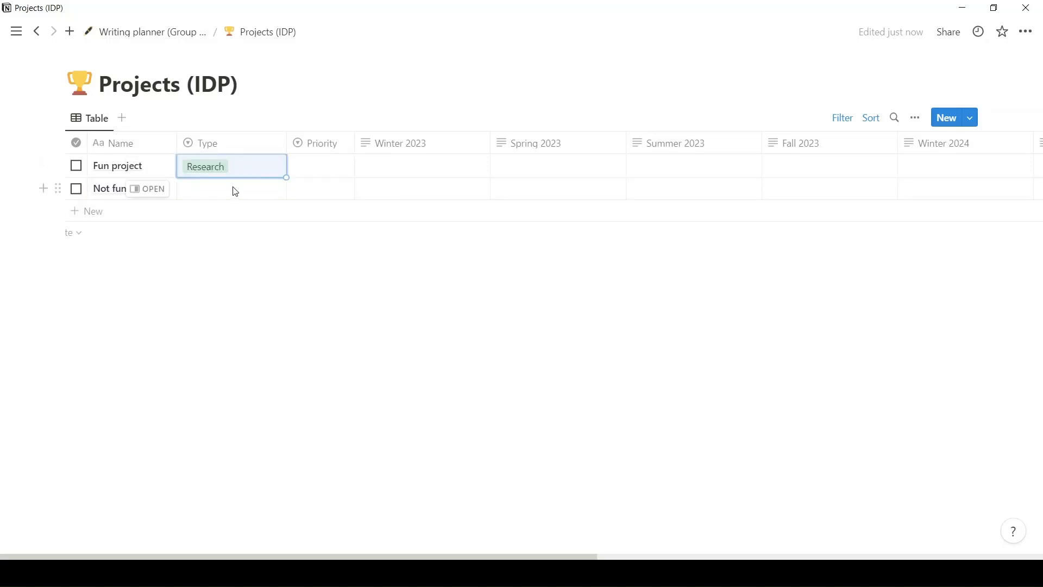
left_click(233, 188)
left_click(245, 234)
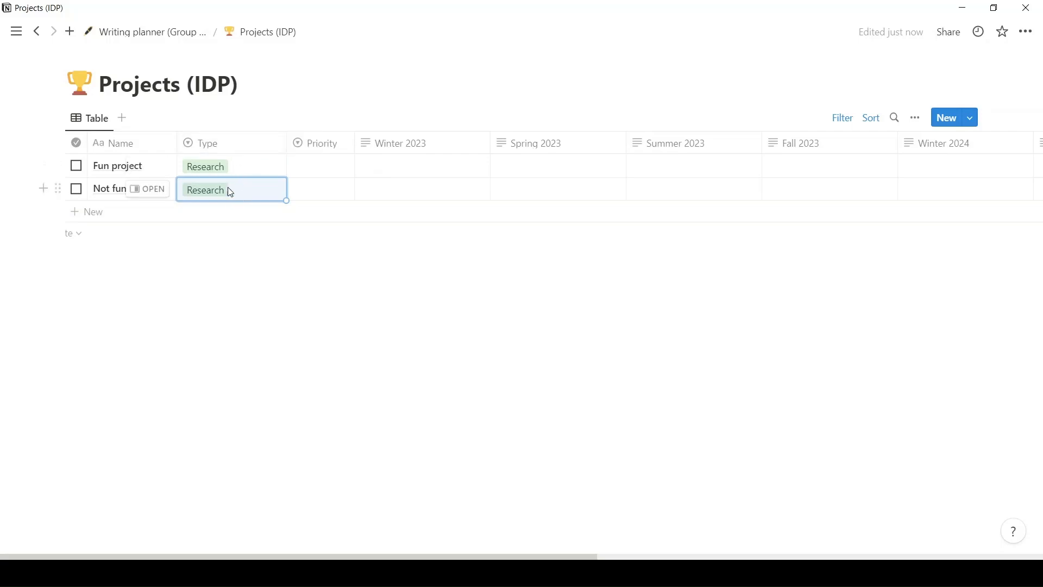
View the editable options of the Type property and close its settings without changing them.
left_click(243, 142)
left_click(244, 219)
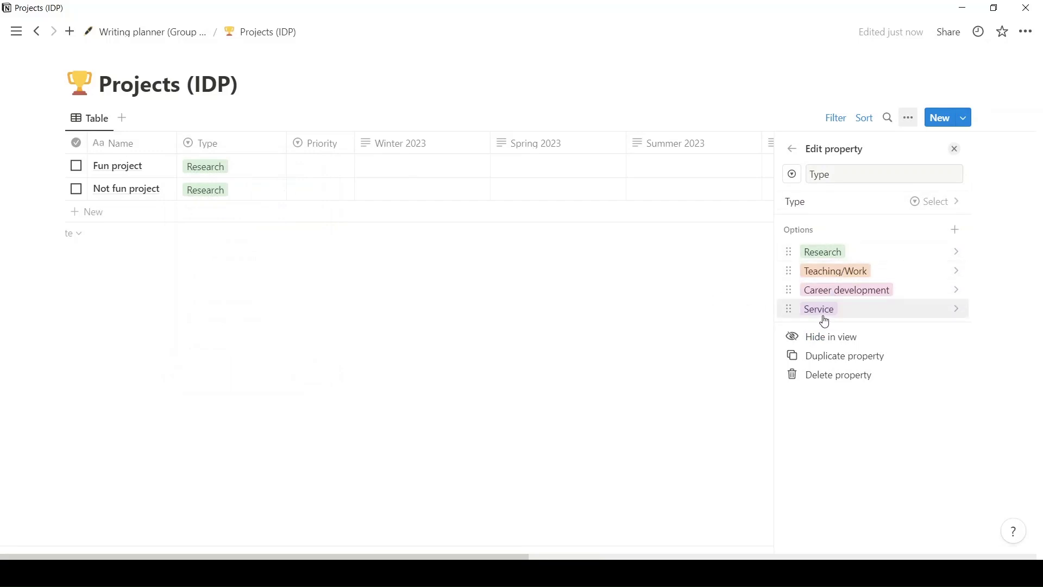
left_click(697, 300)
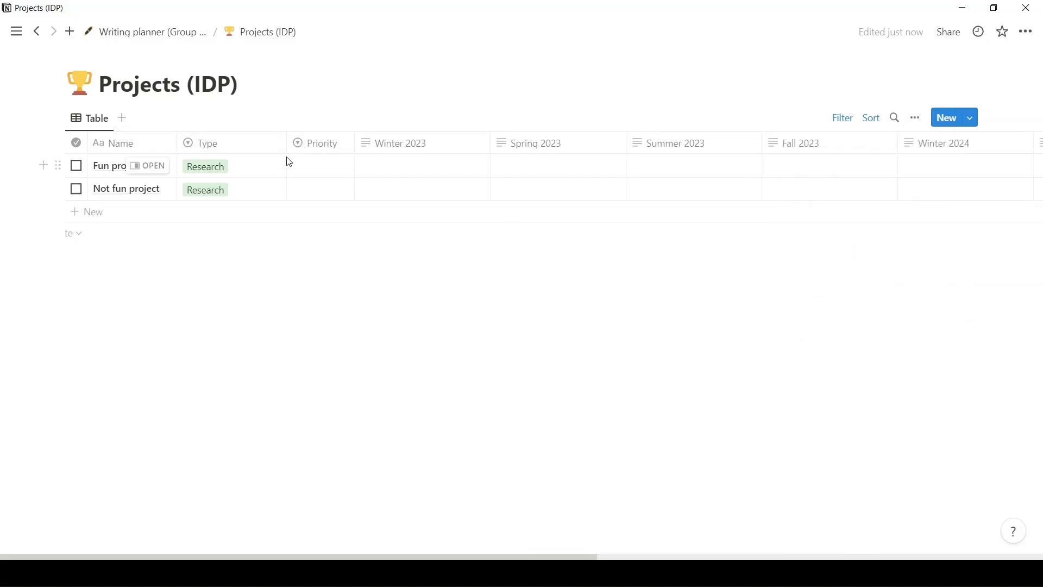
Set the Priority of Not fun project to 1st and of Fun project to 2nd.
left_click(320, 190)
left_click(328, 237)
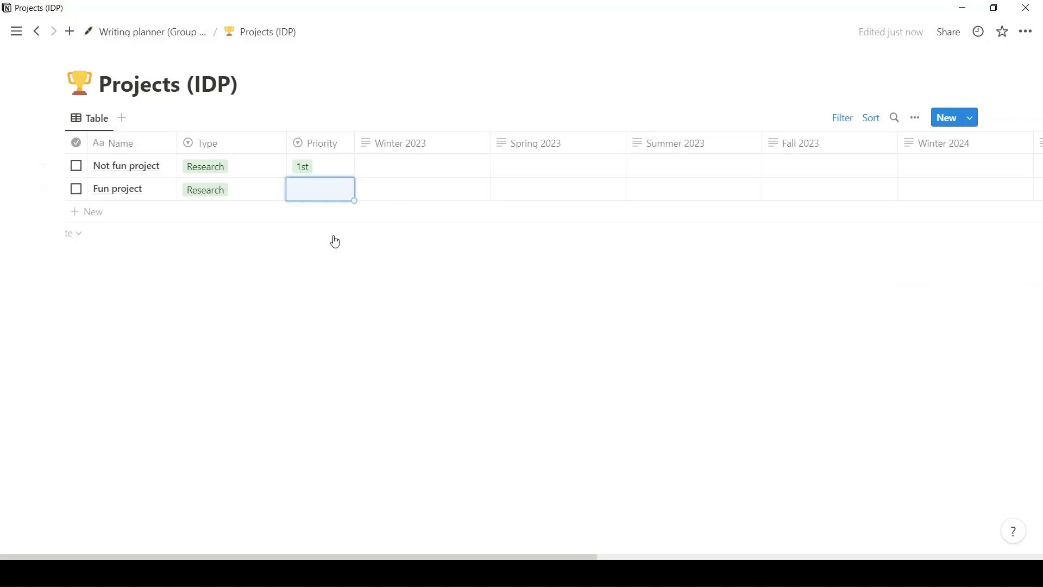
left_click(319, 195)
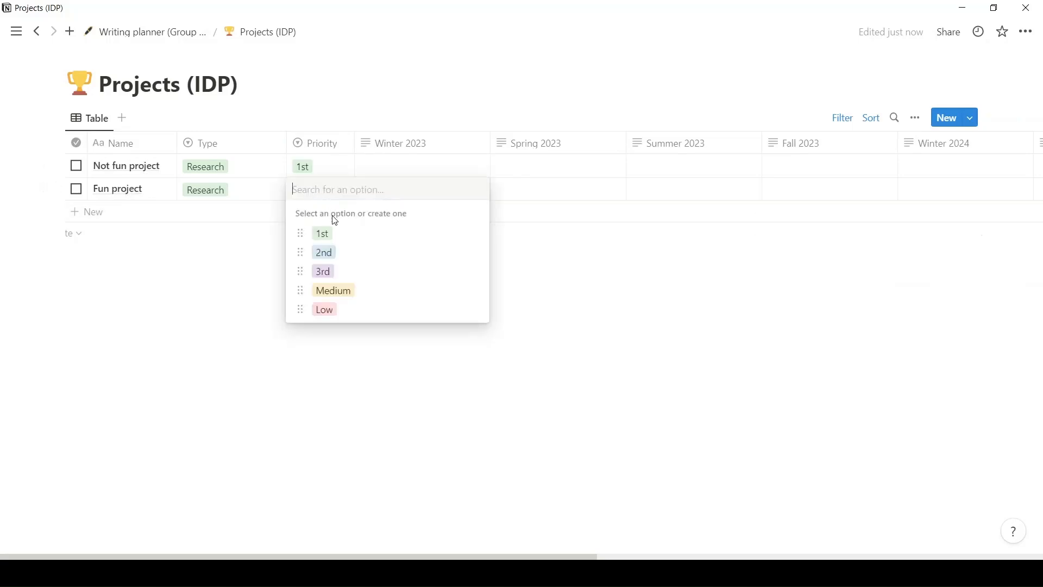
left_click(328, 251)
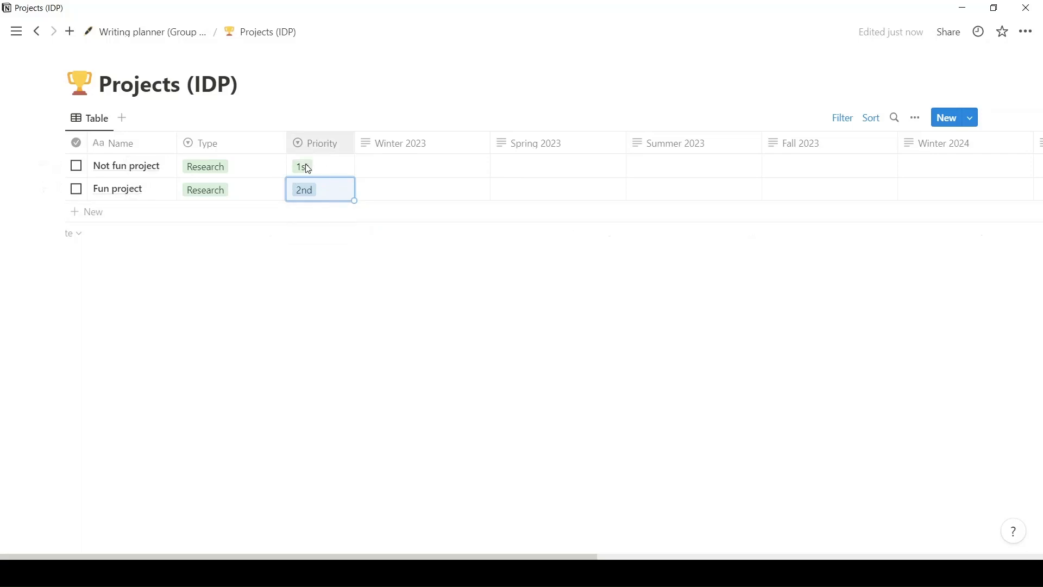
Enter "Lit review + proposal" as the Winter 2023 plan of the Not fun project.
left_click(402, 168)
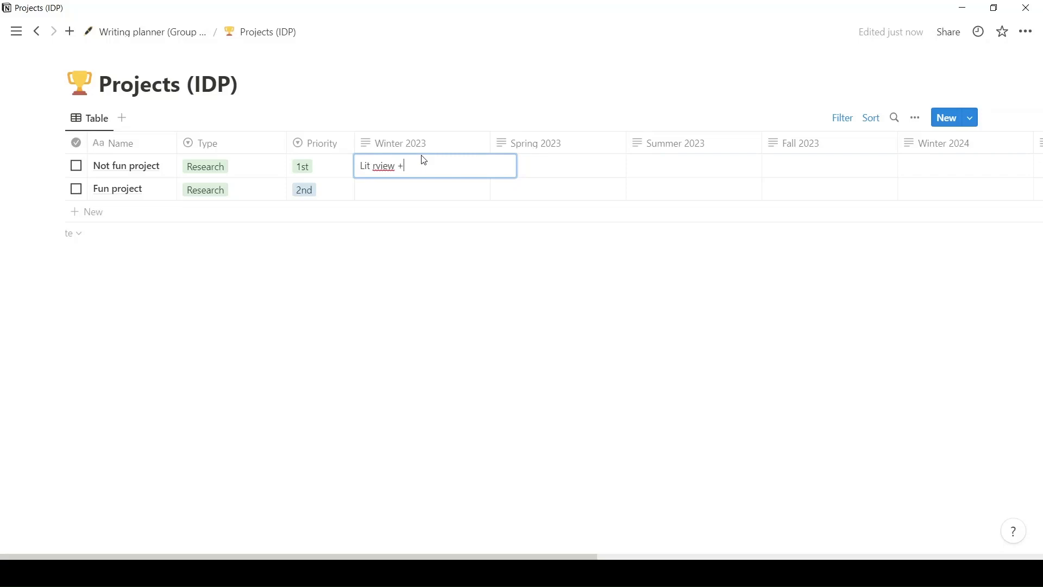
type("Lit rview + propos")
key("BackSpace")
key("BackSpace")
type("e")
key("Escape")
Enter "Code experiment + pilot" under Spring 2023 for Not fun project and "Writing" under Winter 2023 for Fun project.
left_click(607, 166)
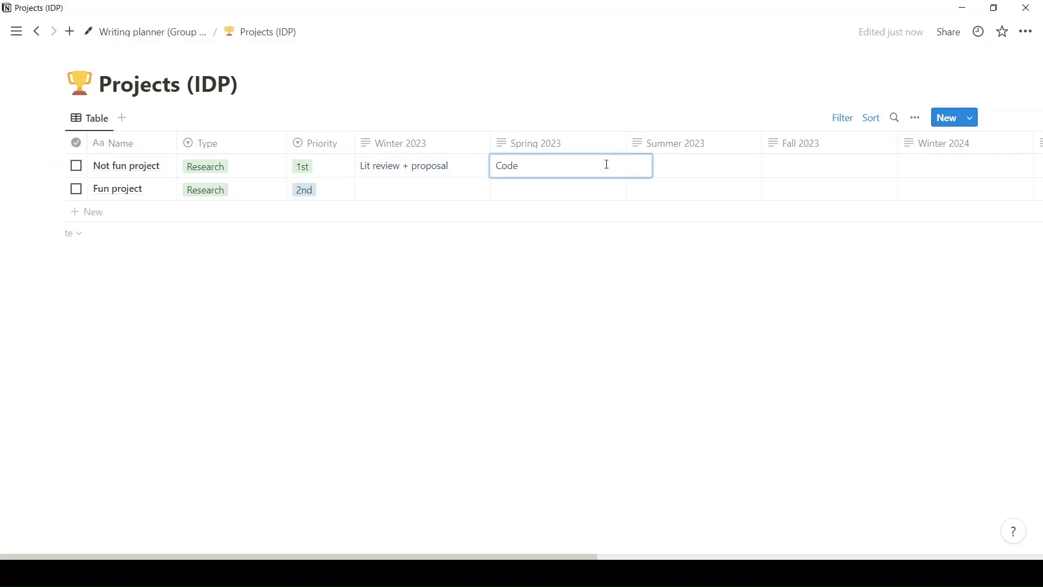
type("Code experiment + pilot")
key("Escape")
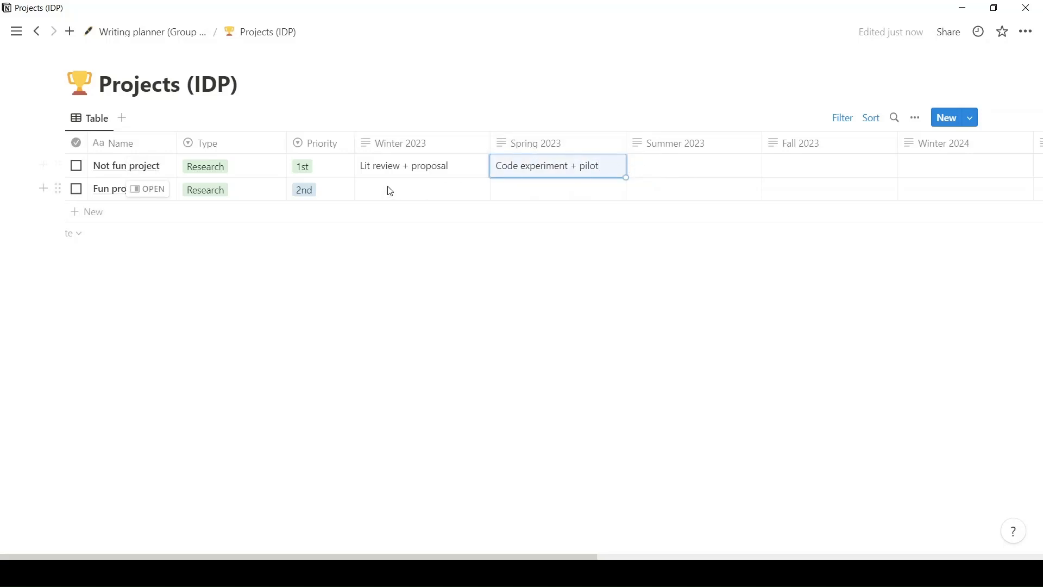
left_click(400, 192)
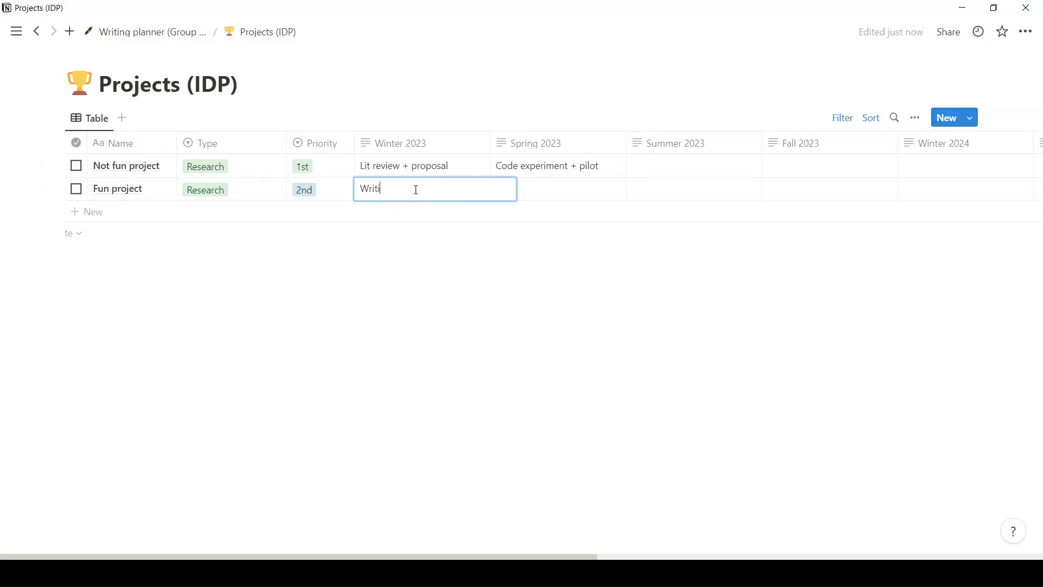
key("Escape")
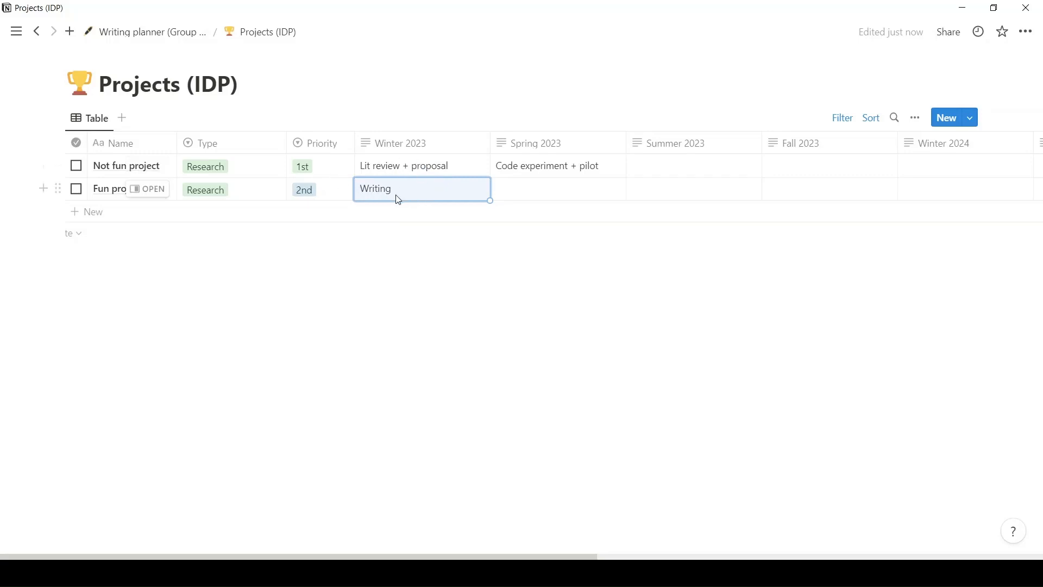
Swap the project priorities, setting Fun project to 1st and Not fun project to 2nd.
left_click(342, 199)
left_click(343, 234)
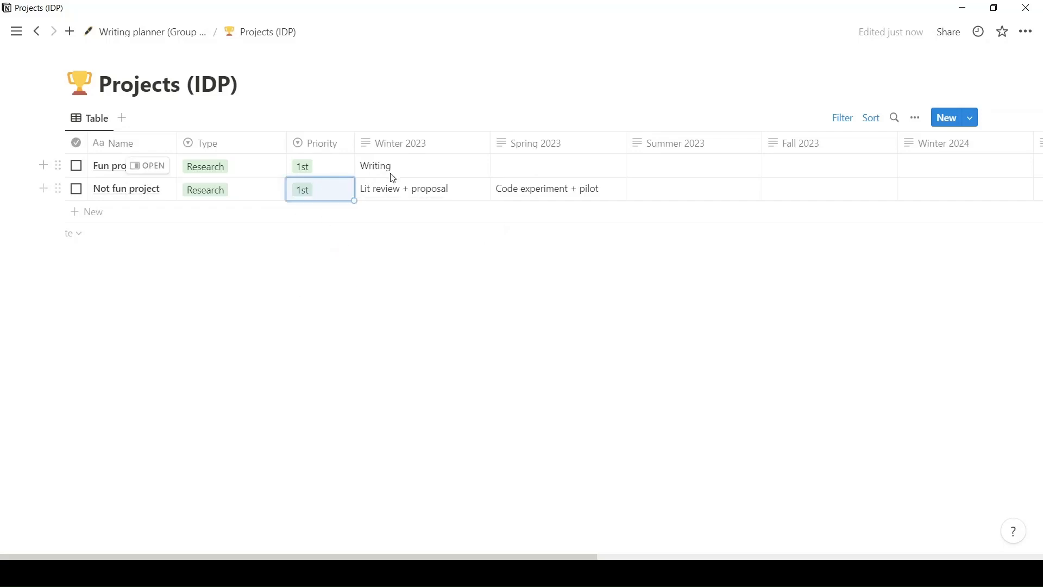
left_click(331, 189)
left_click(345, 251)
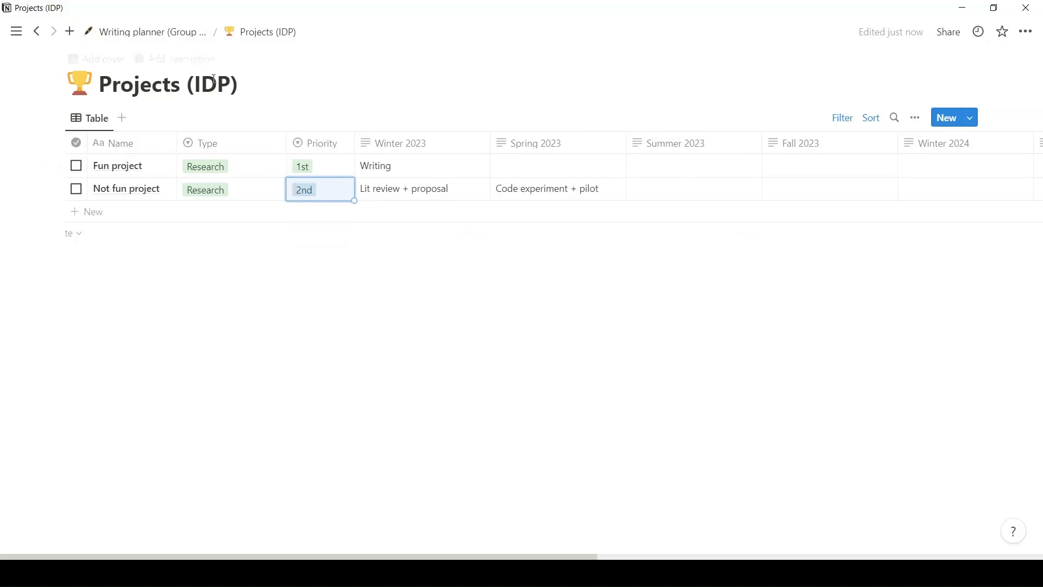
Return to the Writing planner (Group example) page and open its Seasonal plan page at the Tasks view.
left_click(190, 38)
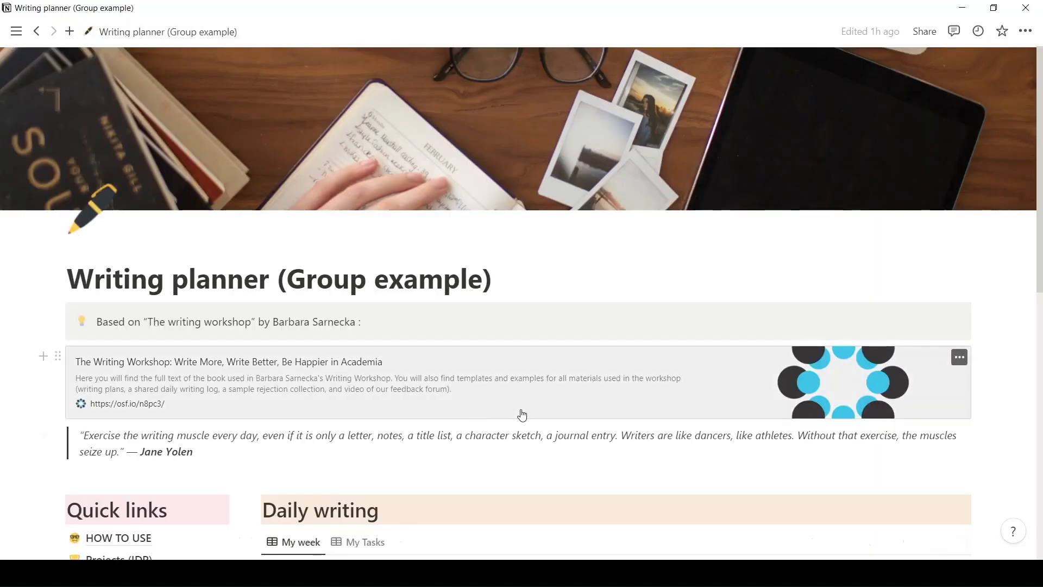
scroll(377, 470, "down", 3)
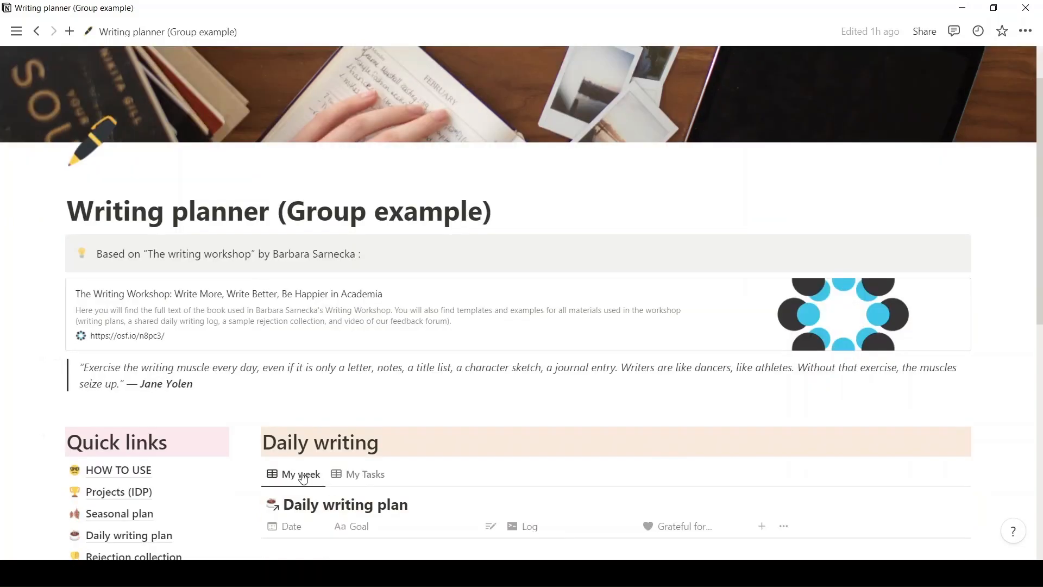
left_click(109, 454)
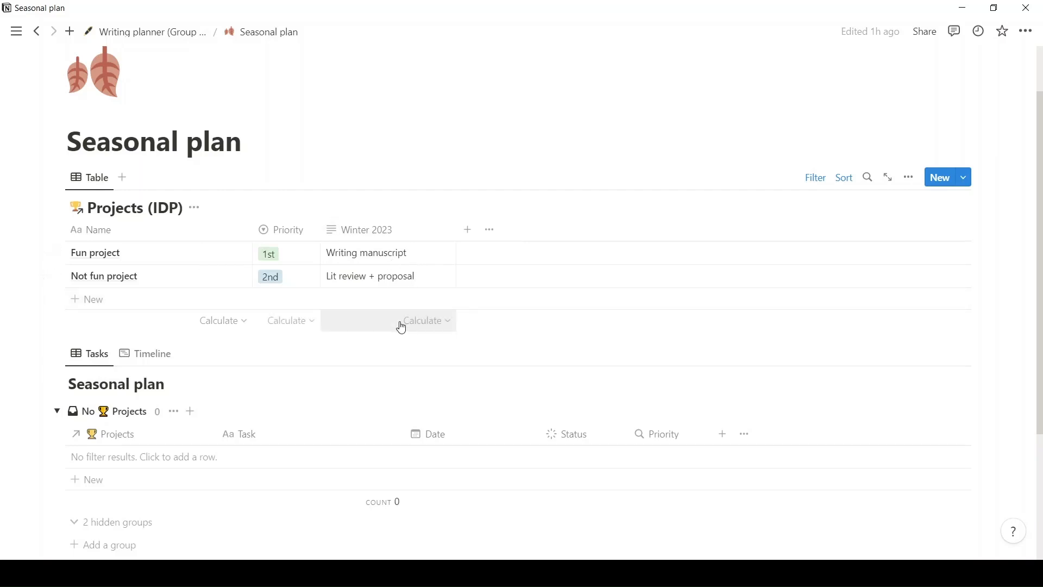
scroll(402, 327, "down", 1)
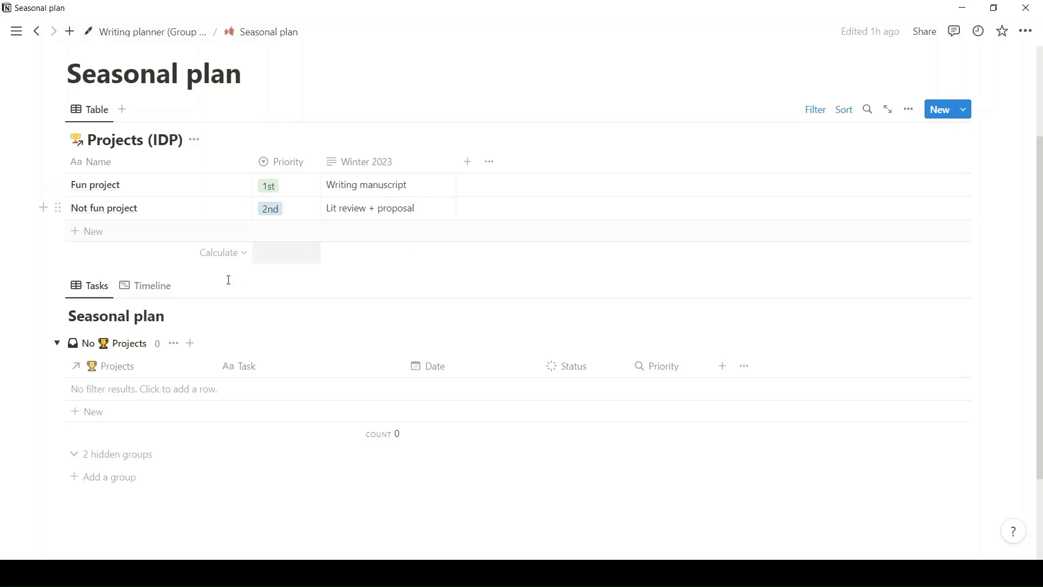
left_click(80, 292)
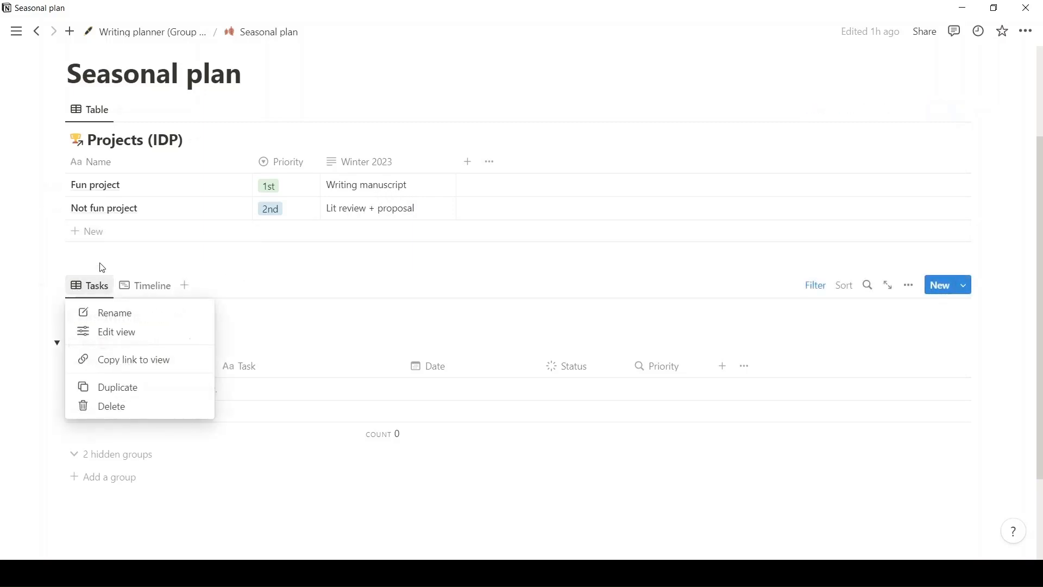
left_click(99, 268)
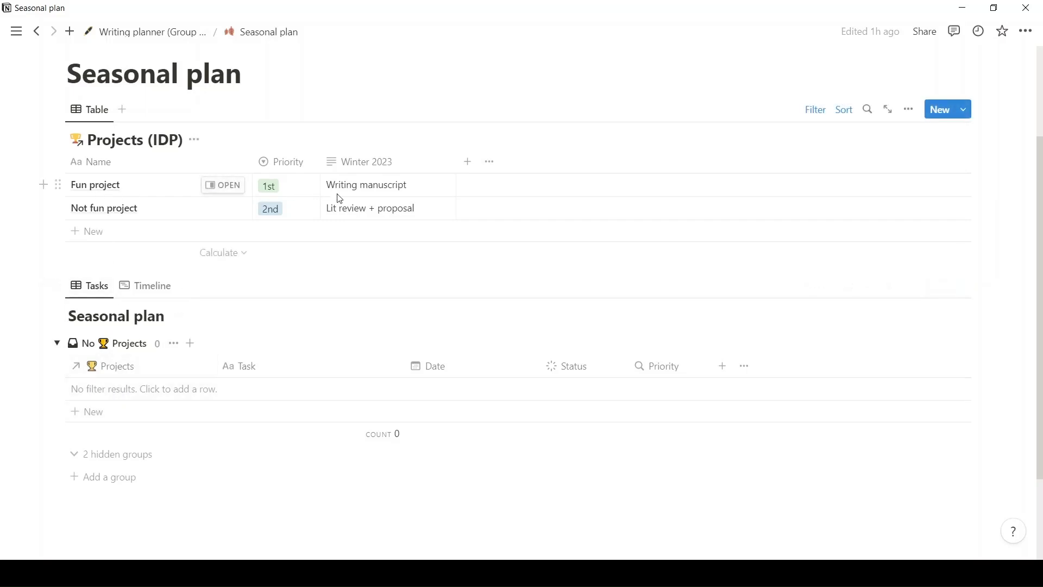
Add a task named "Write lit rev intro" to the Seasonal plan tasks without a project.
left_click(122, 413)
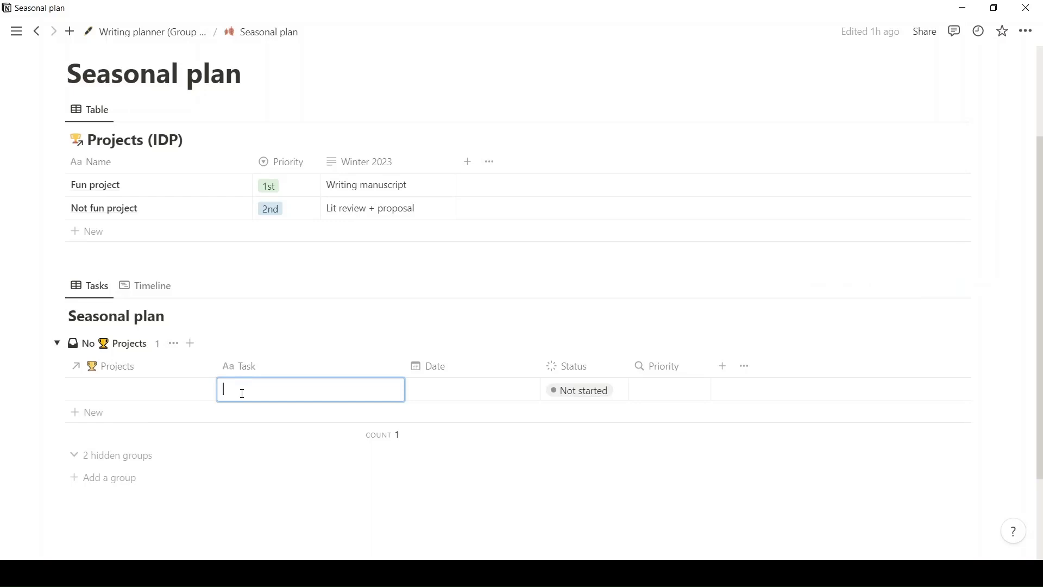
type("Write")
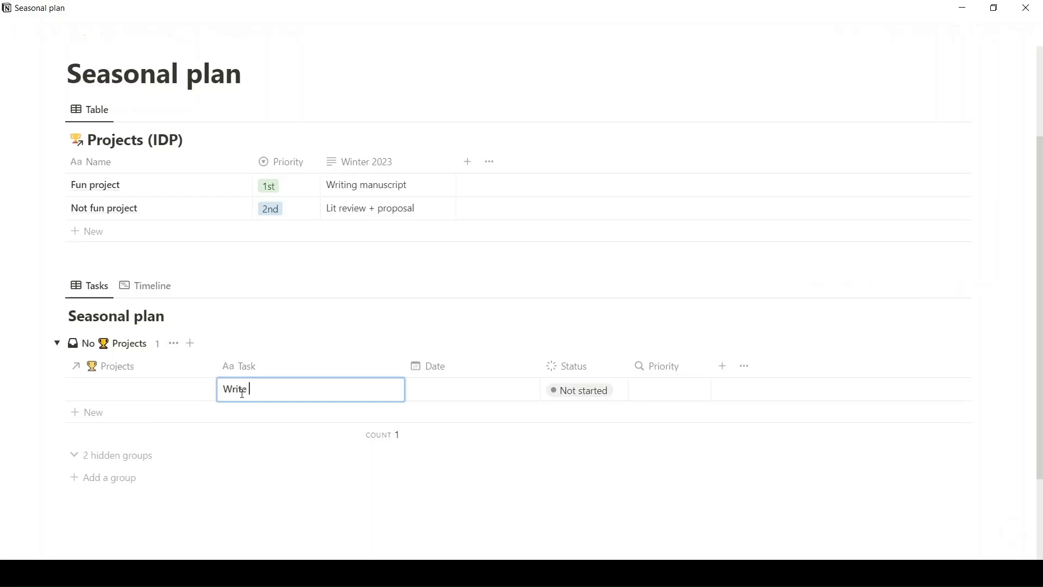
type(" lit rev intro")
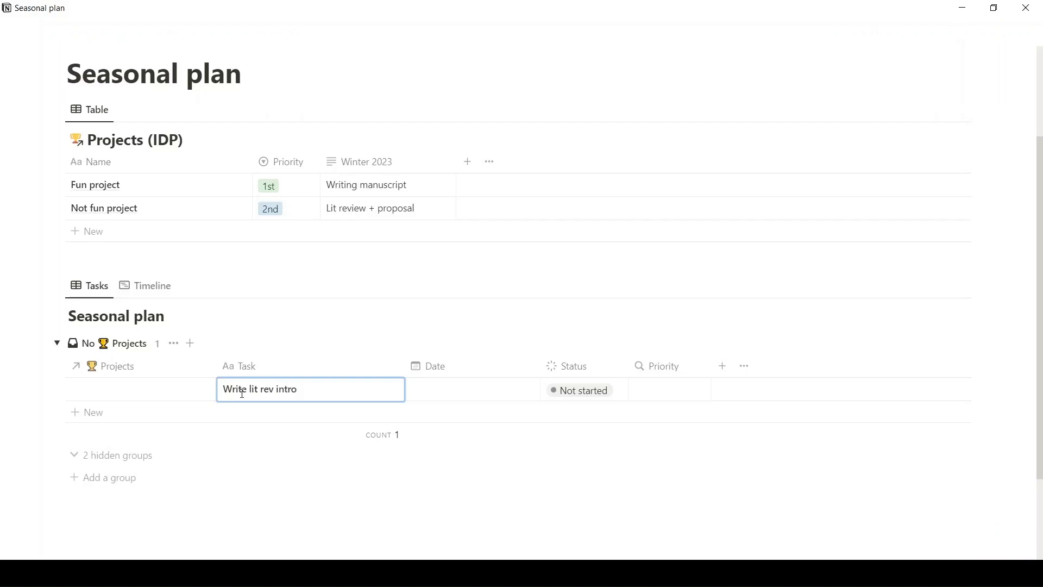
key("Escape")
Add a second Seasonal plan task named "Write methods (participant +procedure)".
left_click(307, 411)
type("Writ")
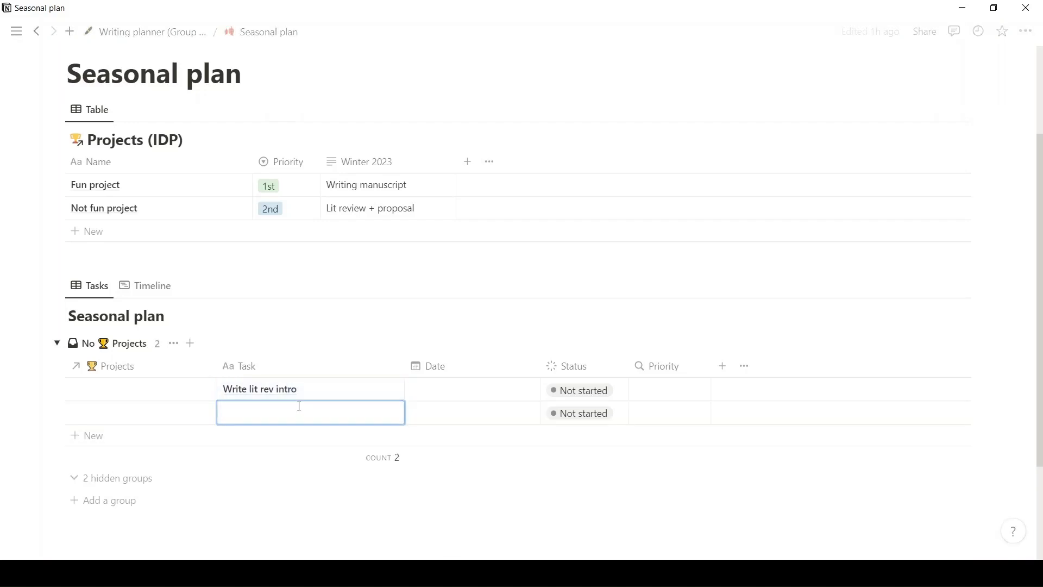
type("e met")
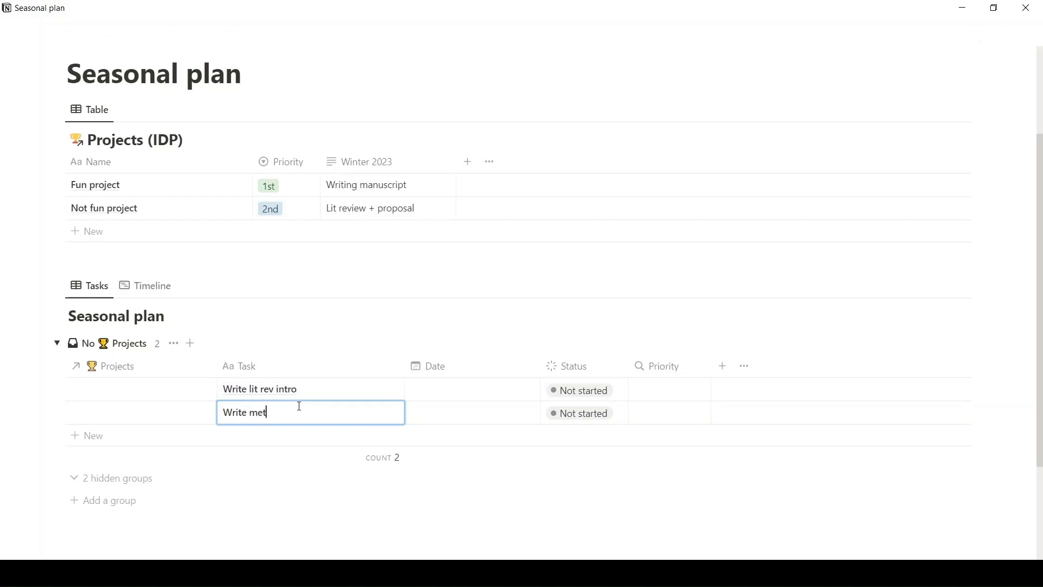
type("hods (participant + pro")
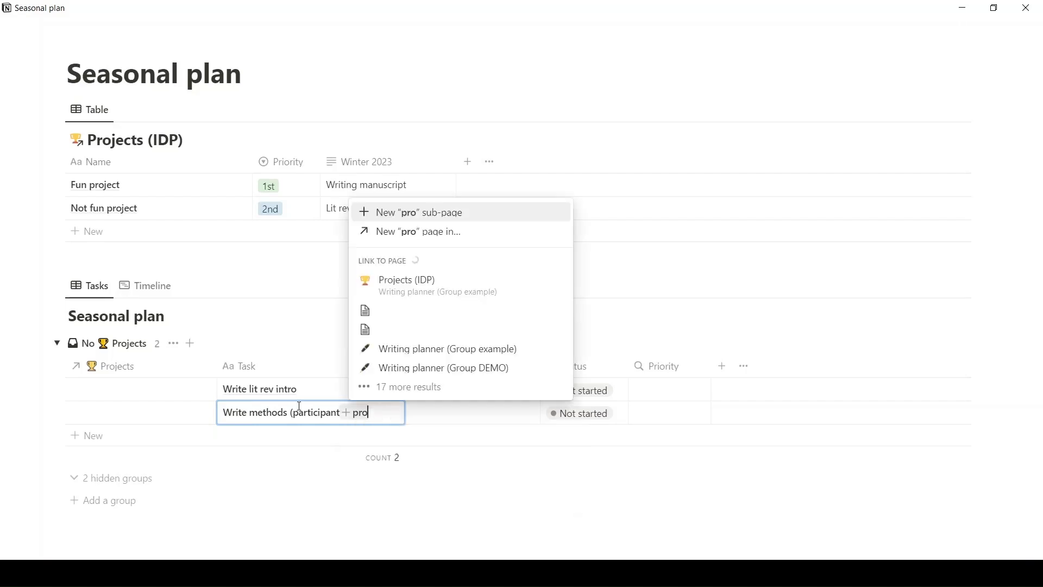
type("cedure)")
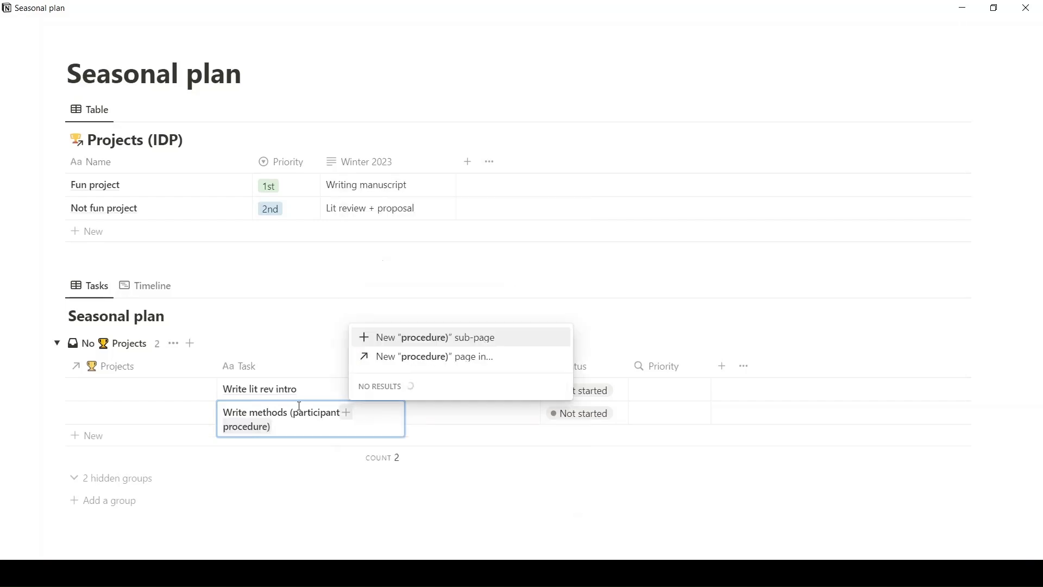
key("Escape")
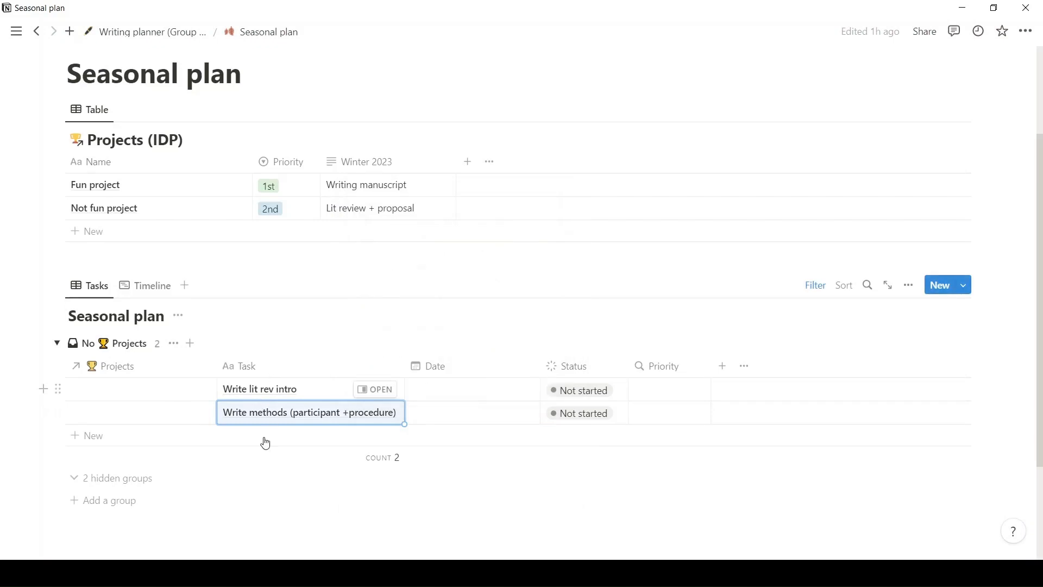
Add a third Seasonal plan task named "Write analysis plan".
left_click(267, 440)
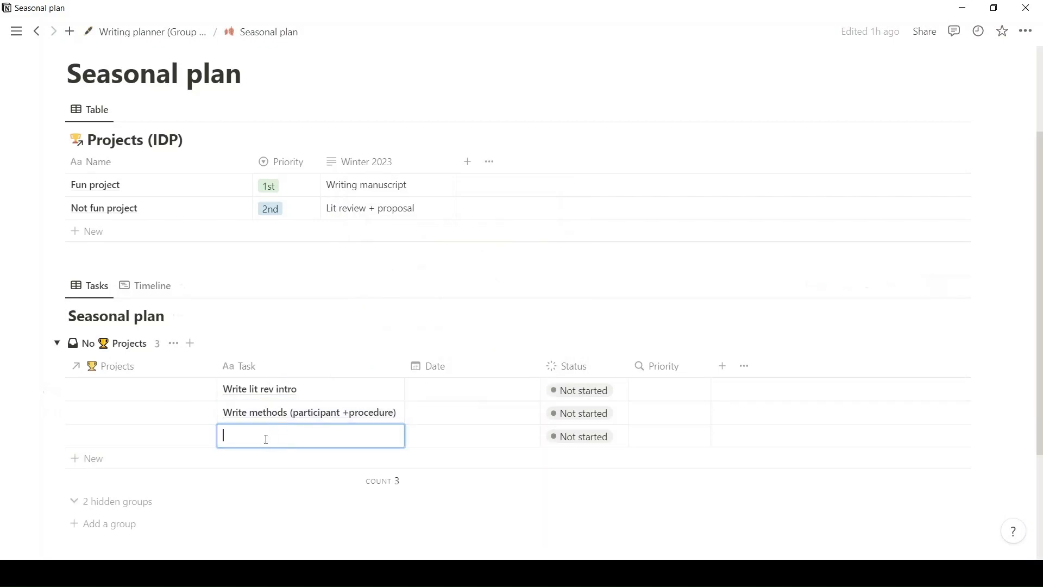
type("Write analysis")
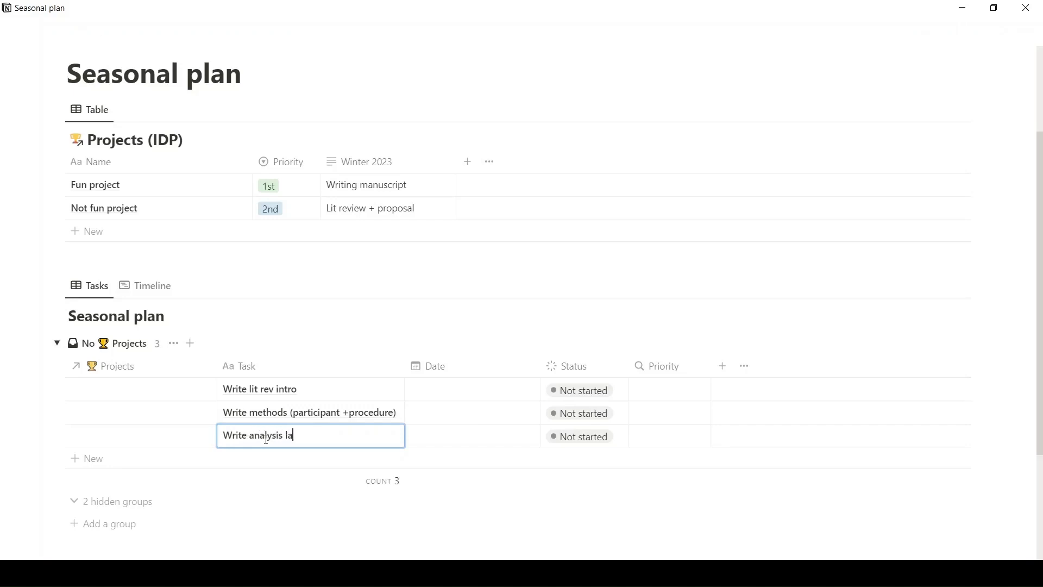
type(" plan")
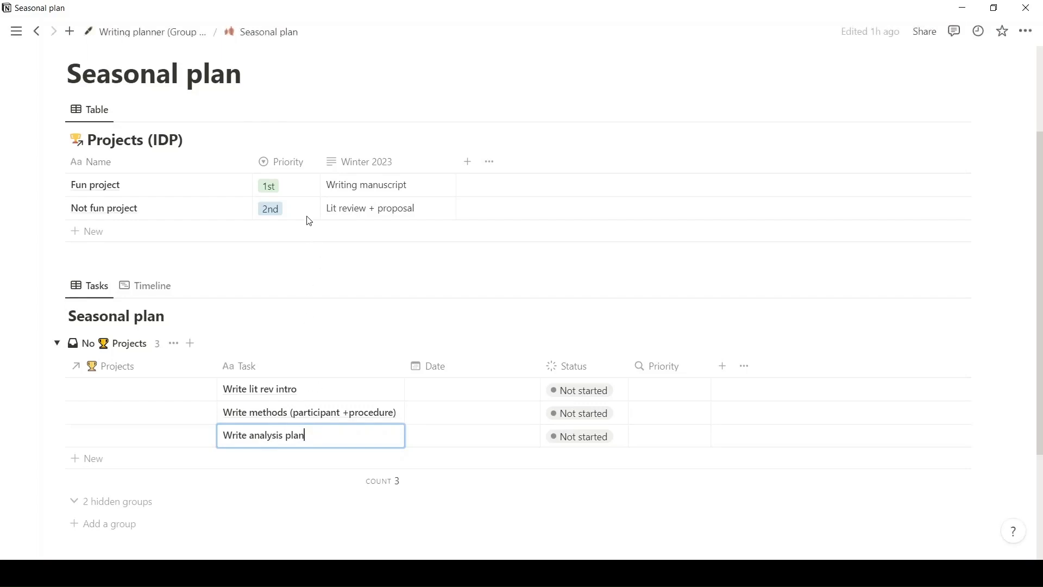
key("Escape")
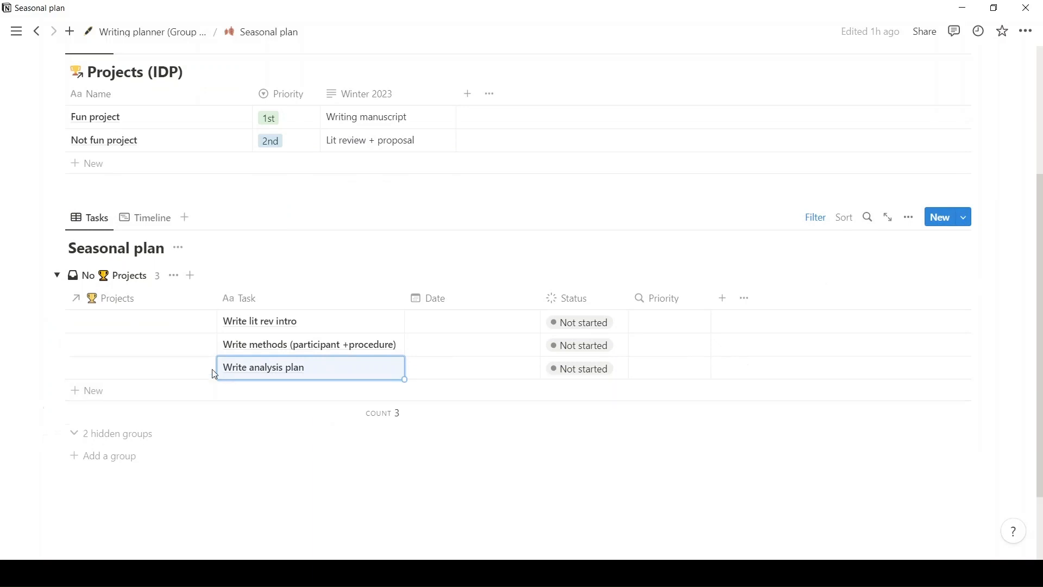
left_click_drag(170, 324, 179, 369)
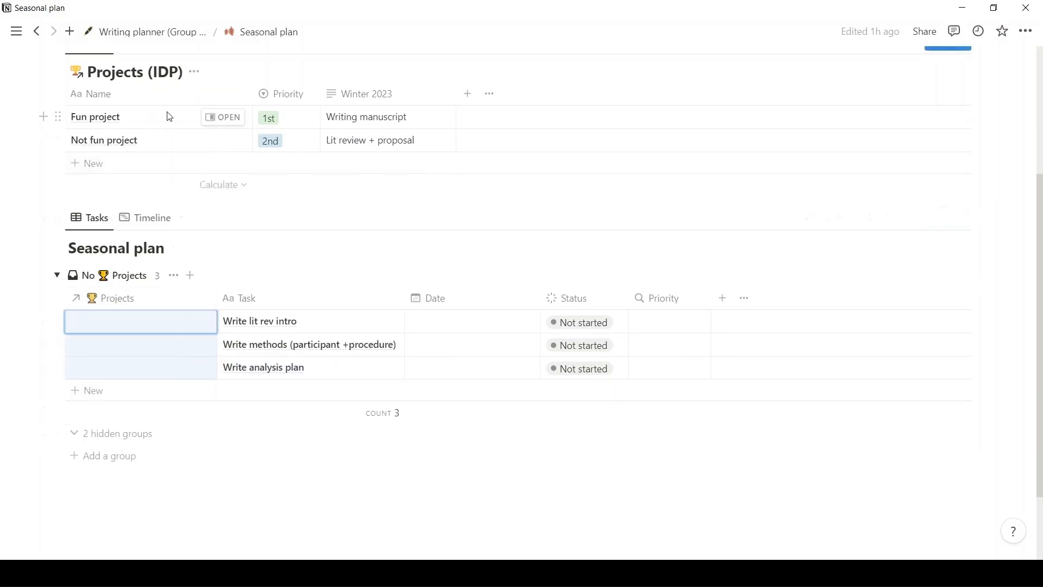
right_click(177, 345)
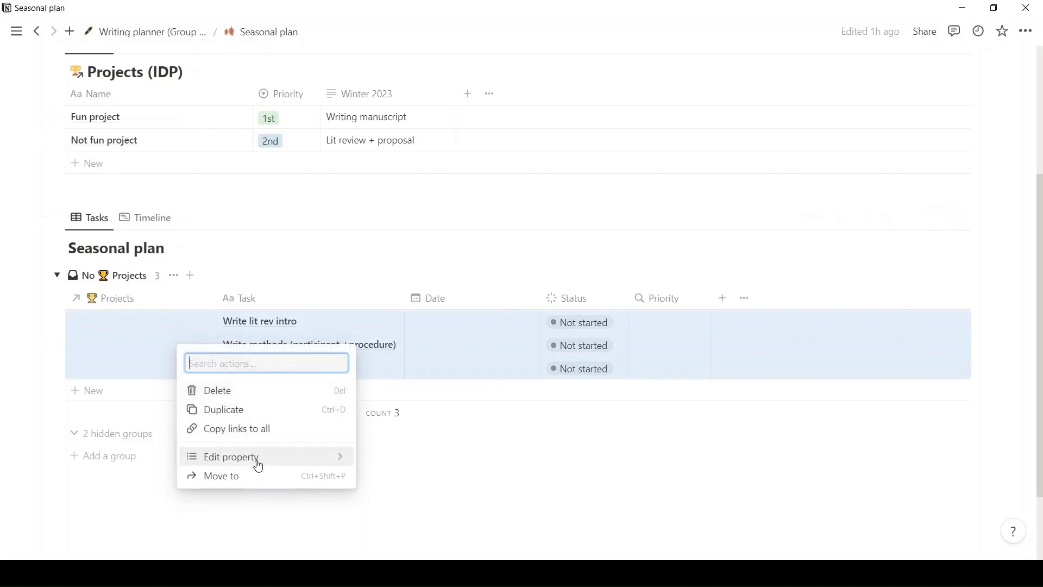
mouse_move(258, 462)
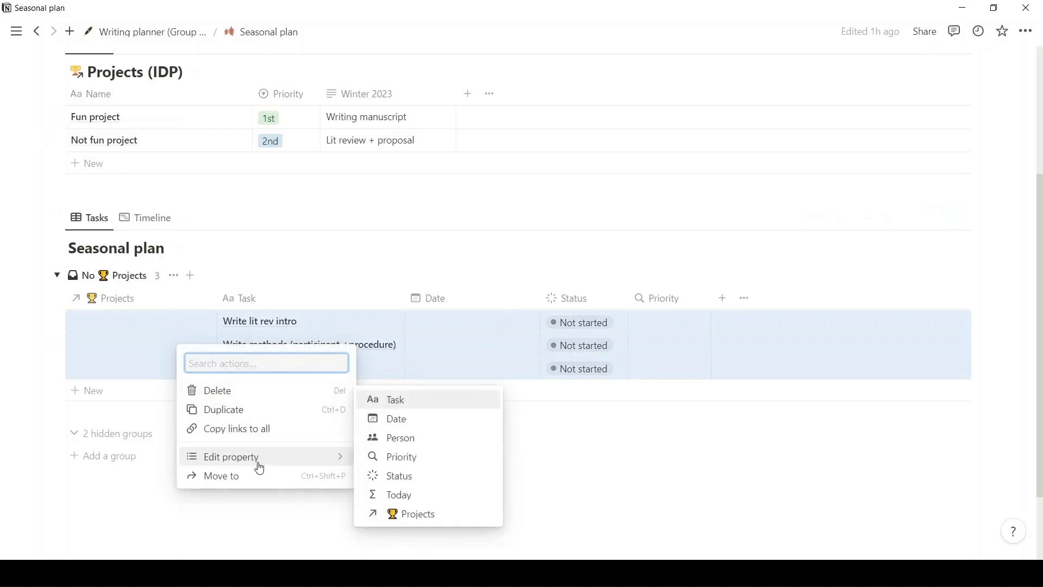
left_click(411, 422)
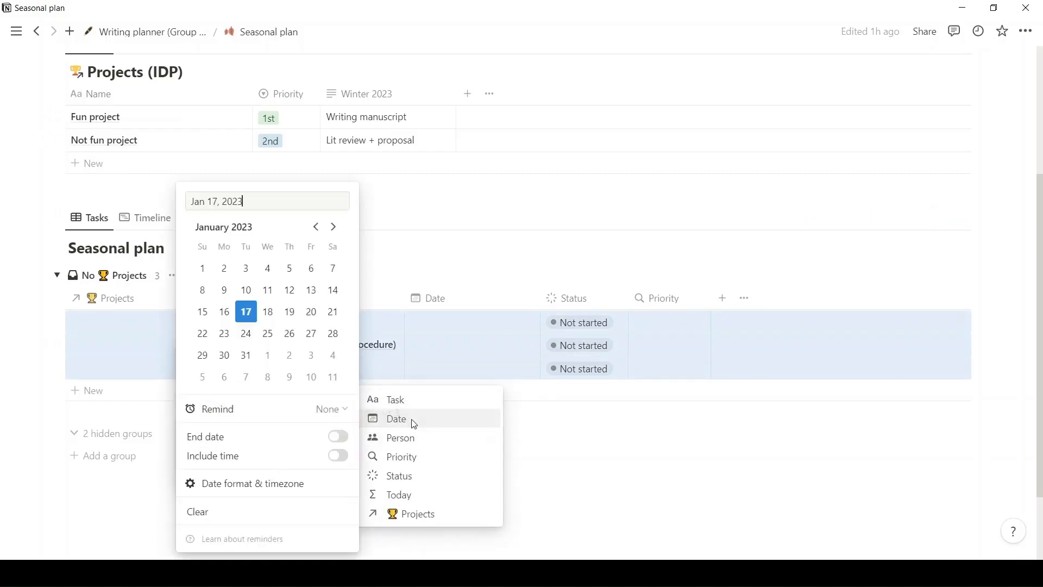
left_click(154, 329)
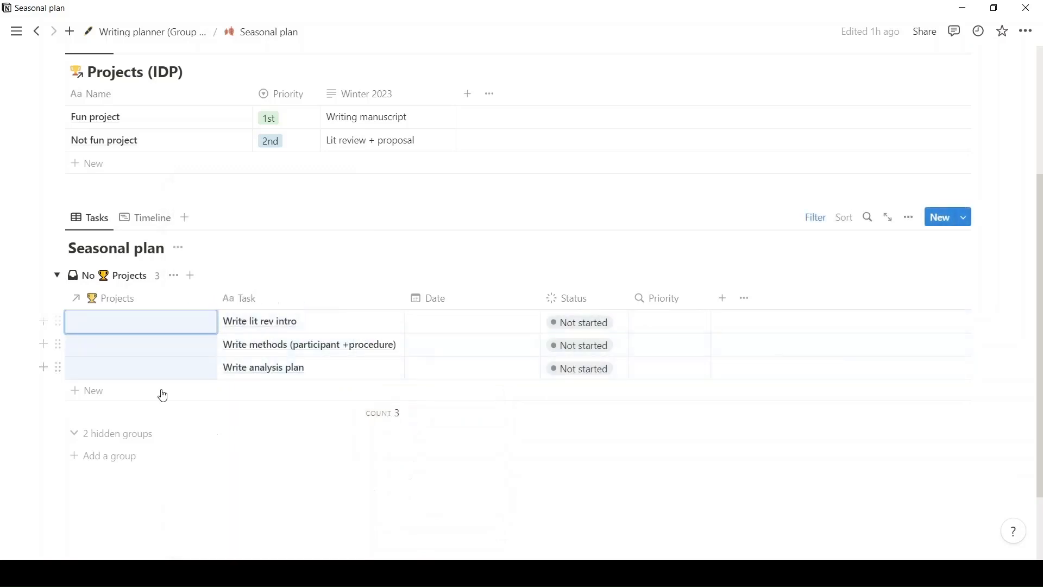
Link all three selected writing tasks to Fun project at once by editing their Projects property.
right_click(168, 356)
mouse_move(256, 470)
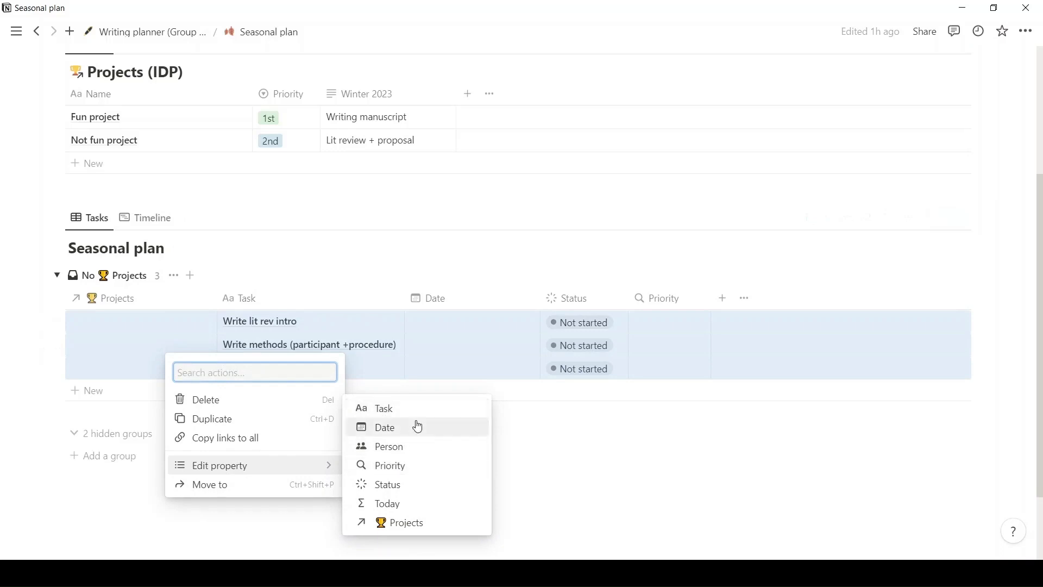
left_click(415, 523)
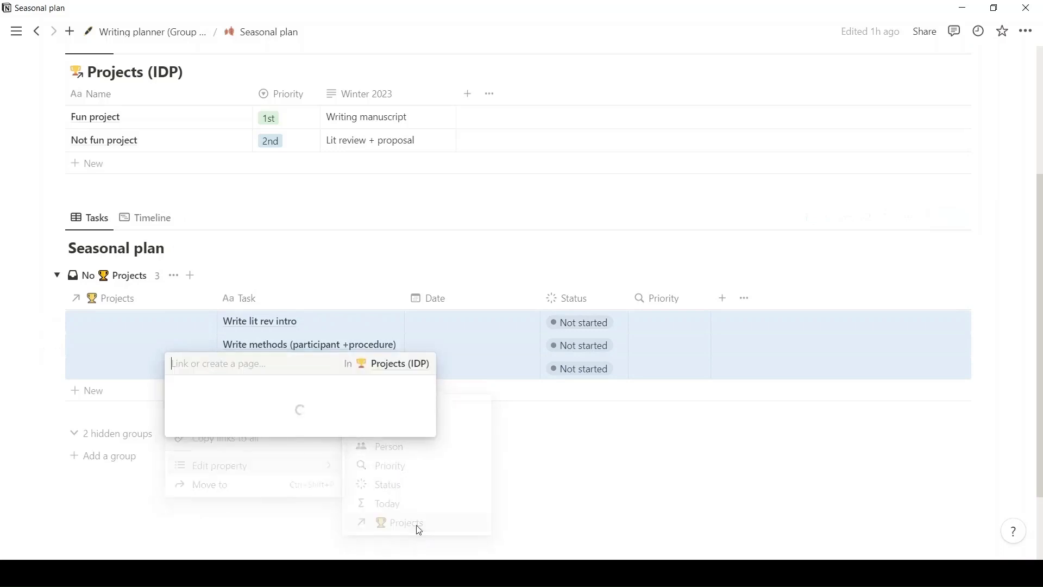
left_click(296, 431)
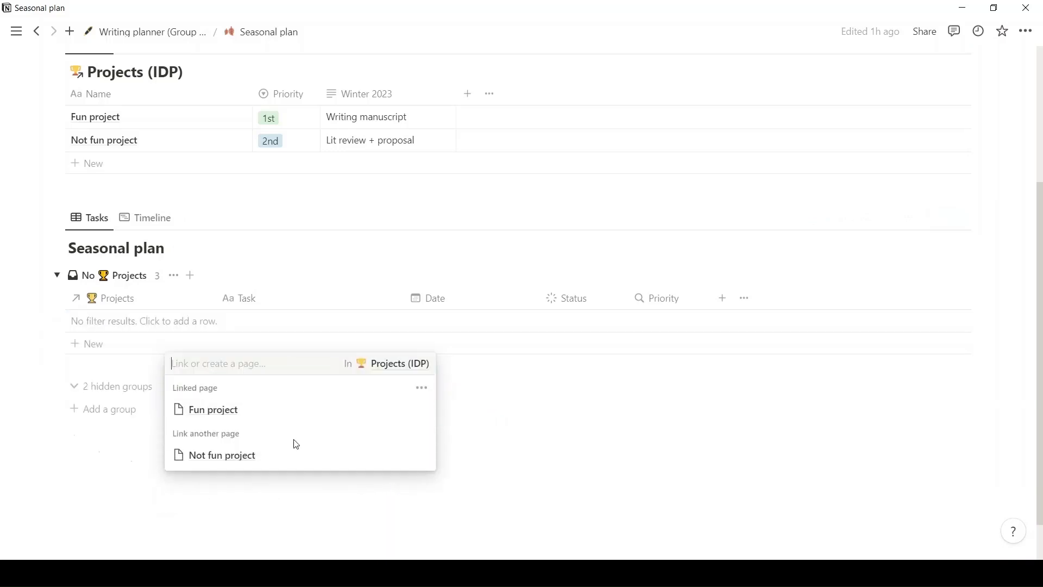
mouse_move(16, 330)
left_click(54, 331)
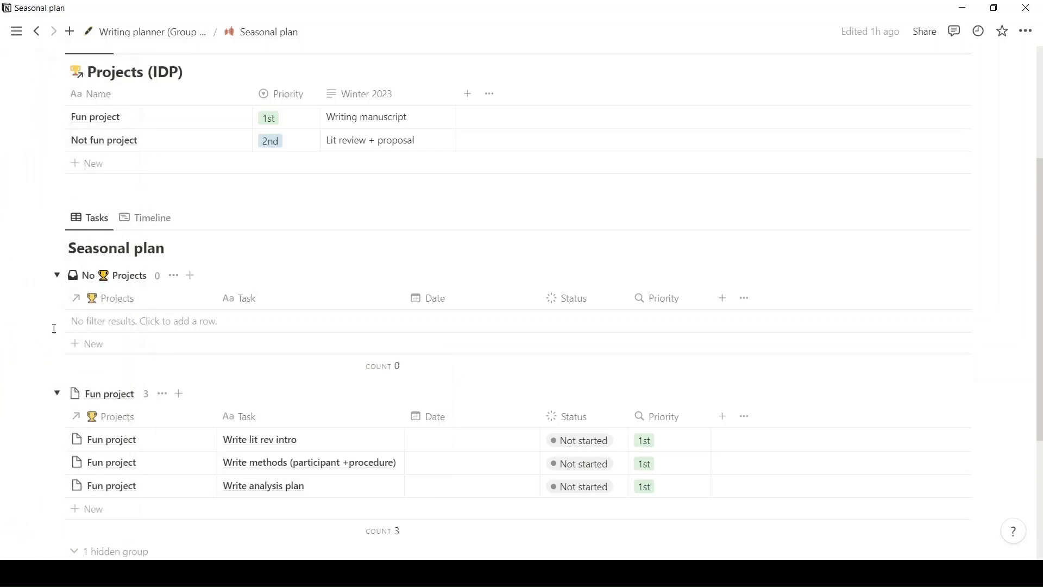
scroll(334, 443, "down", 1)
scroll(334, 443, "down", 1)
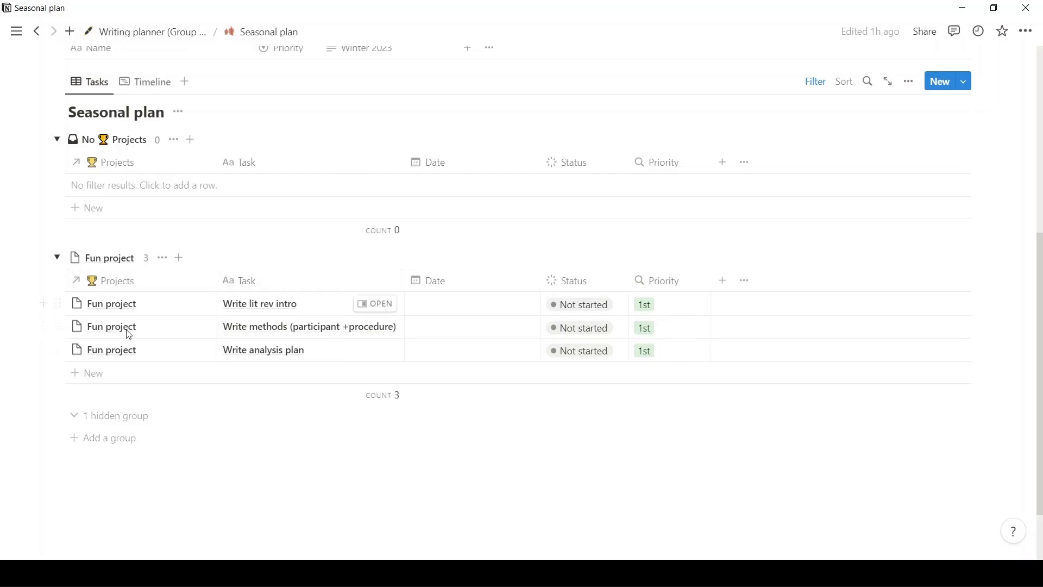
In the Seasonal plan timeline, schedule "Write lit rev intro" for January 16–20 and "Write methods (participant +procedure)" for January 23–27, 2023.
scroll(170, 312, "up", 1)
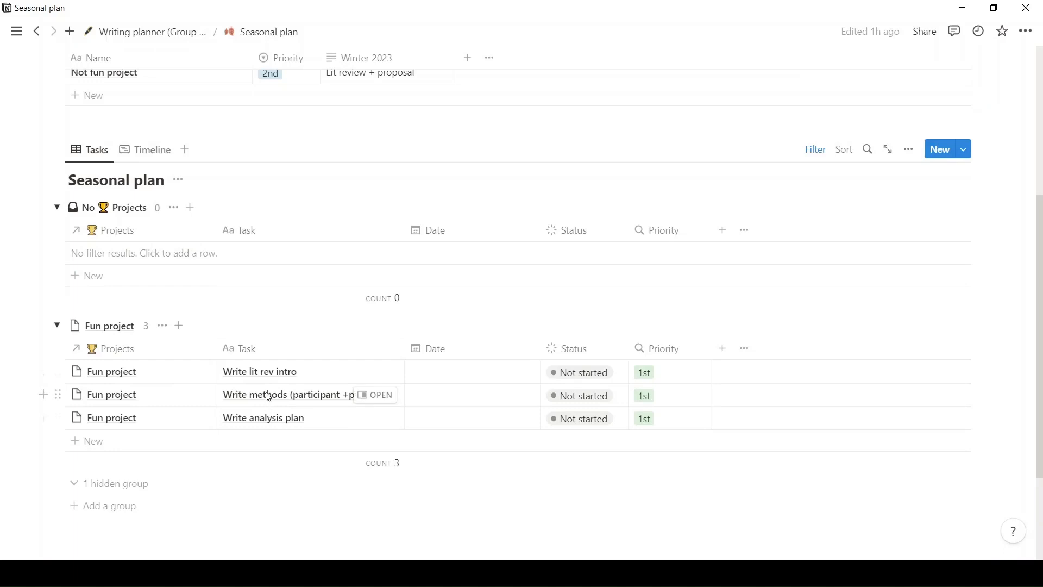
left_click(132, 153)
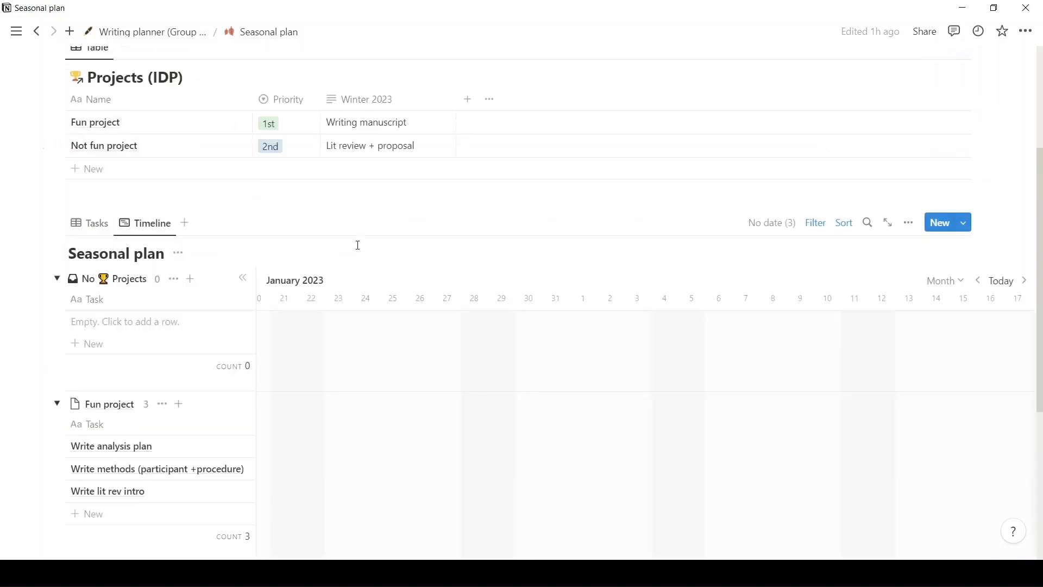
left_click(1004, 281)
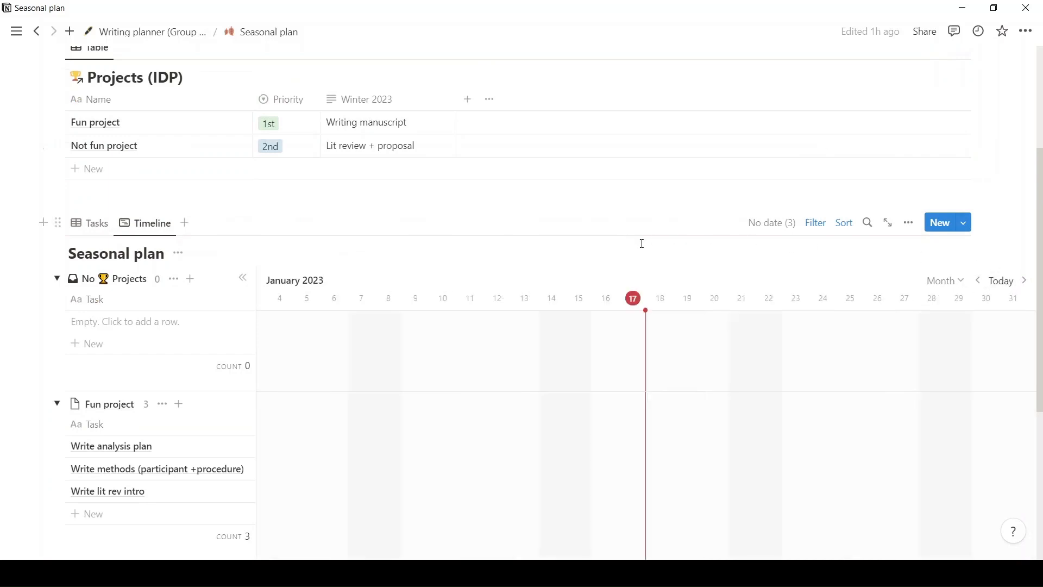
scroll(624, 245, "down", 2)
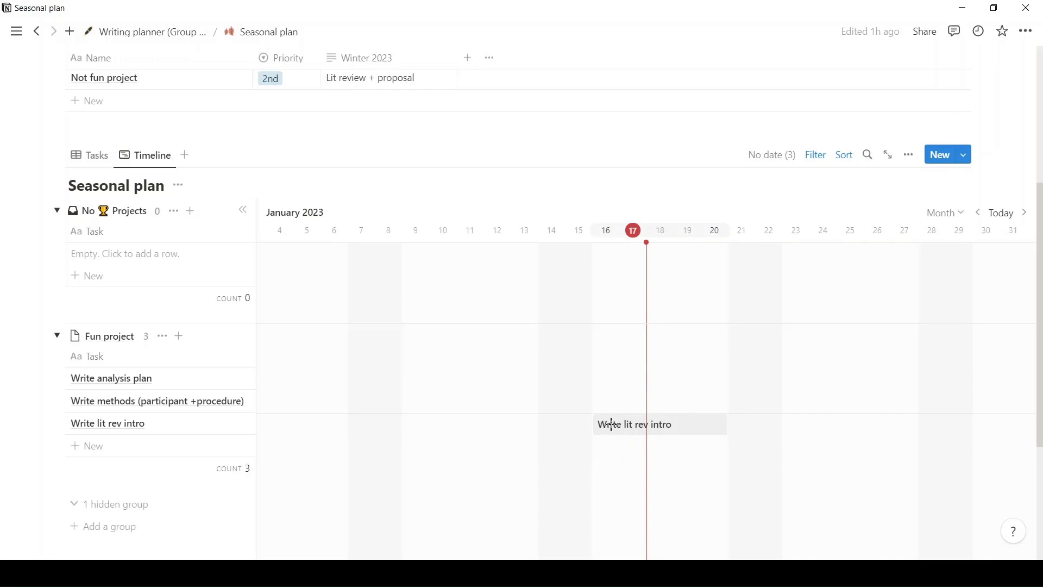
left_click(611, 424)
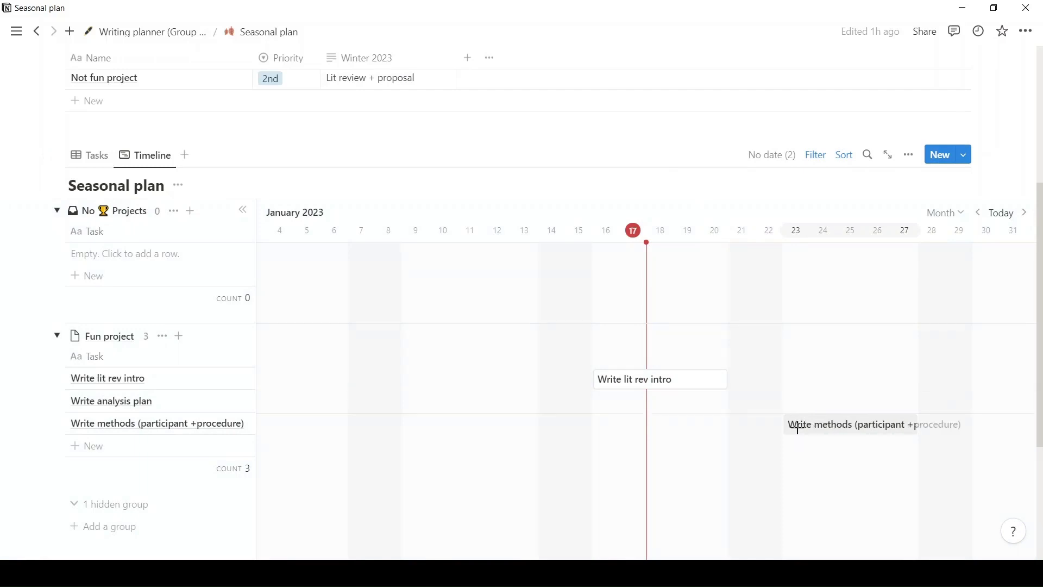
left_click(798, 429)
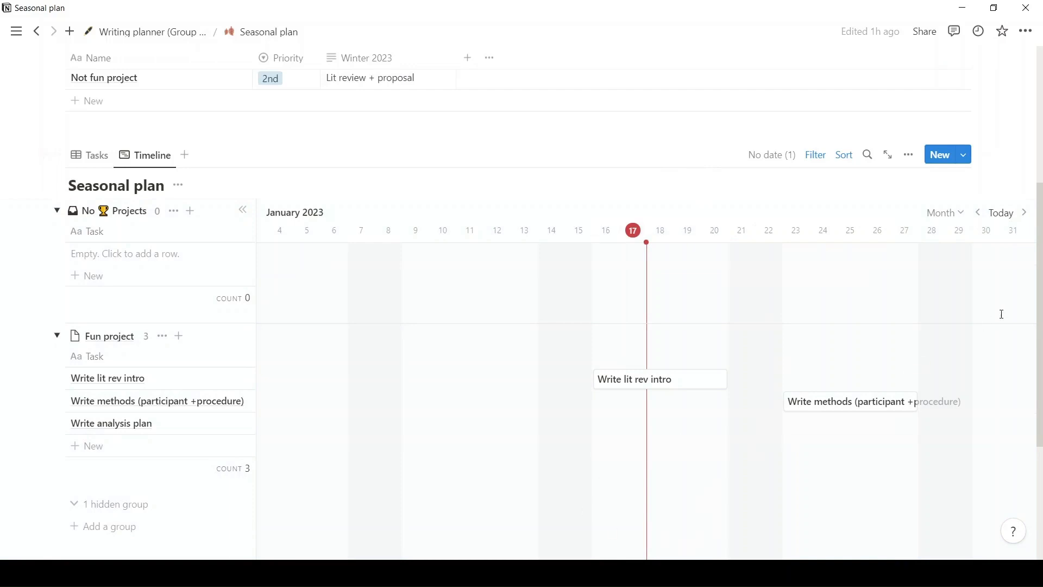
Schedule "Write analysis plan" on the timeline from February 6, 2023 and extend it through February 17.
left_click(1024, 213)
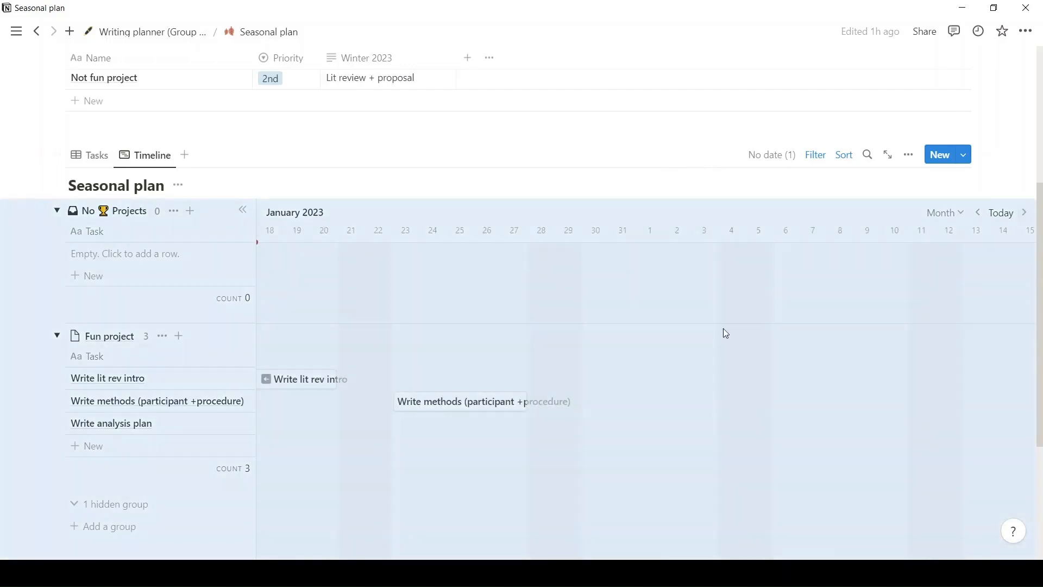
left_click(796, 440)
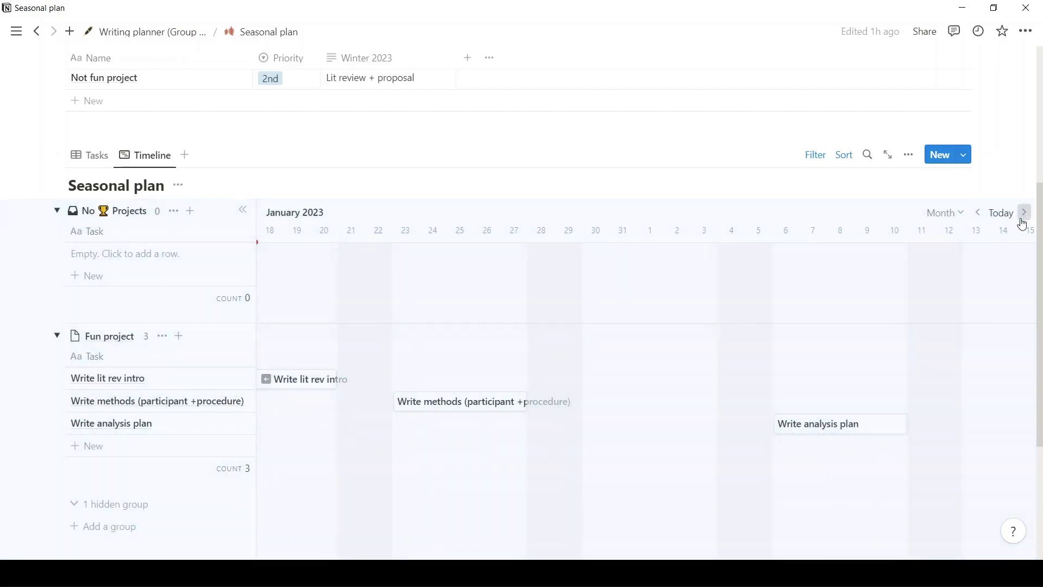
left_click(1024, 213)
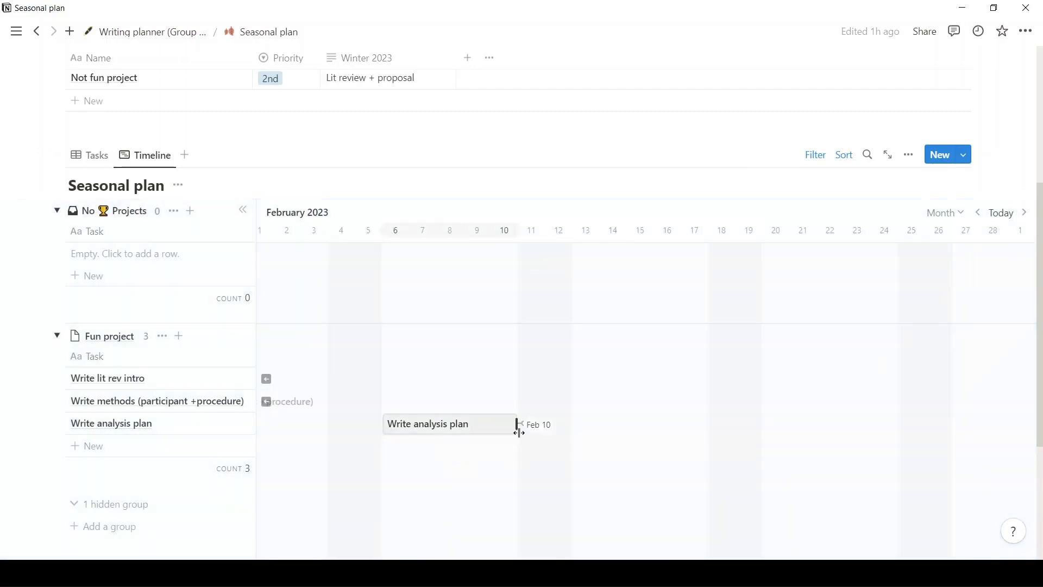
left_click_drag(518, 431, 702, 429)
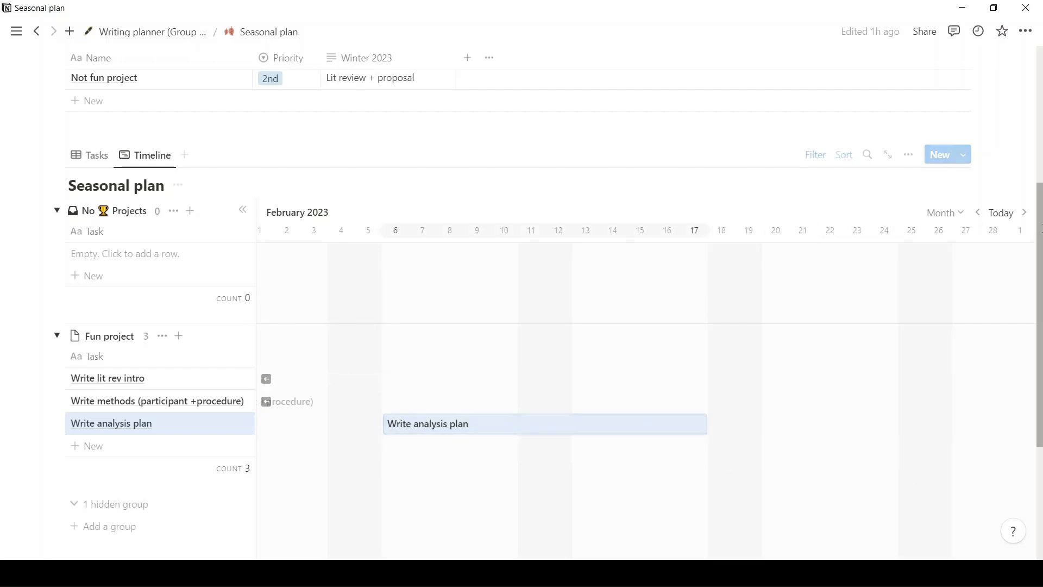
Change the Seasonal plan timeline scale to Quarter.
left_click(975, 213)
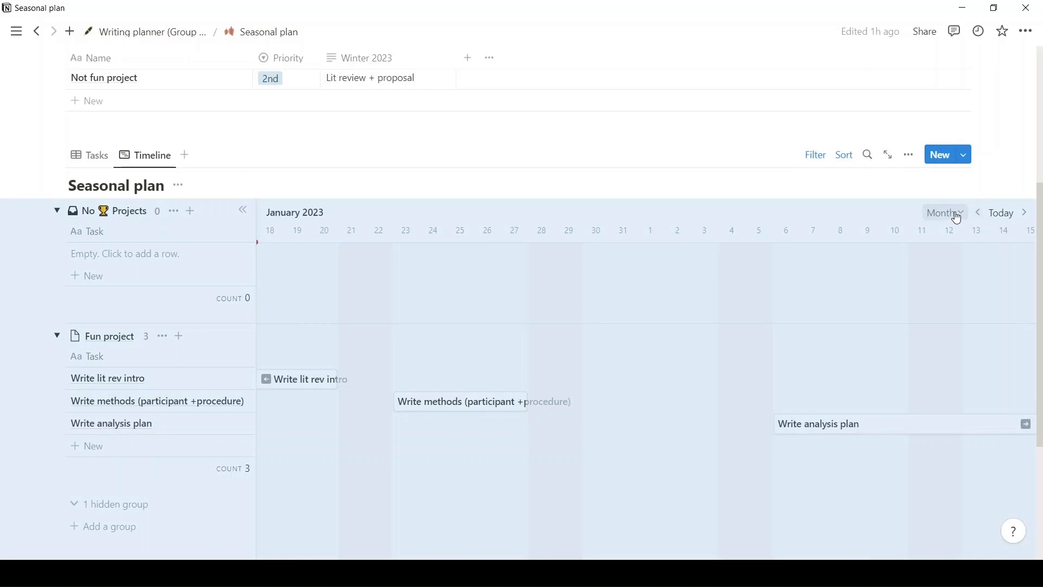
left_click(952, 215)
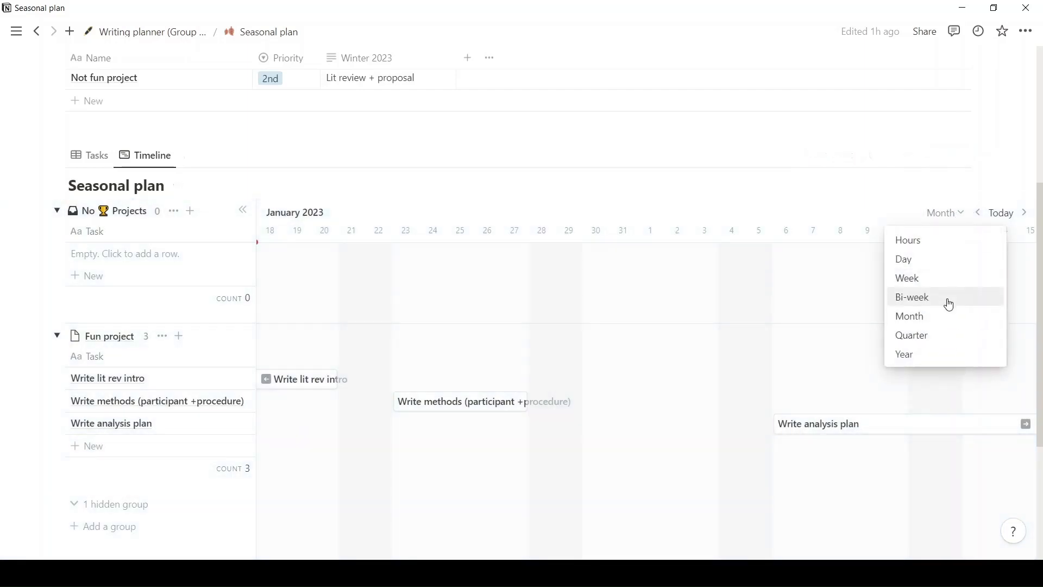
left_click(945, 335)
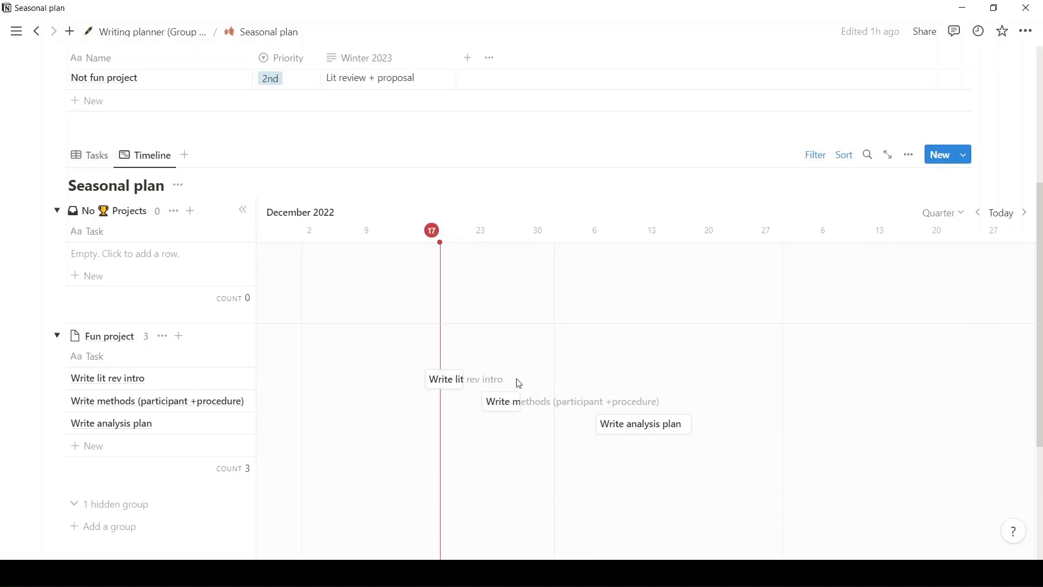
Return to the Writing planner (Group example) page and open the Daily writing plan.
left_click(154, 33)
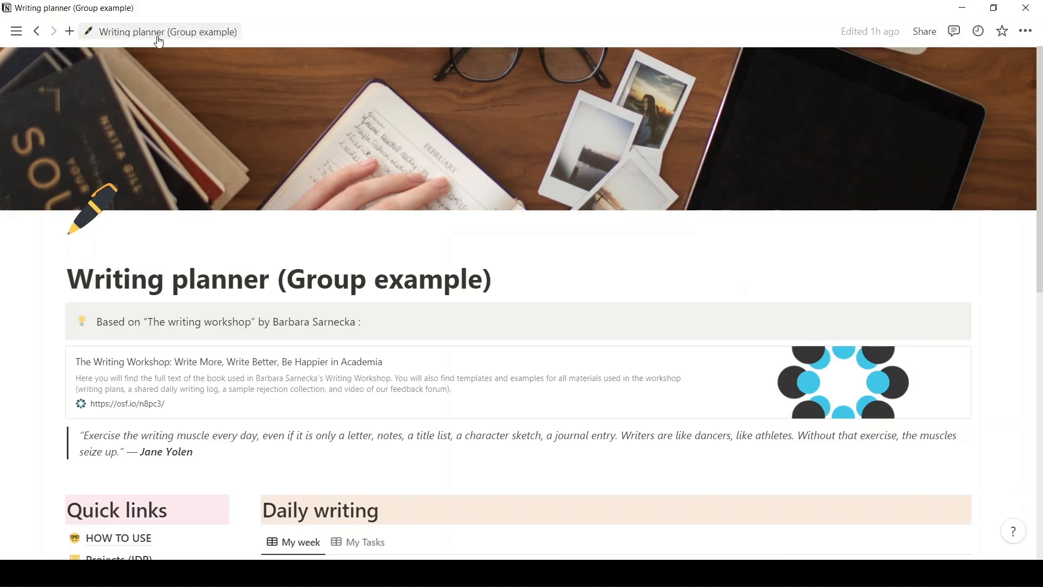
scroll(398, 309, "down", 6)
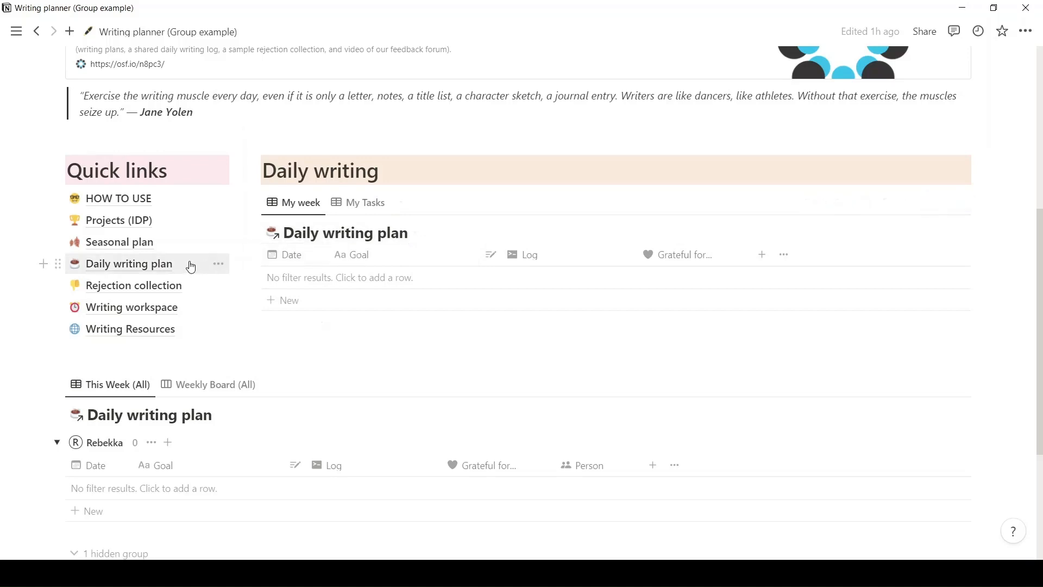
left_click(128, 264)
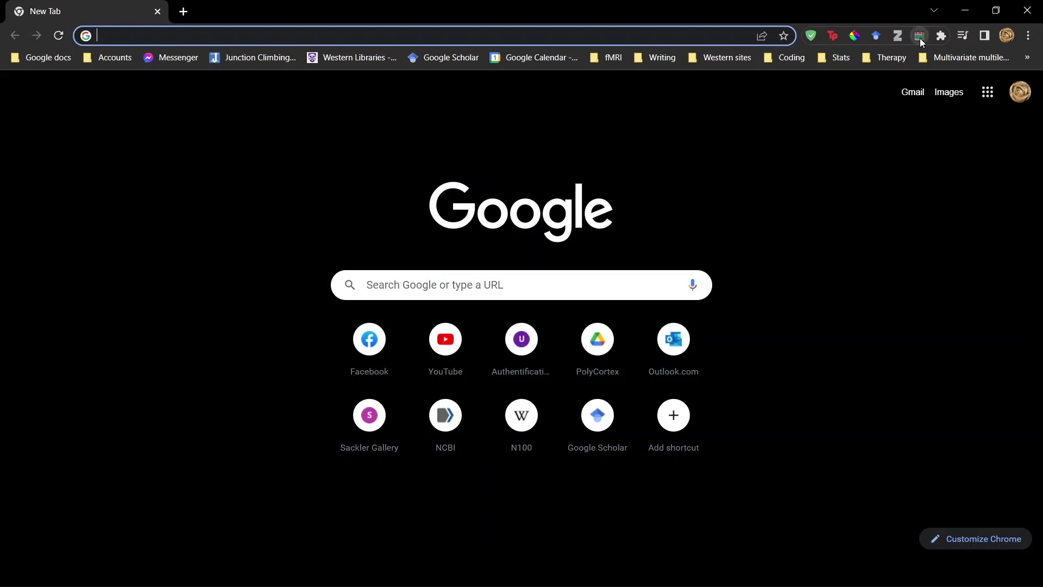
In Chrome, copy the monthly dates from 01/02/2023 to 02/01/2023 with Notion Date AutoFiller and return to Notion.
left_click(919, 37)
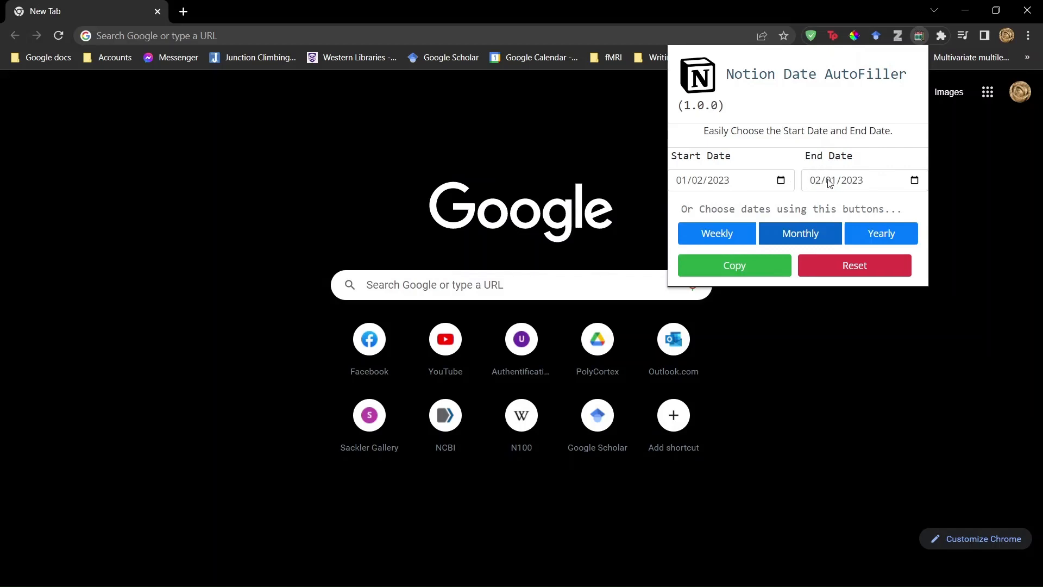
left_click(756, 269)
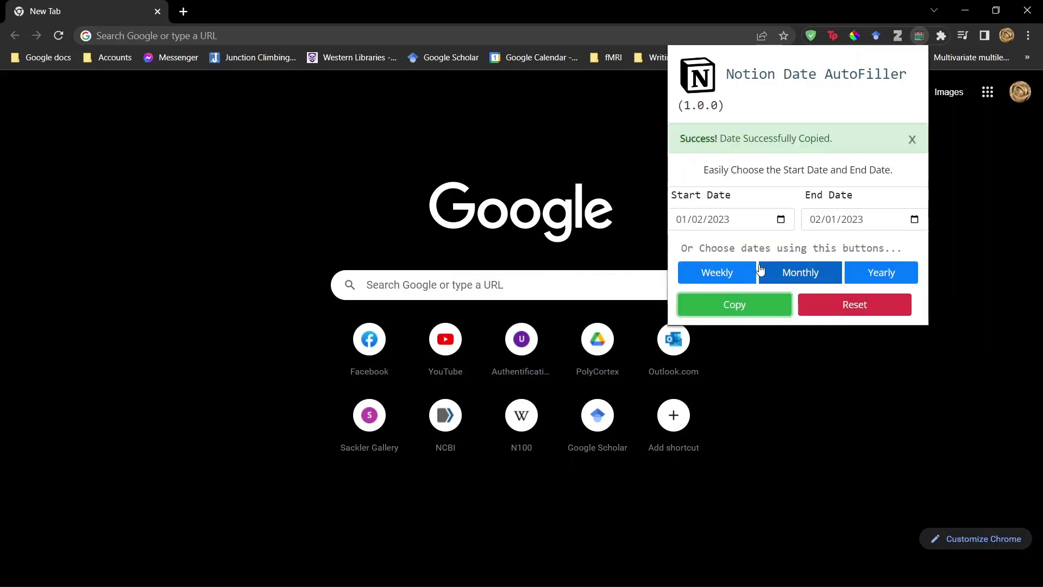
left_click(418, 573)
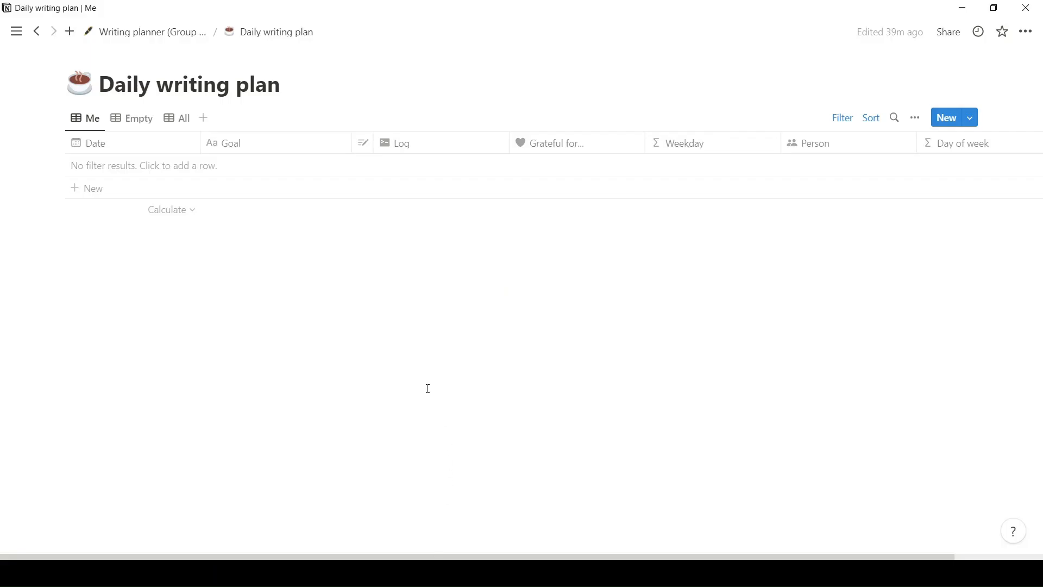
Add an entry to the Daily writing plan and paste the copied dates into its Date column.
left_click(159, 188)
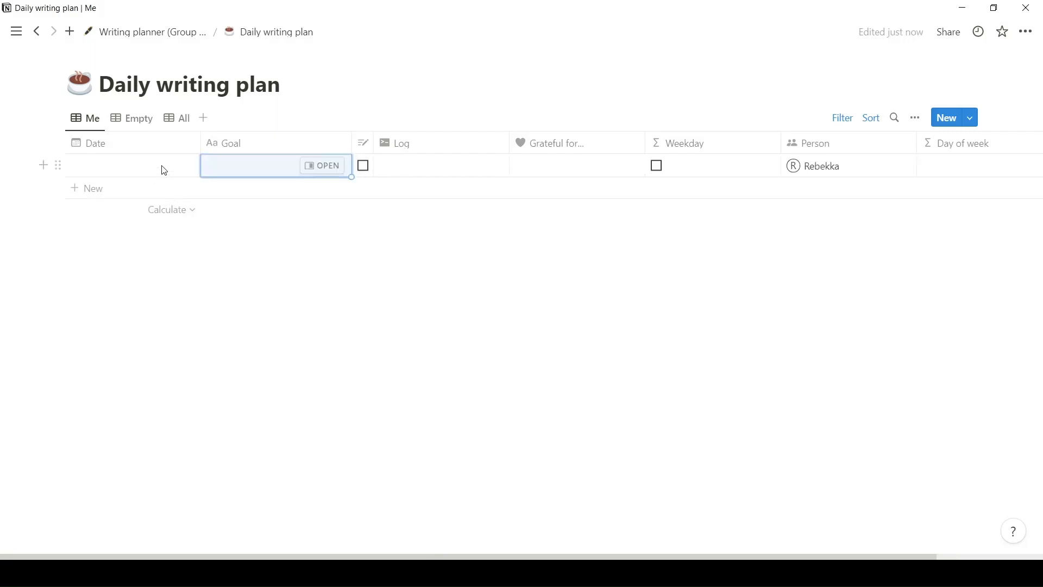
left_click(164, 171)
key("Escape")
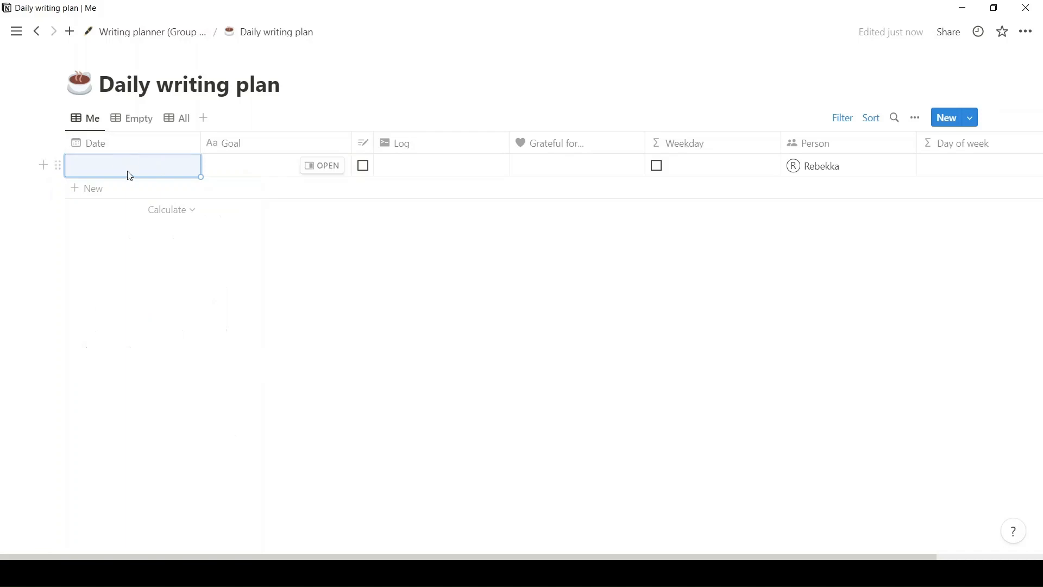
key("ctrl+v")
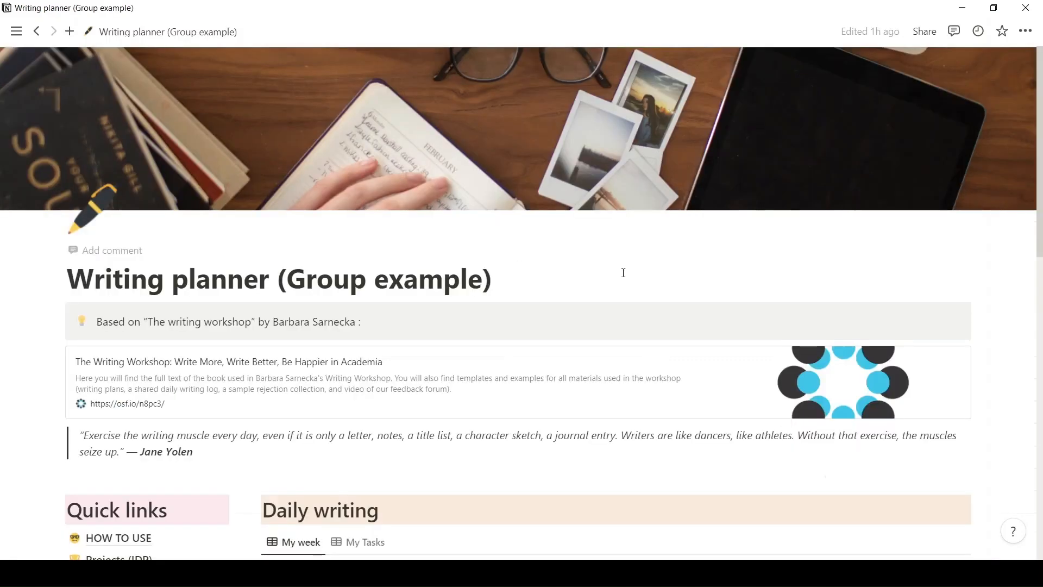
Check My Tasks on the planner page, and set the 16/01/2023 goal in My week to "Write outline for lit rev".
scroll(575, 245, "down", 3)
scroll(558, 236, "down", 2)
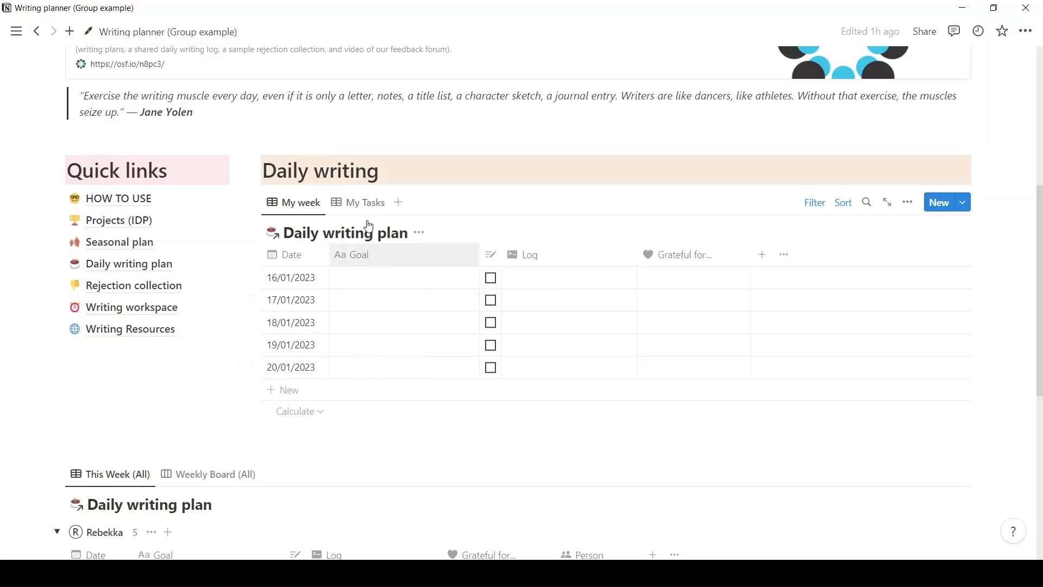
left_click(365, 204)
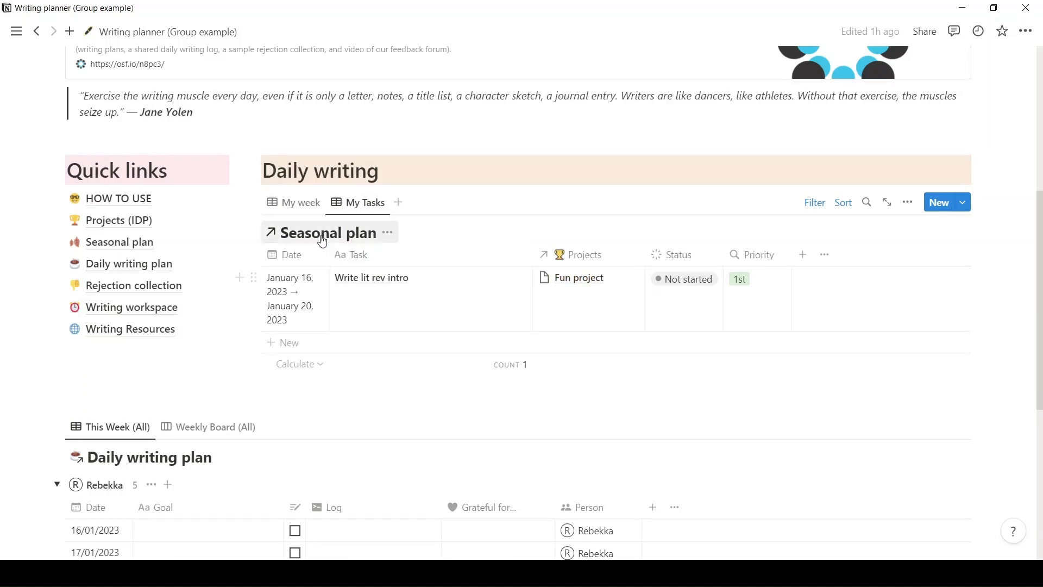
left_click(310, 205)
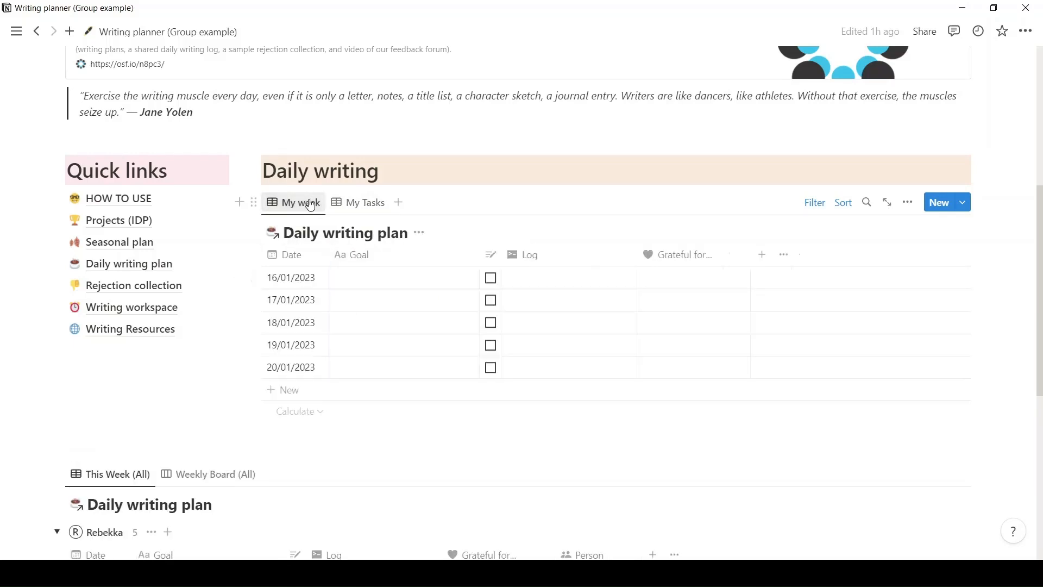
left_click(372, 278)
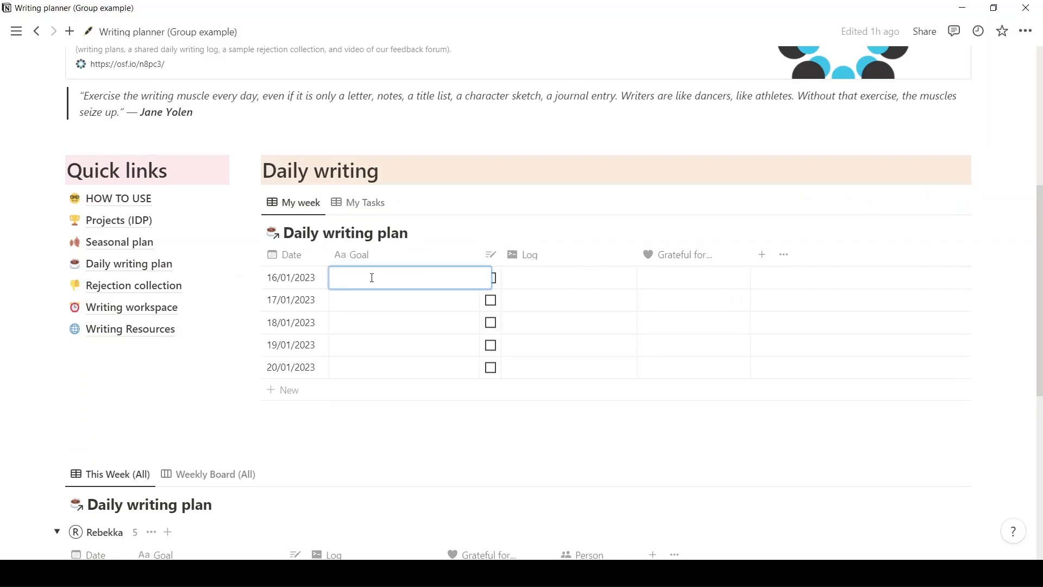
type("W")
key("BackSpace")
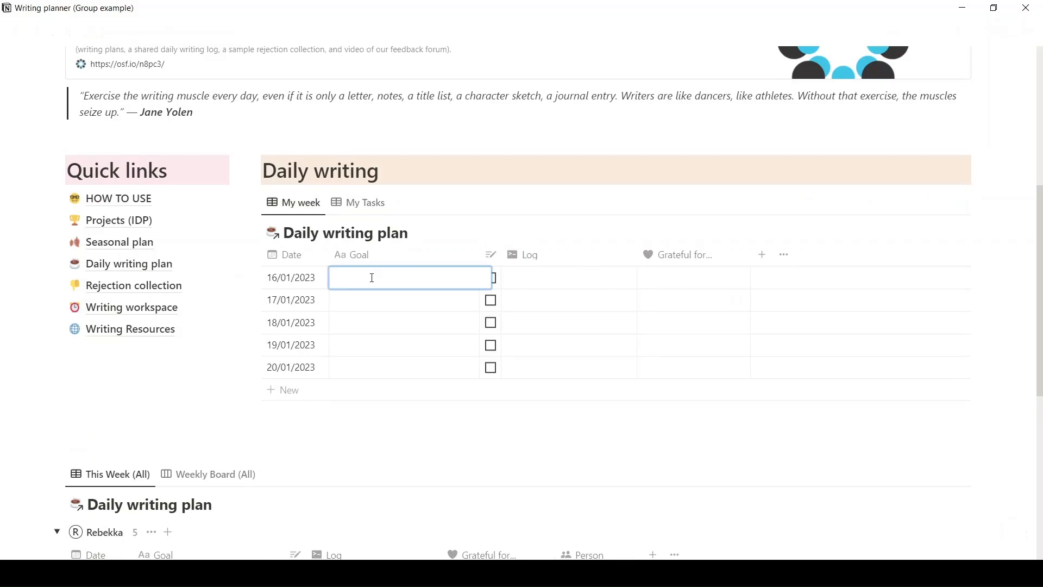
type("WRite outine for lit rev")
left_click(350, 278)
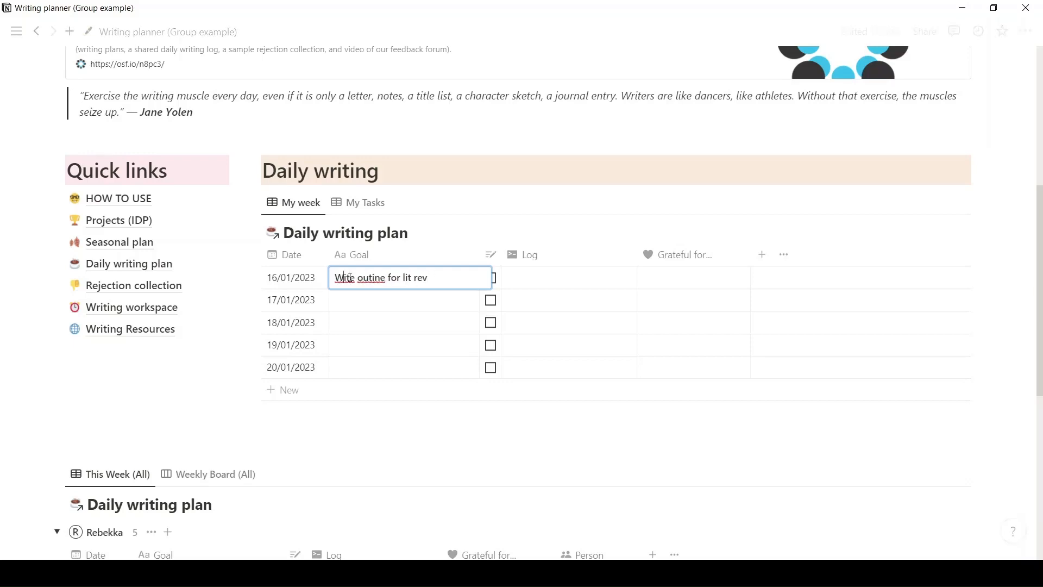
key("BackSpace")
type("r")
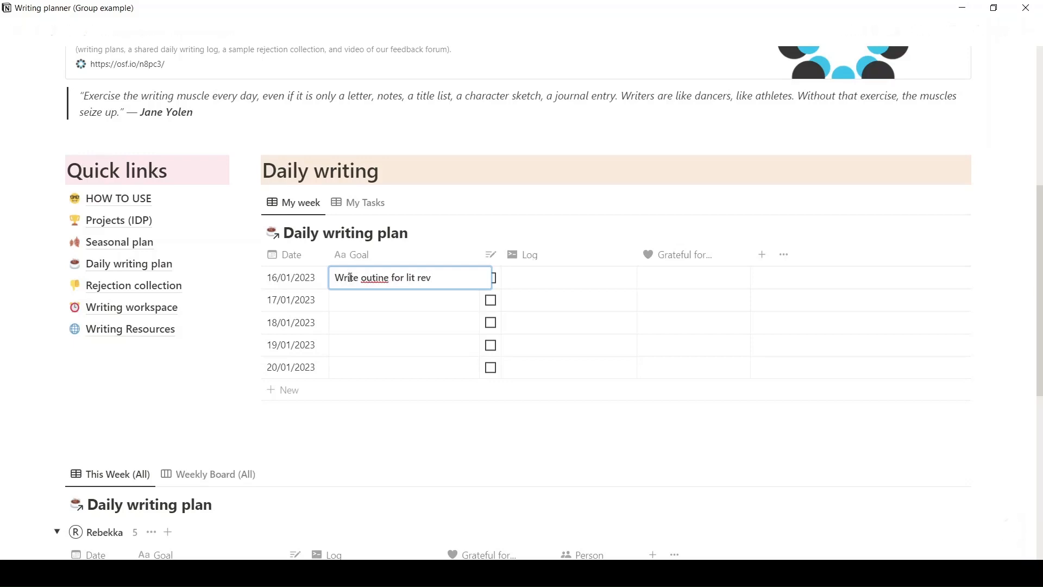
left_click(378, 277)
type("l")
Set the goal for 17/01/2023 to "Summarize topic 1".
right_click(383, 298)
left_click(375, 300)
left_click(376, 300)
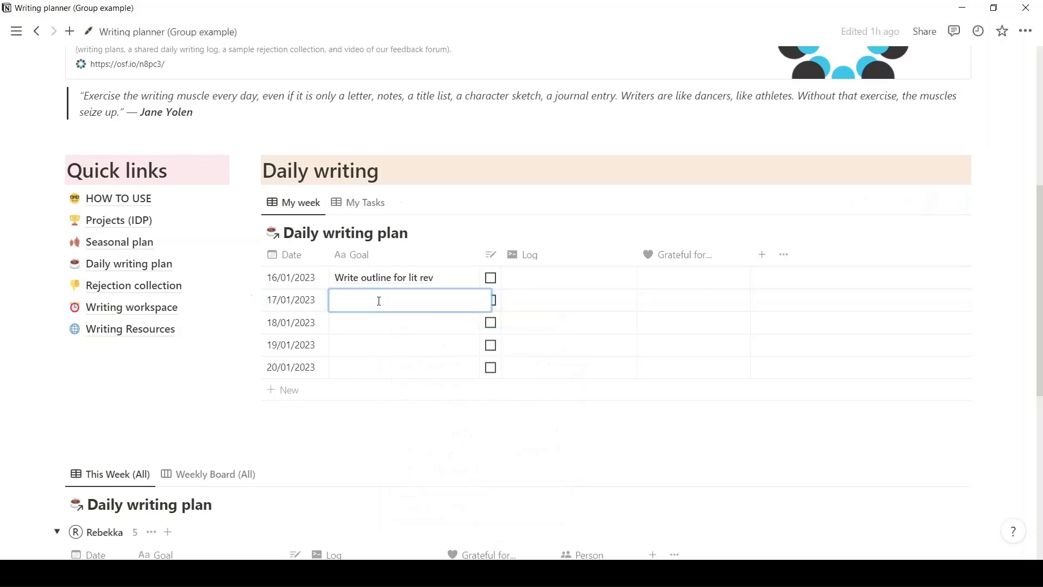
type("Wr")
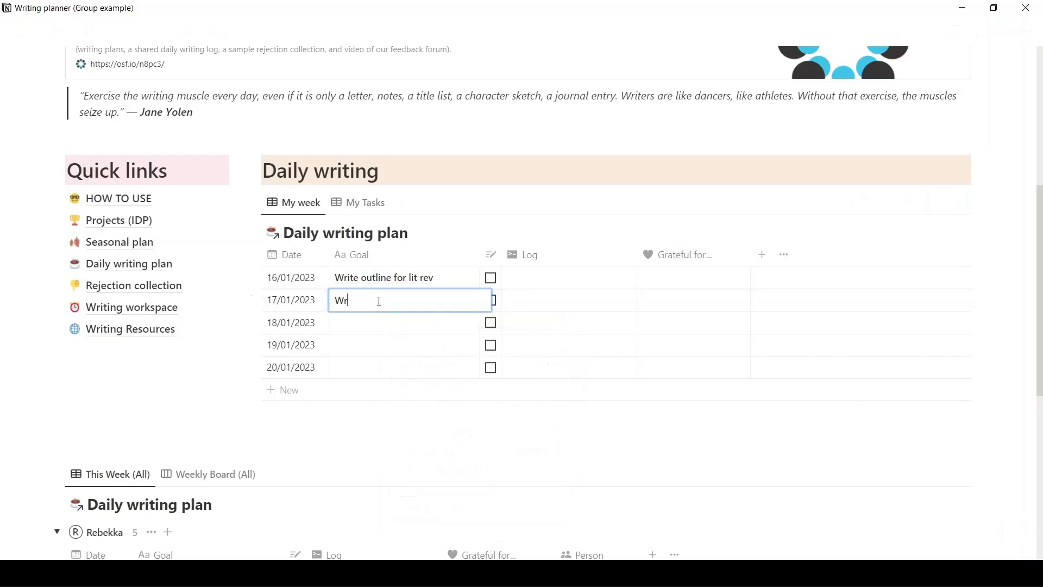
key("BackSpace")
key("BackSpace")
type("Summarize topic 1")
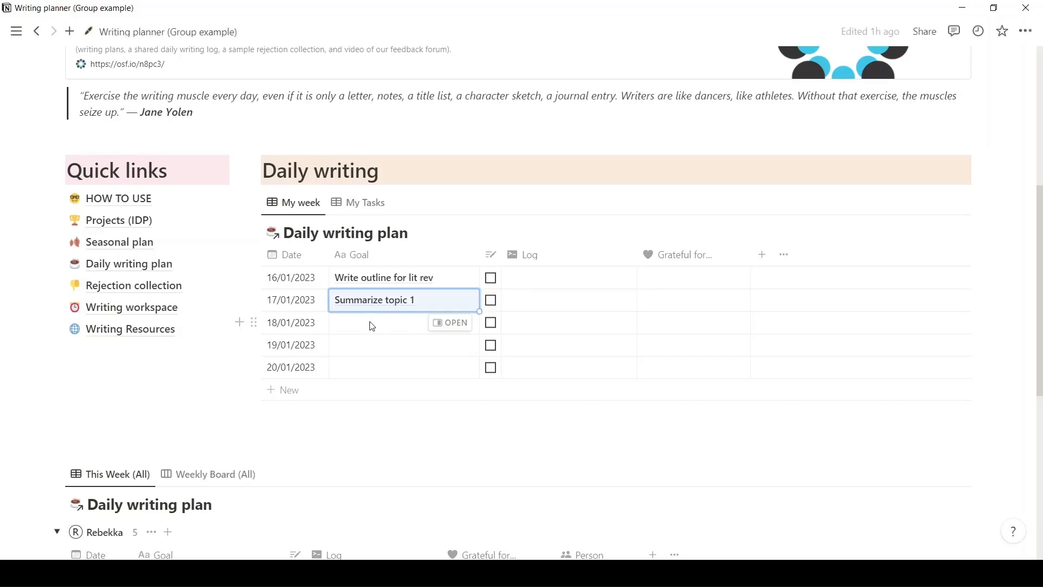
Set the goal for 18/01/2023 to "Summarize topic 2".
left_click(370, 321)
type("S")
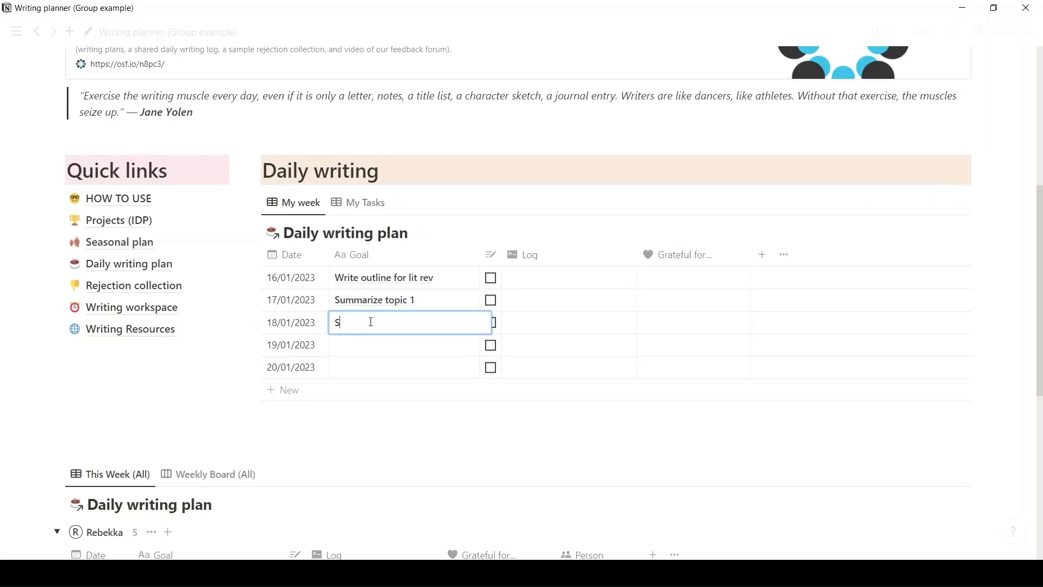
type("ummarize topic 2")
Set the goal for 19/01/2023 to "Summarize method".
right_click(425, 344)
key("Escape")
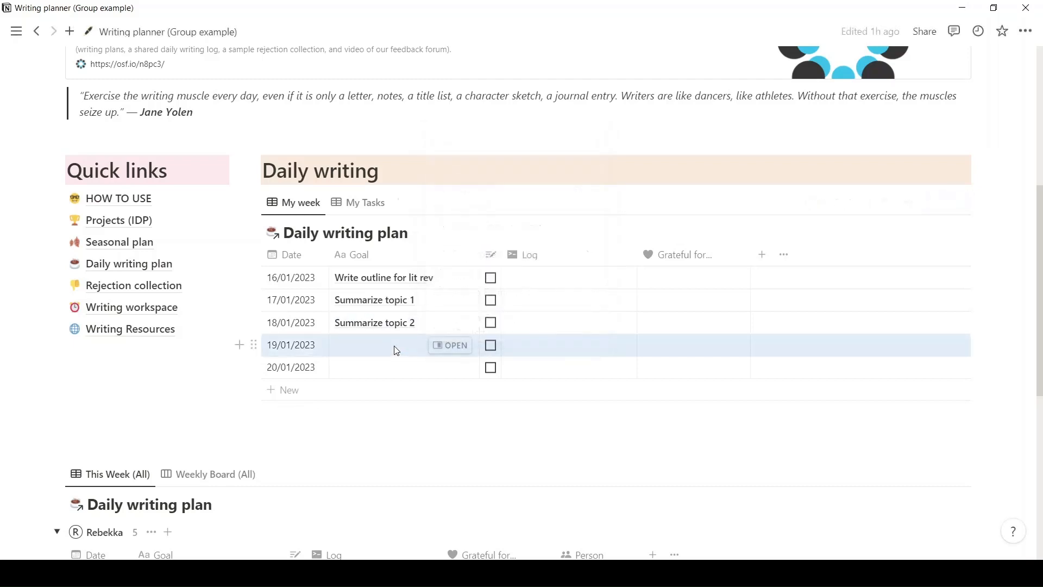
left_click(396, 349)
type("Summar")
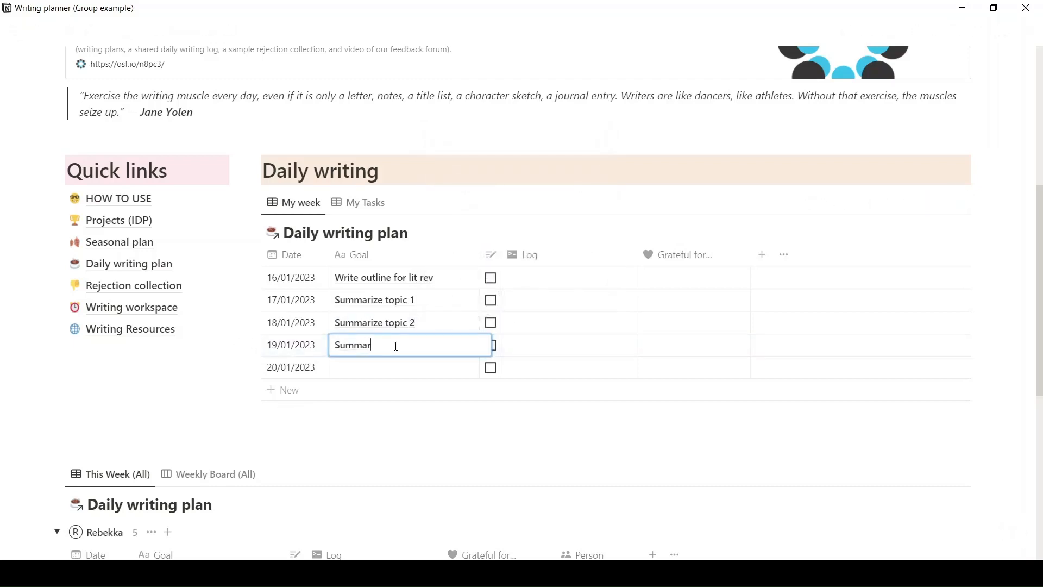
type("ize method")
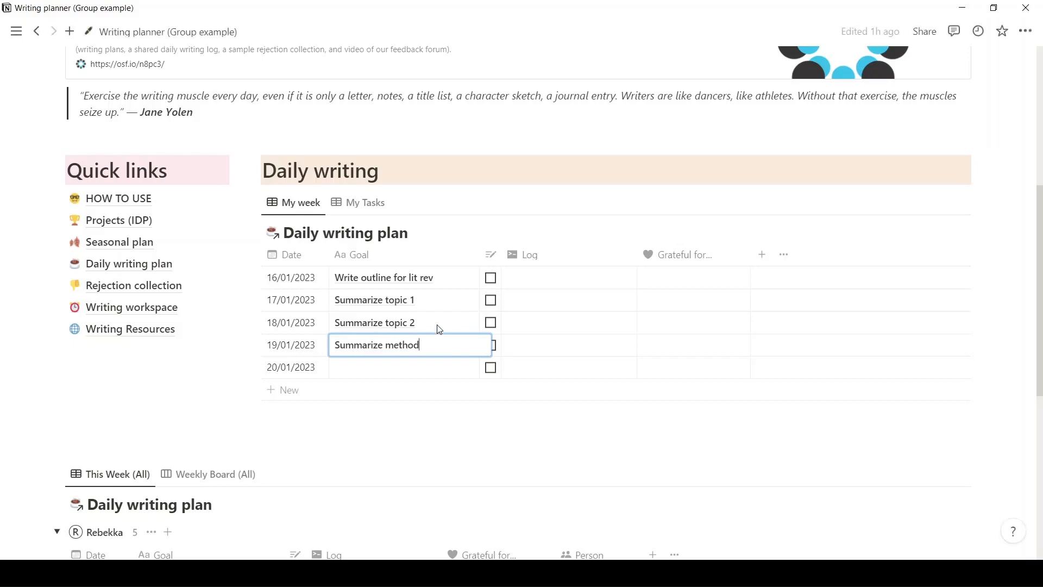
key("Escape")
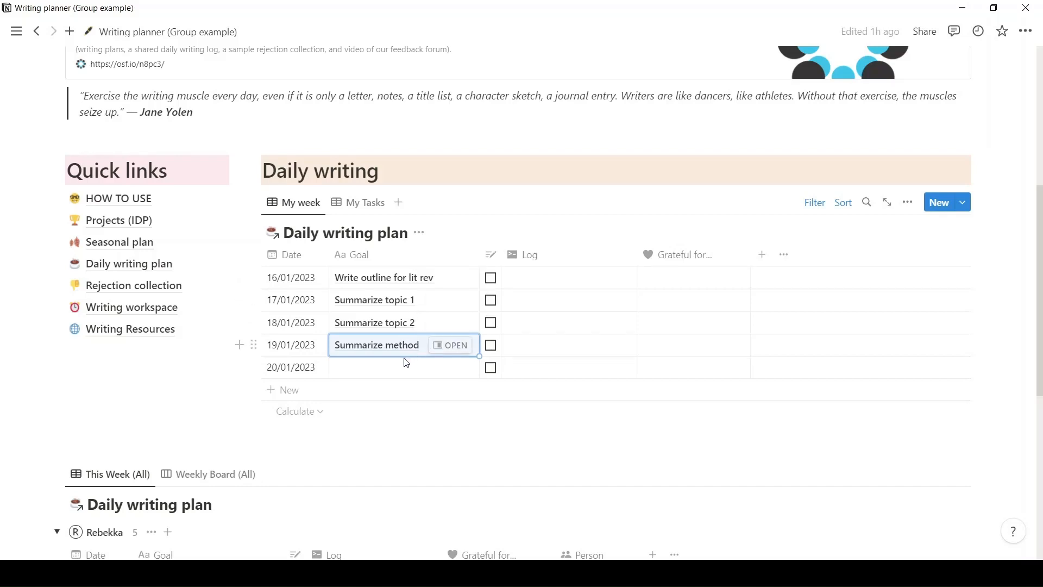
Set the goal for 20/01/2023 to "Current study section" and check the week's goals against My Tasks.
left_click(394, 369)
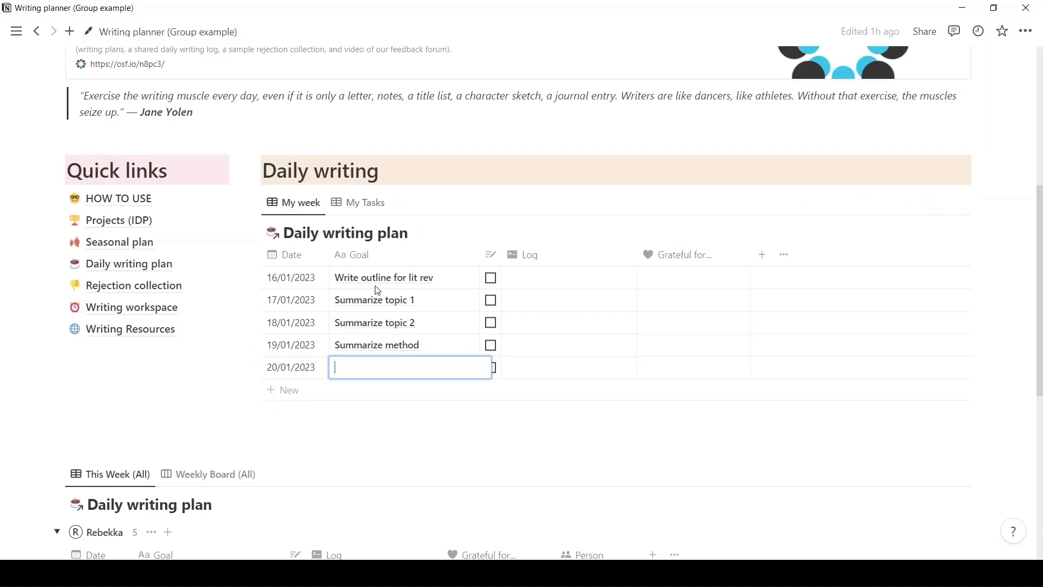
type("Curr")
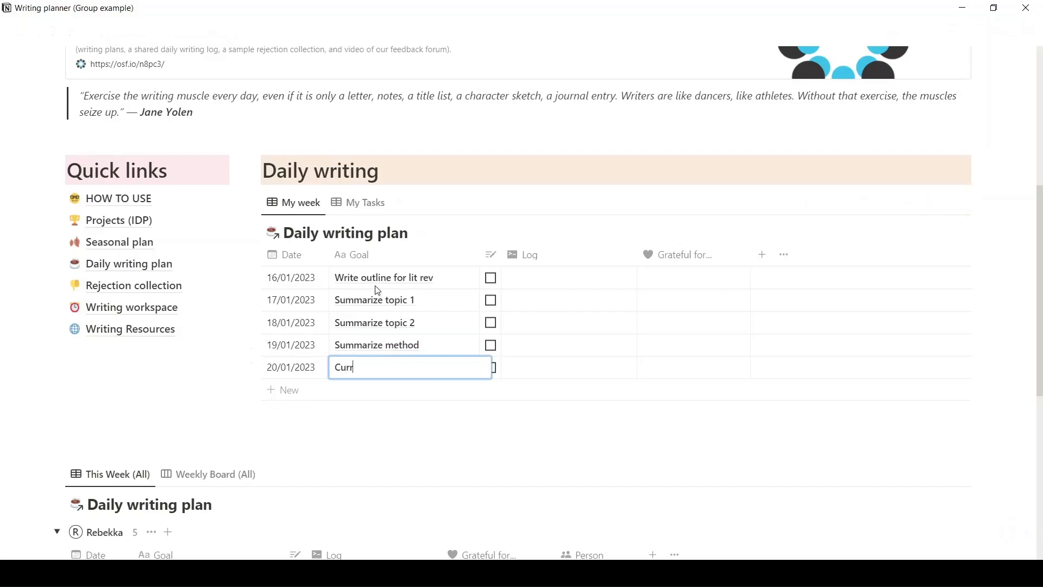
type("ent study section")
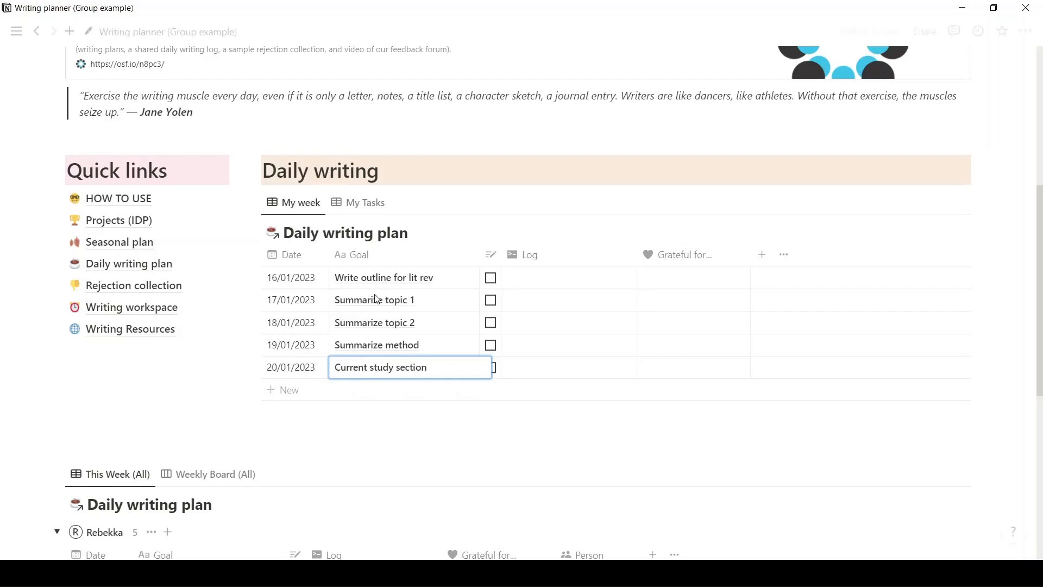
key("Escape")
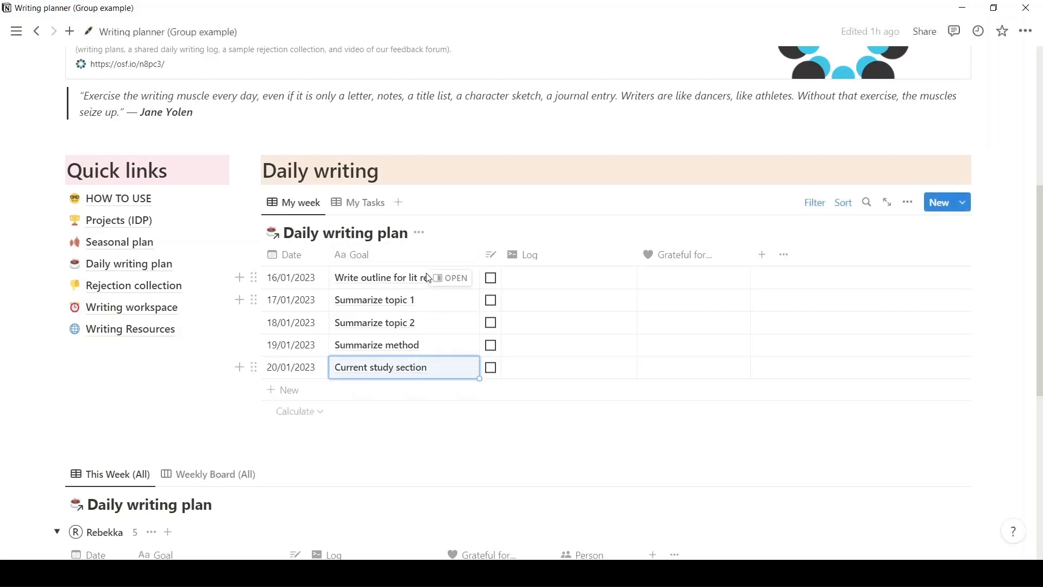
left_click(375, 203)
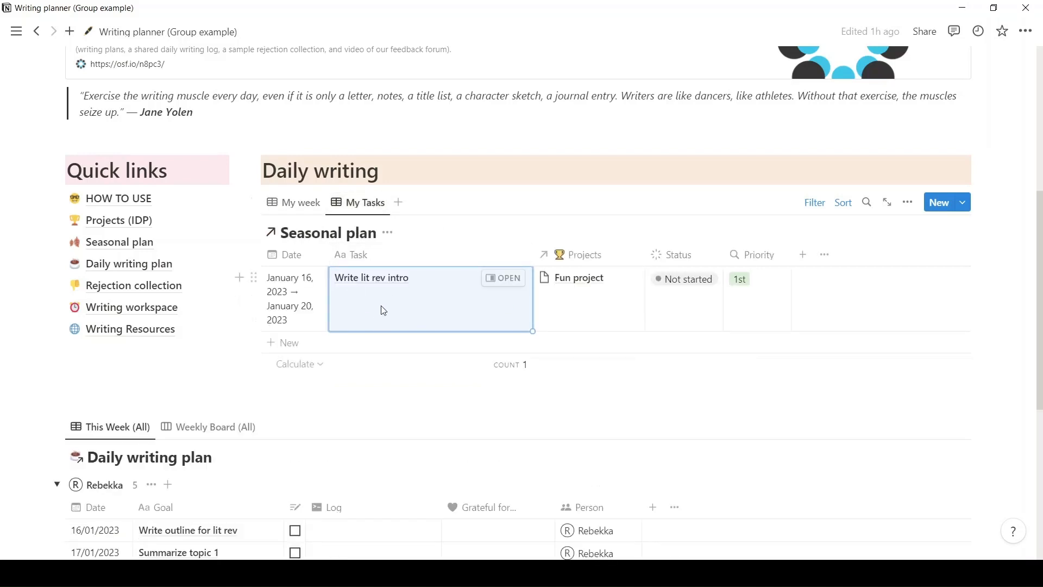
left_click(299, 207)
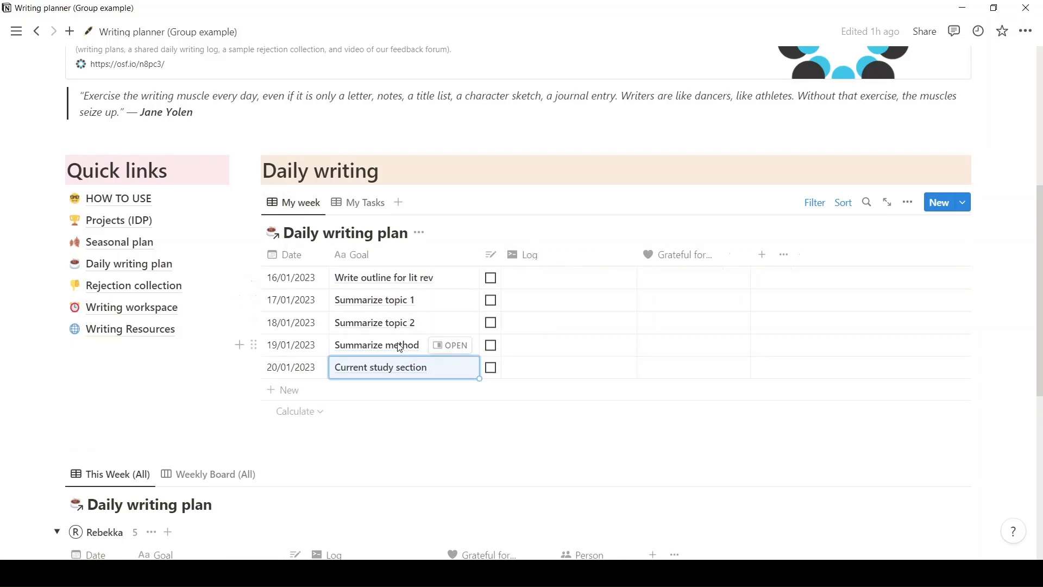
Mark the 16/01/2023 writing entry as done and log "Completed goal" for it.
left_click(491, 281)
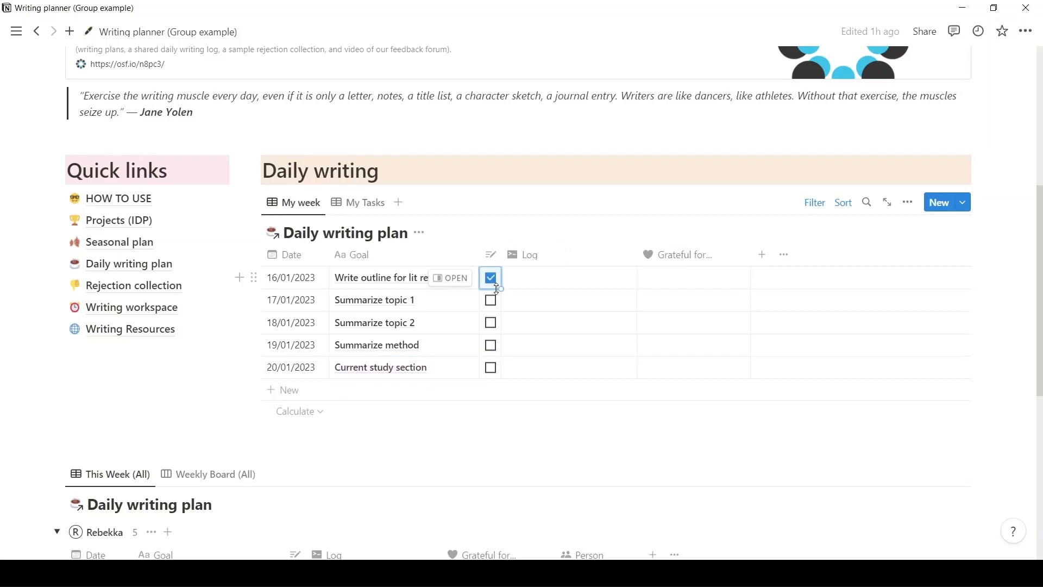
left_click(519, 283)
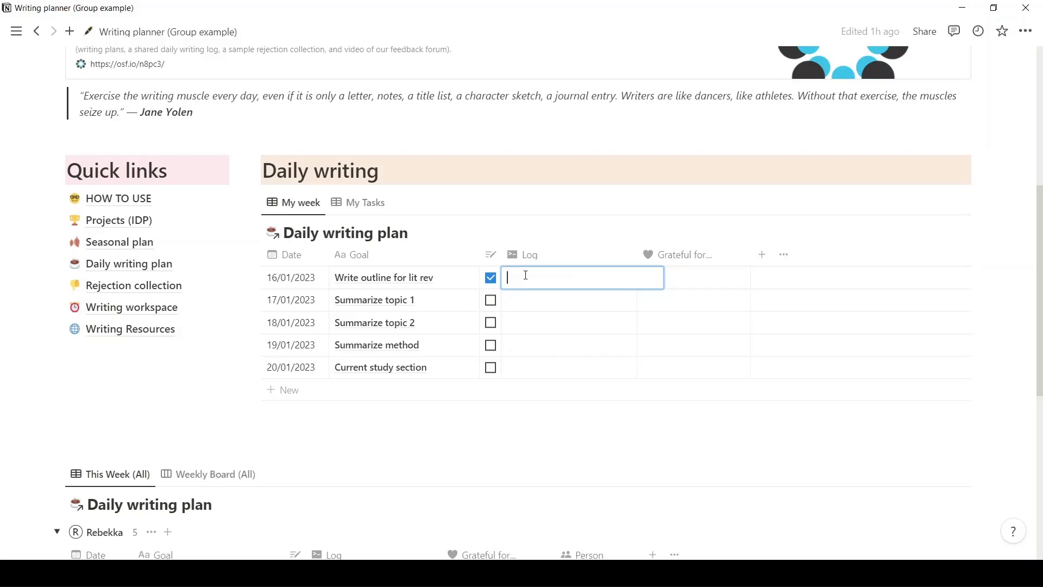
type("Complete")
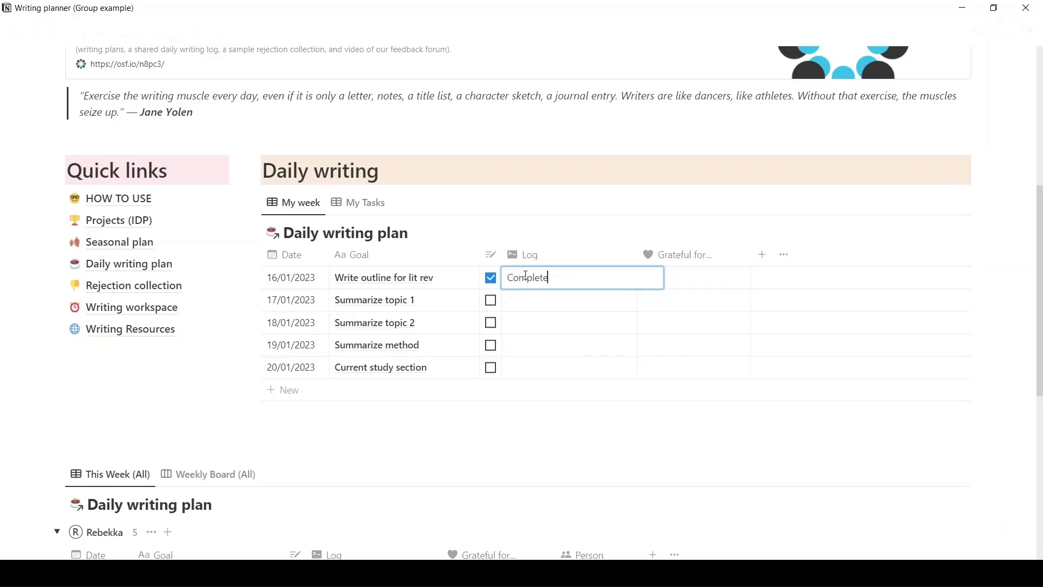
type("d goal")
key("Escape")
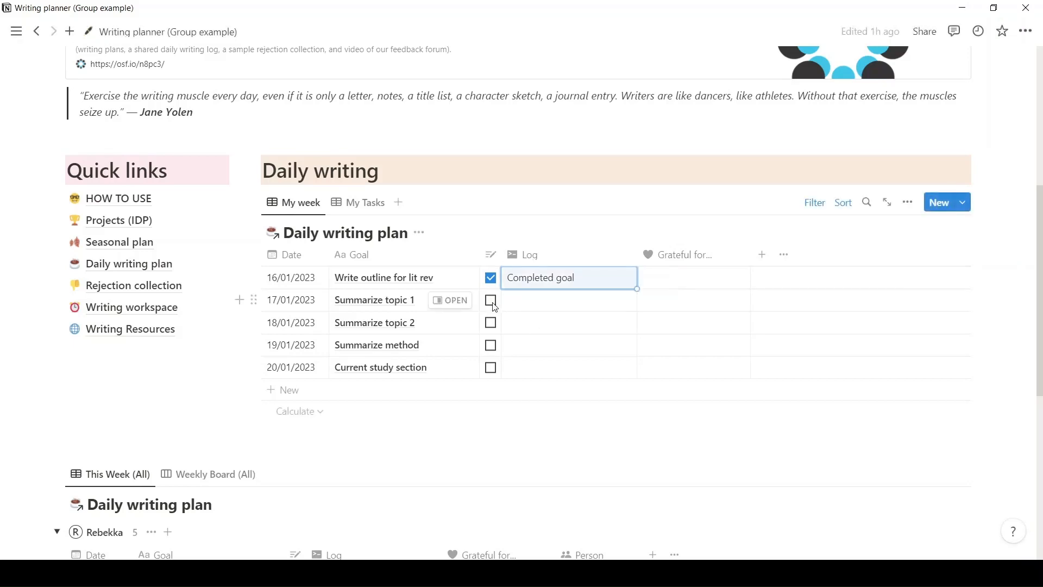
Mark the 17/01/2023 writing entry as done and log "Wrote abstract for poster" for it.
left_click(492, 301)
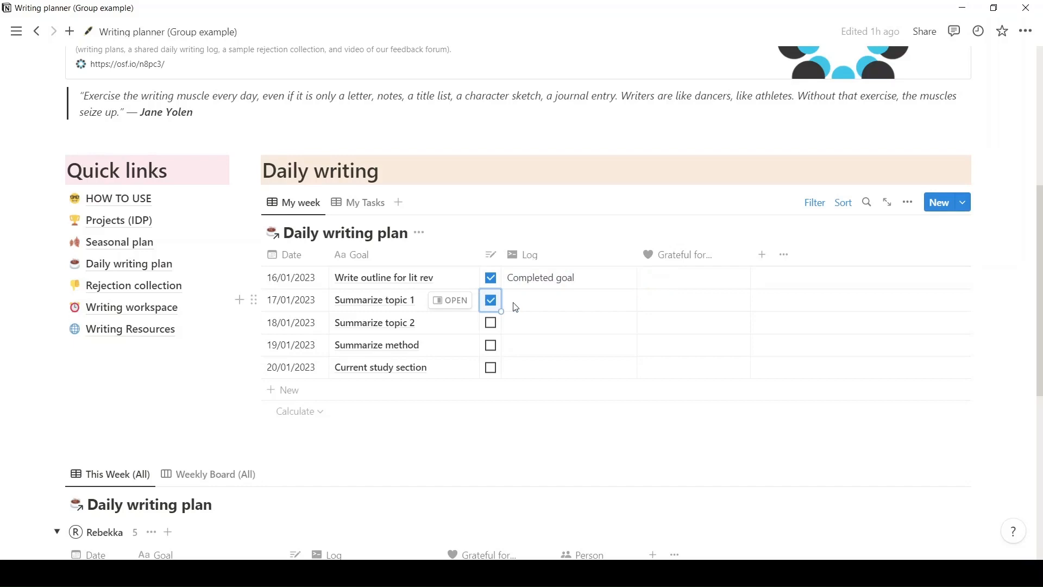
left_click(514, 306)
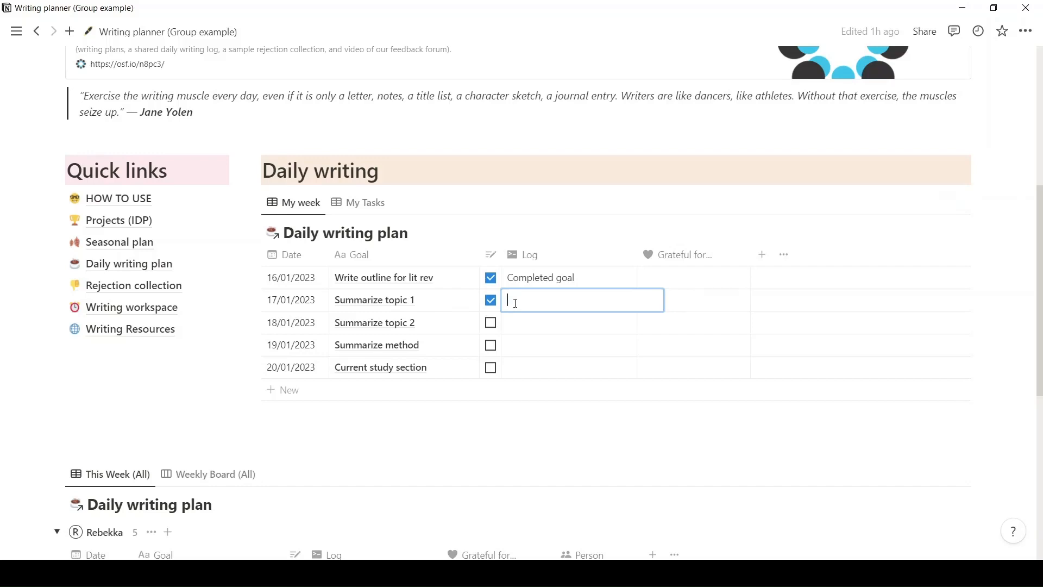
type("Writ")
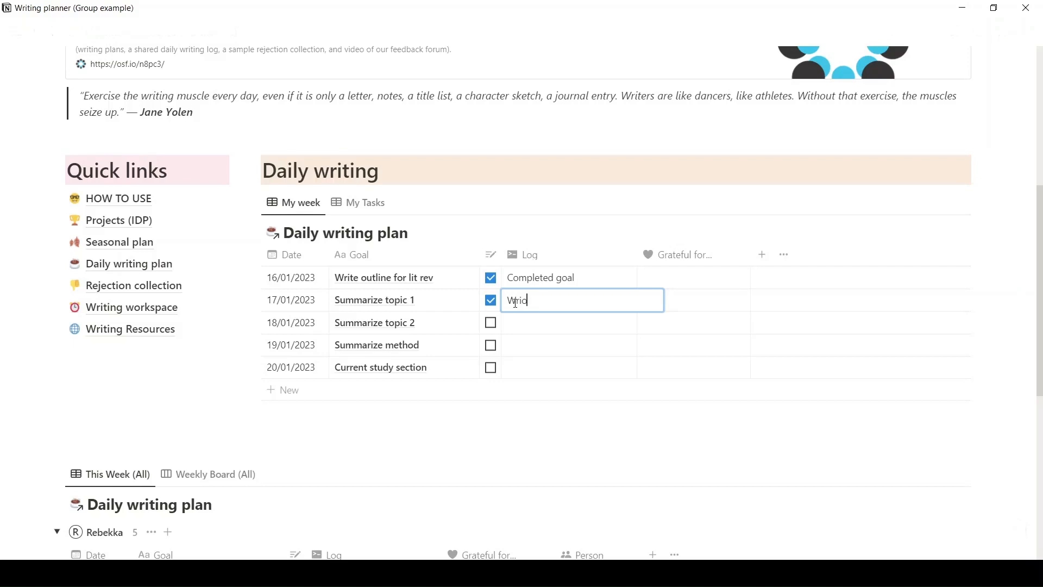
type("te abstract for poster")
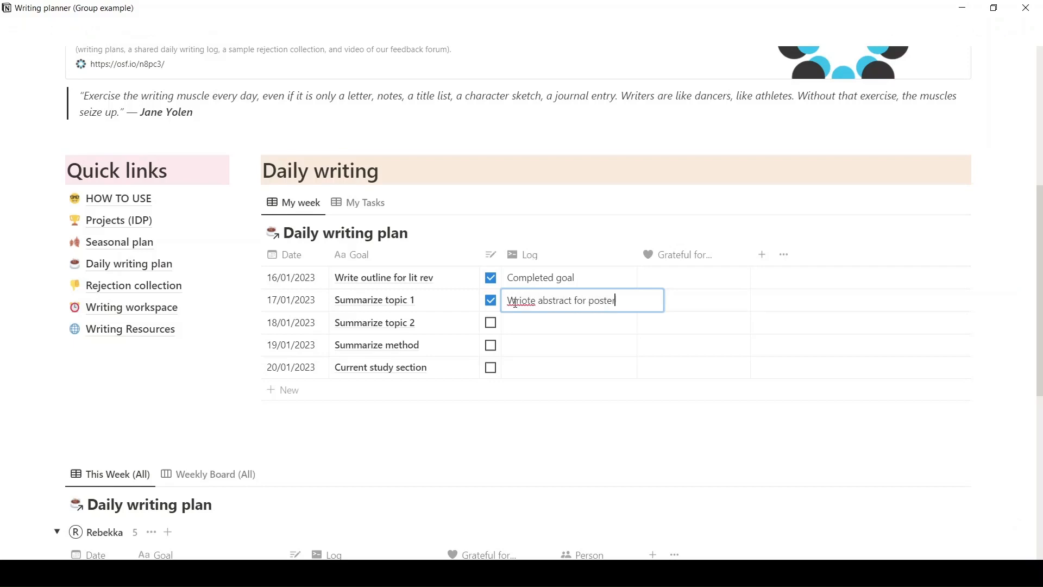
left_click_drag(520, 302, 522, 301)
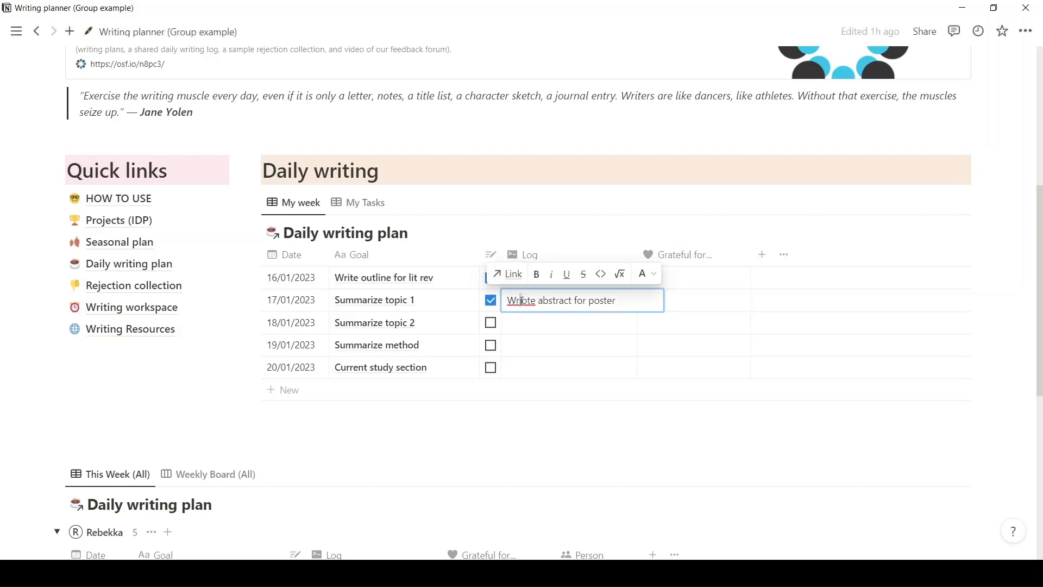
key("BackSpace")
key("Escape")
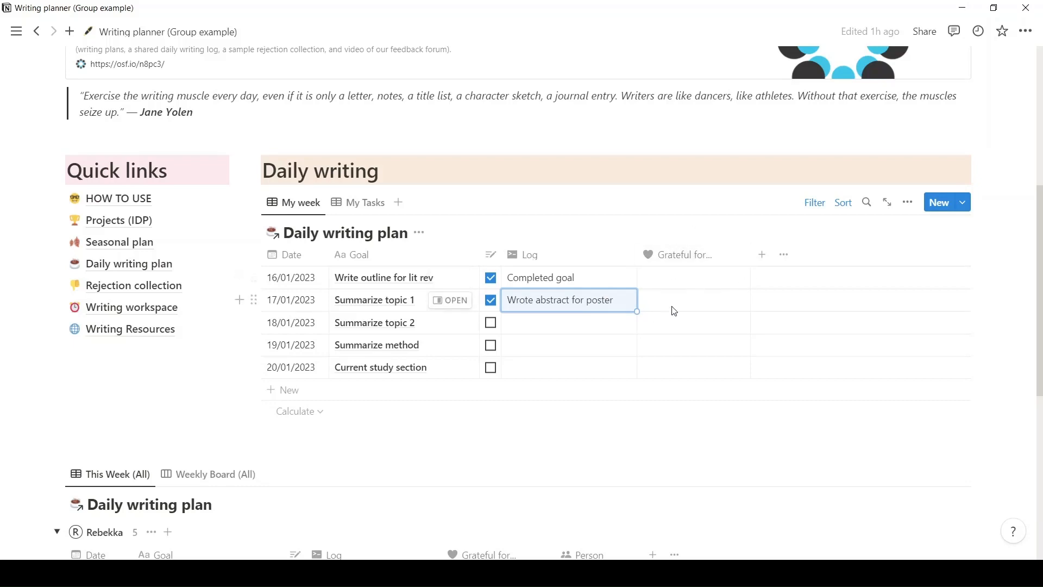
Enter "Earl grey tea" as what the 16/01/2023 entry is grateful for.
left_click(668, 279)
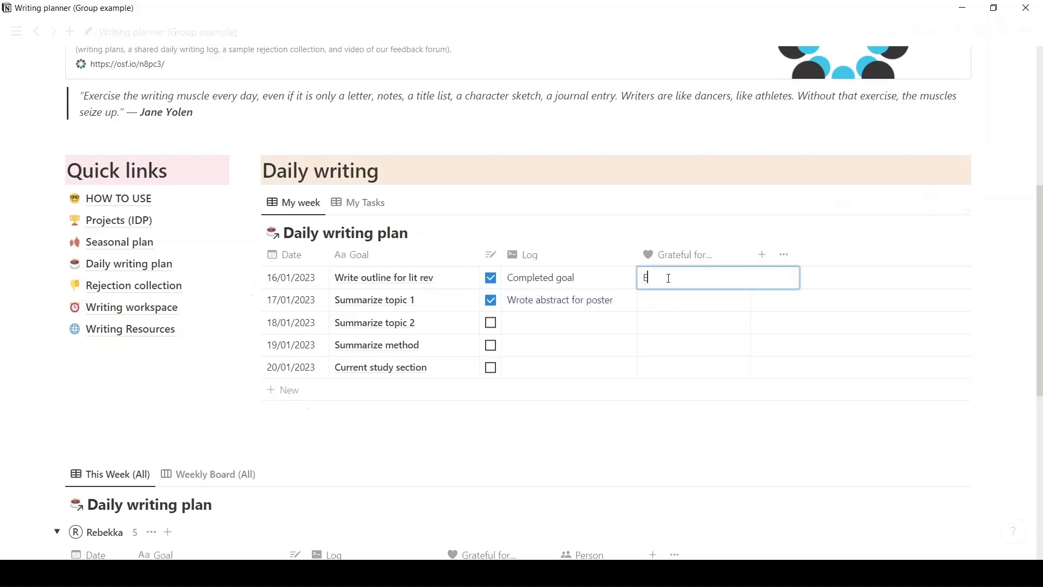
type("Earl grey tea")
key("Escape")
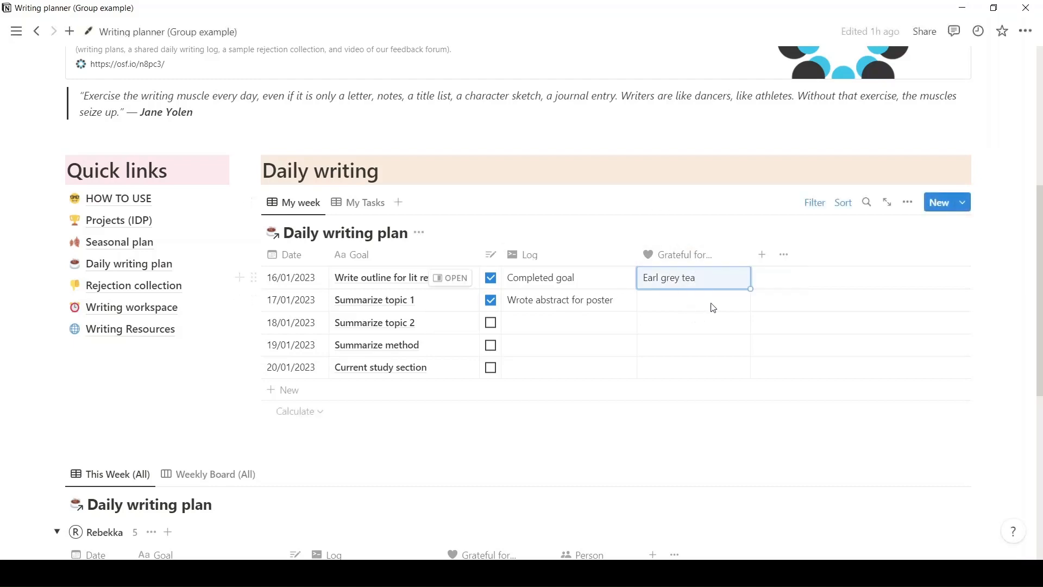
Review the group's daily writing entries in the This Week (All) table and the Weekly Board (All) view.
scroll(705, 295, "down", 1)
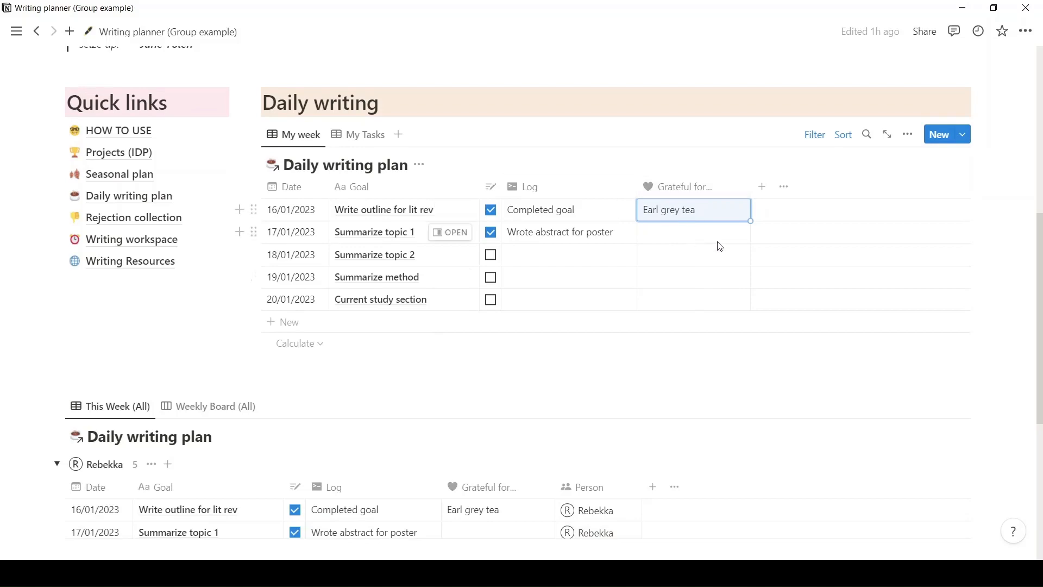
scroll(705, 252, "up", 3)
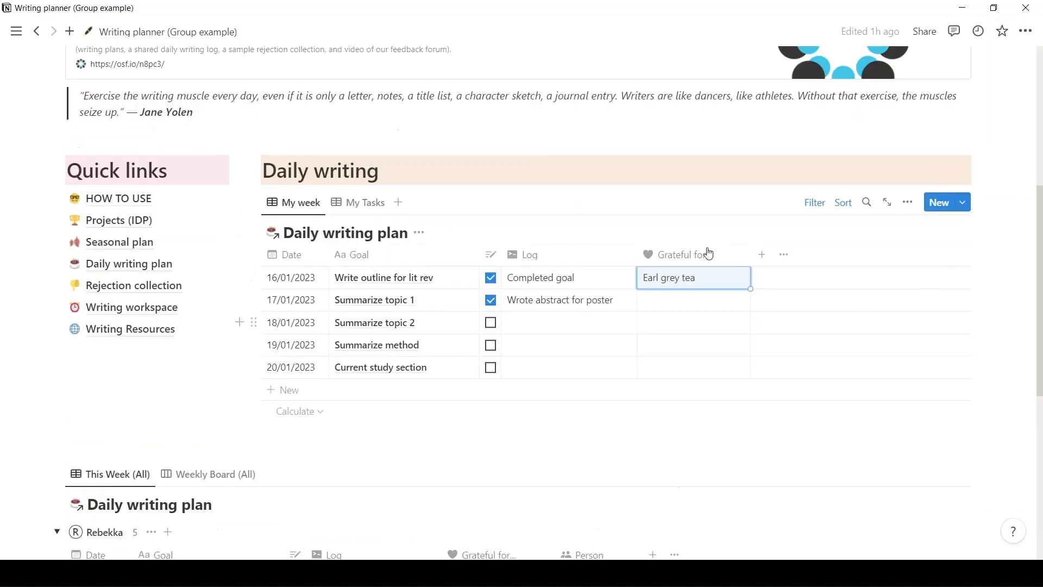
scroll(573, 458, "down", 1)
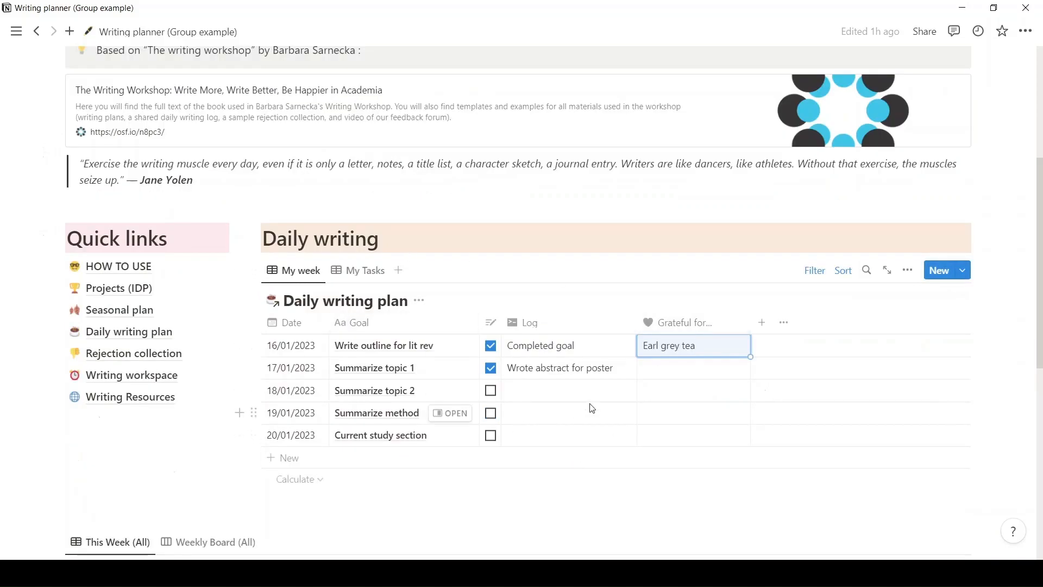
scroll(584, 417, "down", 2)
scroll(584, 417, "down", 3)
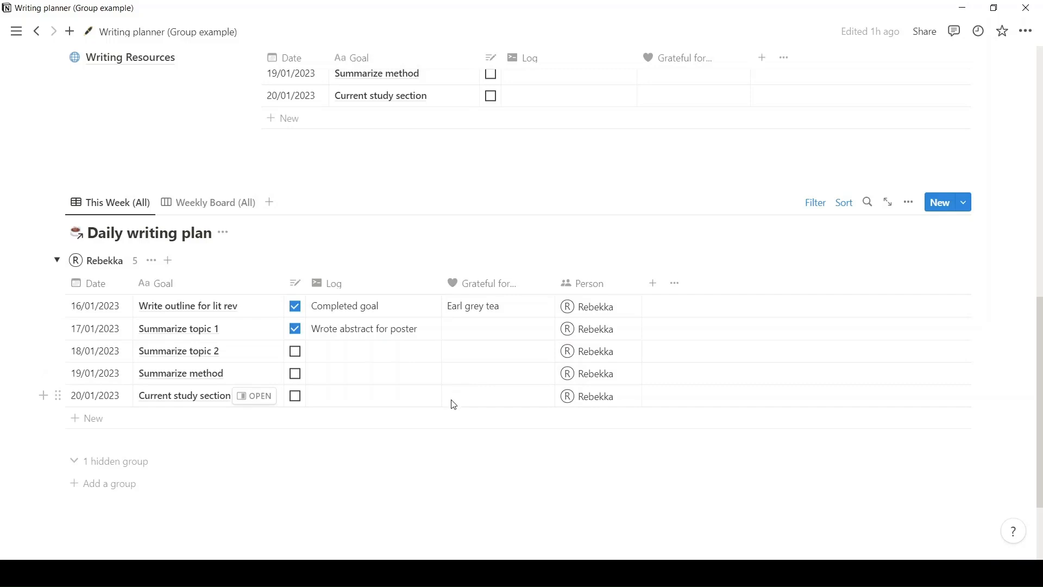
left_click(228, 201)
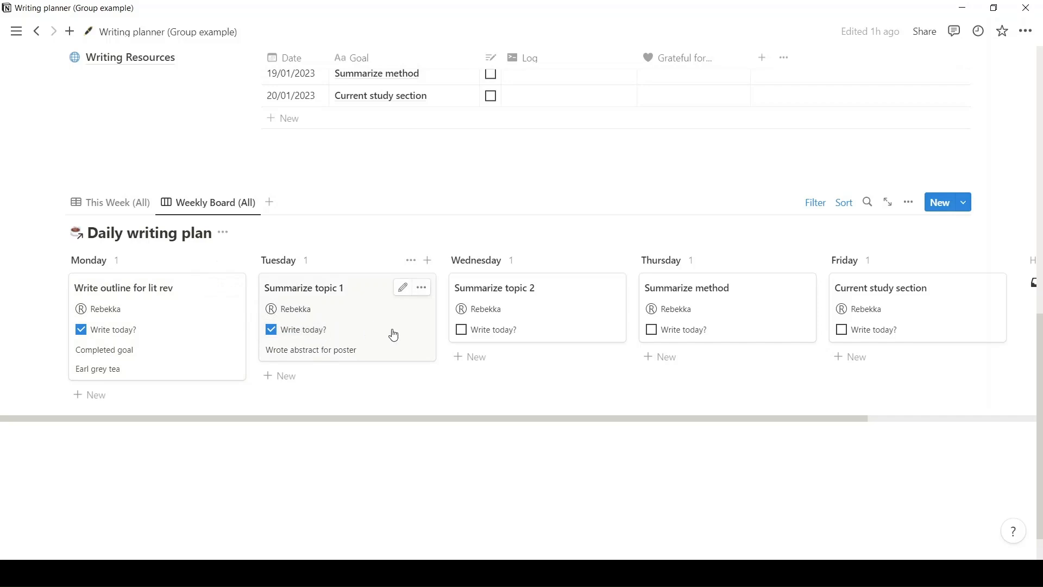
scroll(388, 349, "up", 5)
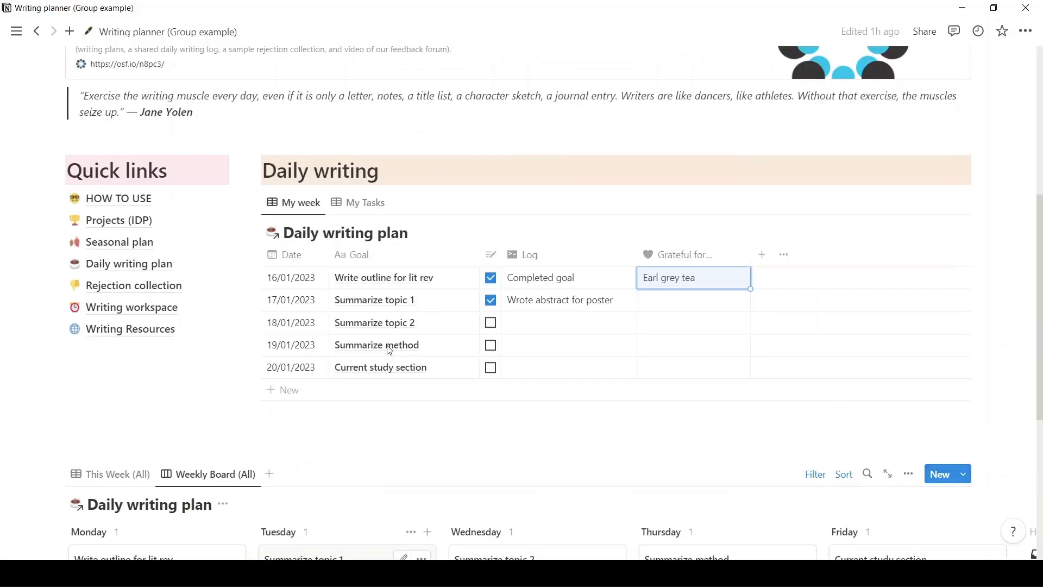
scroll(389, 349, "up", 4)
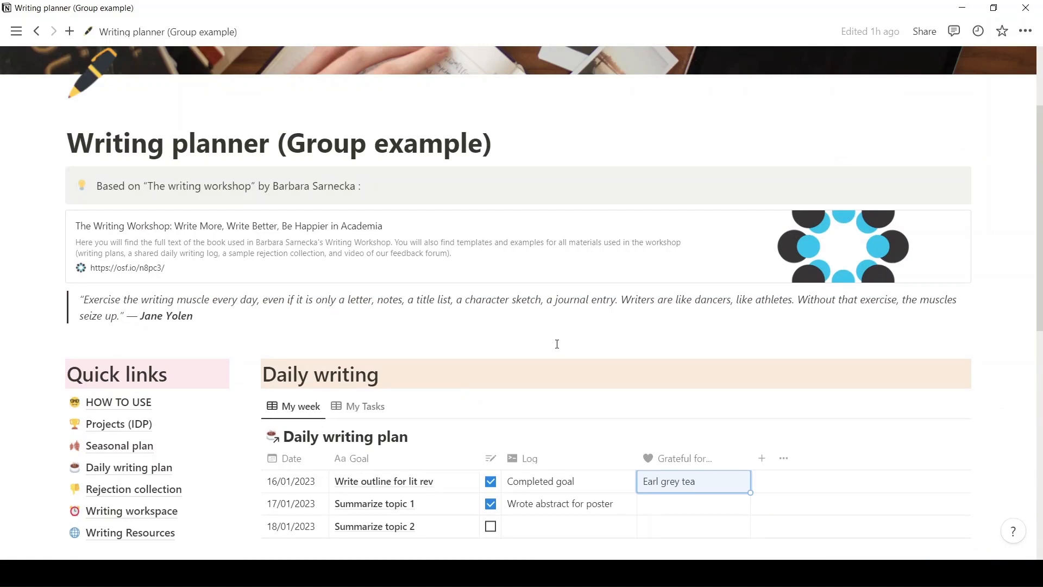
scroll(557, 343, "down", 2)
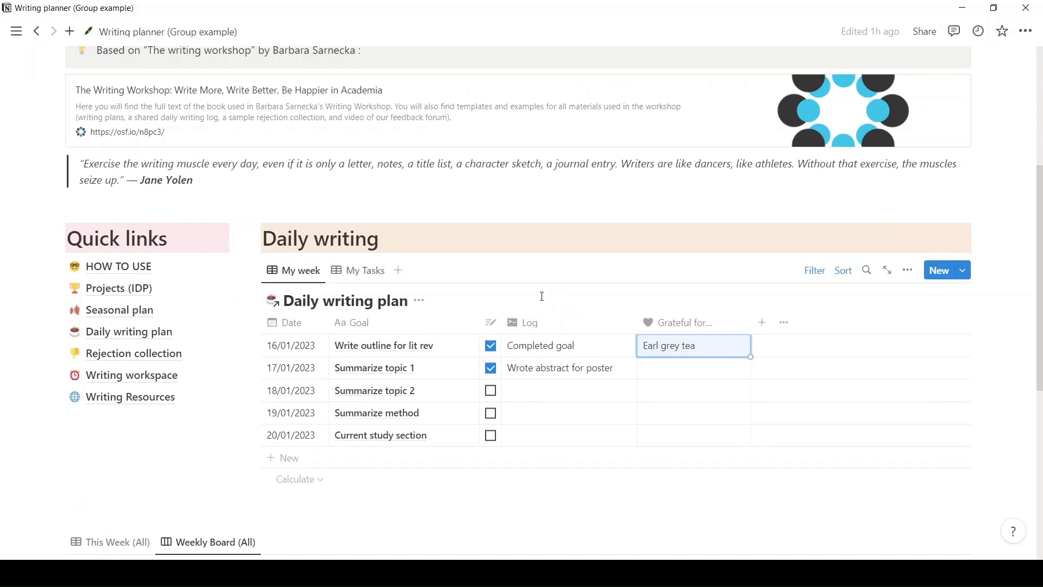
Open the Seasonal plan page and delete the Winter 2023 filter from its Projects (IDP) table.
left_click(114, 311)
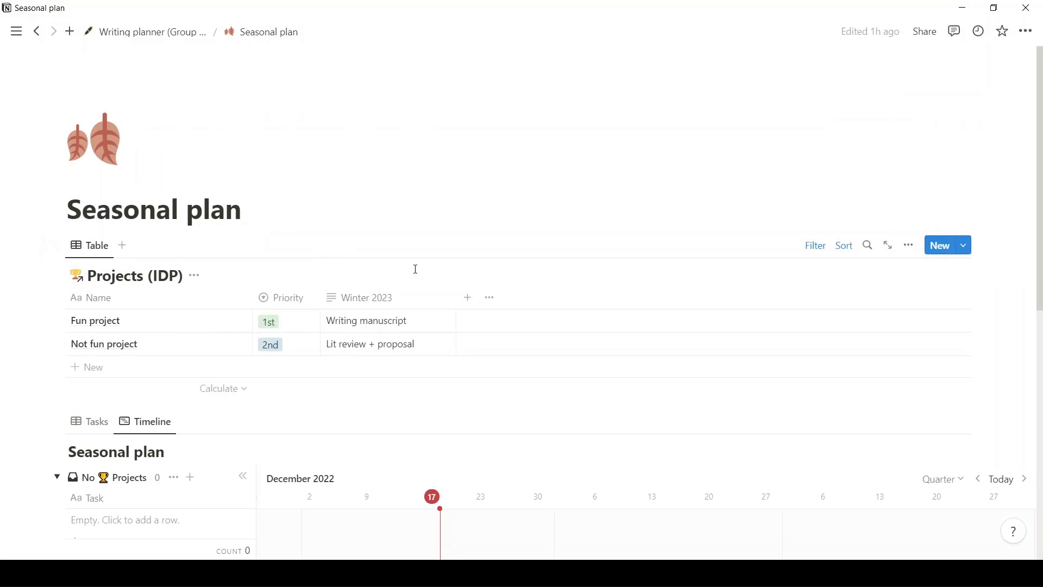
scroll(416, 269, "down", 1)
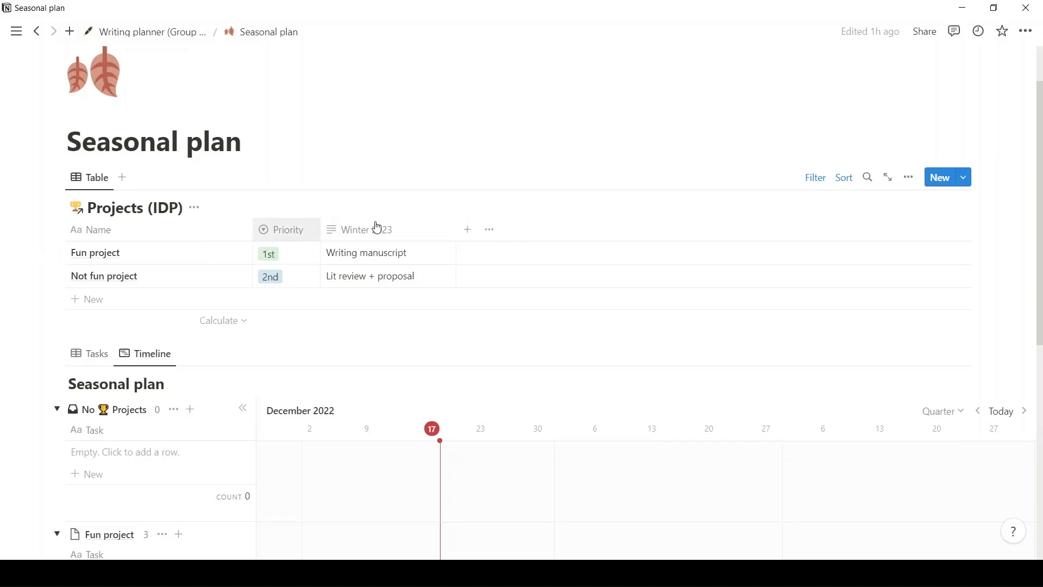
left_click(823, 183)
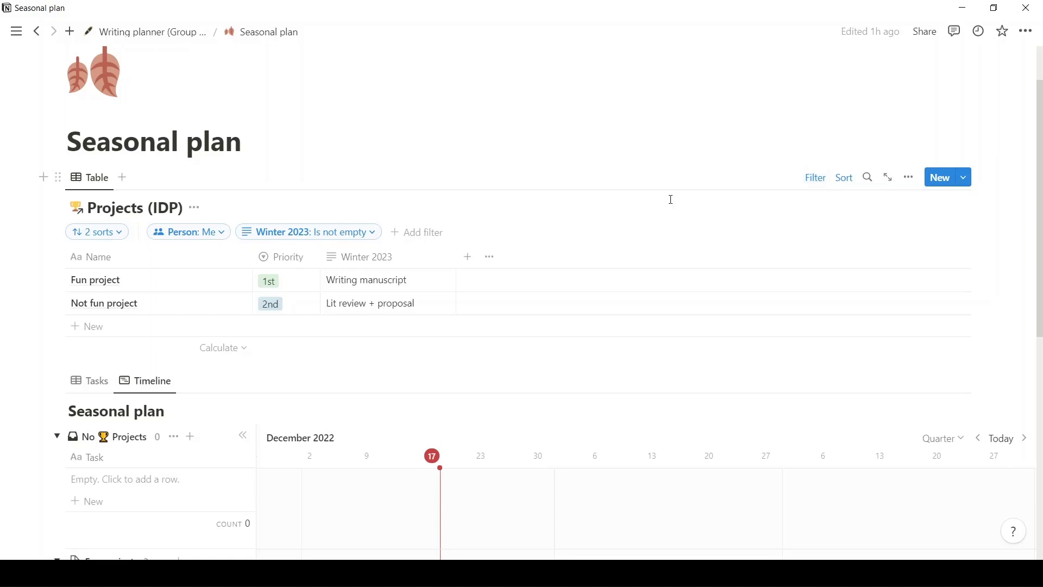
left_click(374, 233)
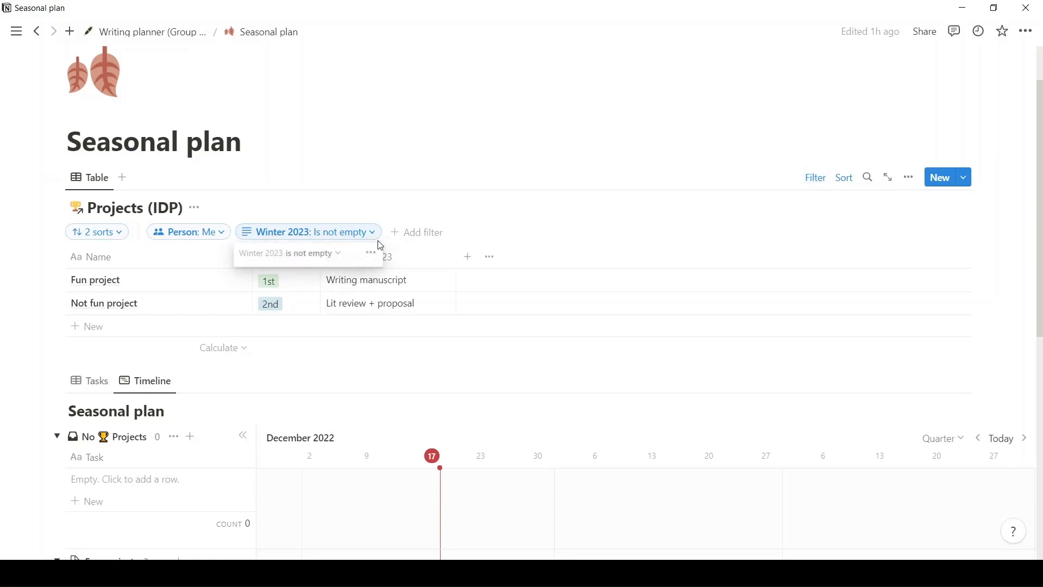
left_click(371, 254)
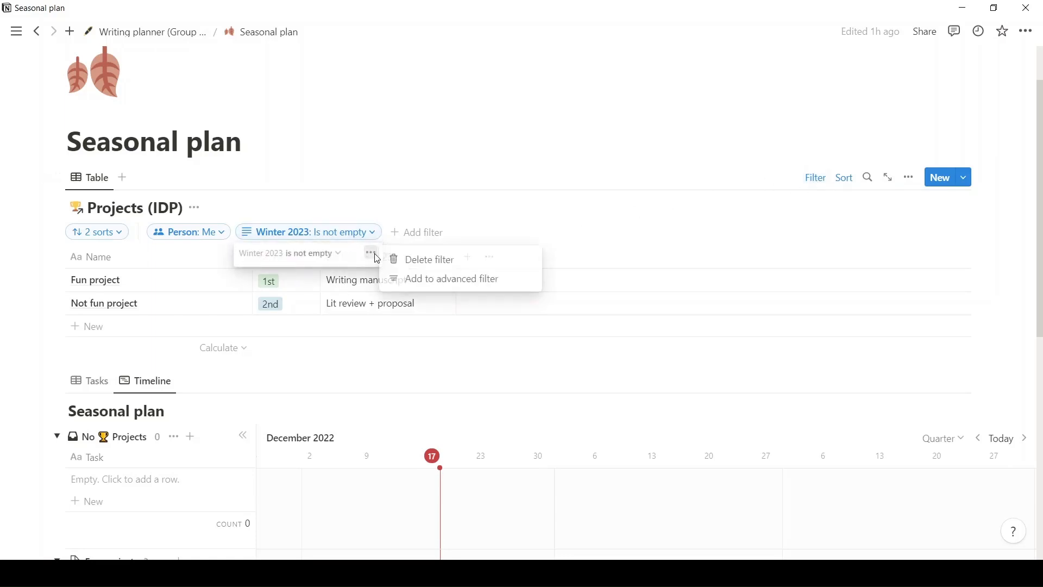
left_click(438, 263)
Add a filter to the Projects (IDP) table so that Spring 2023 is not empty.
left_click(283, 232)
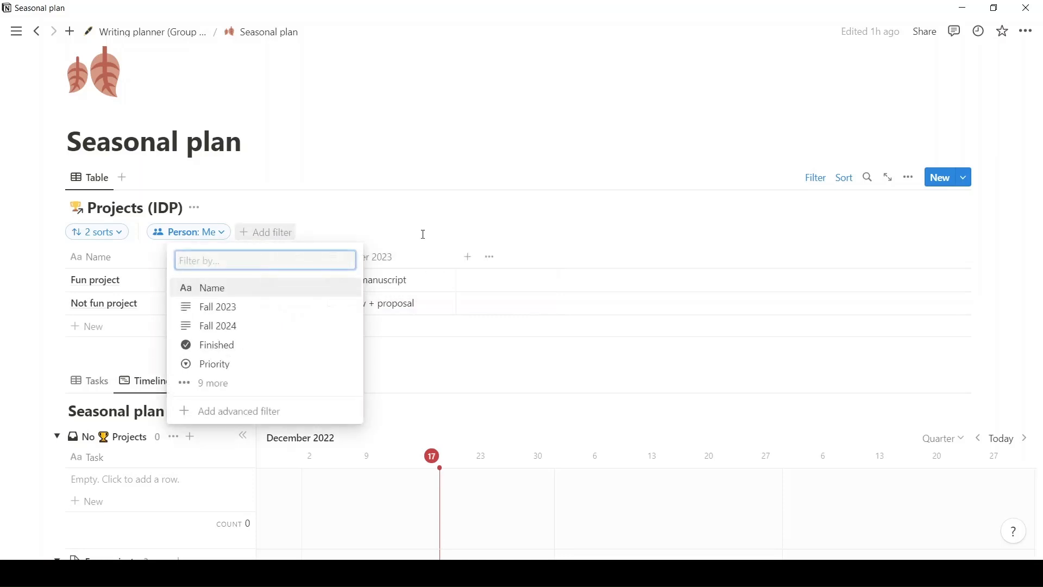
type("spring")
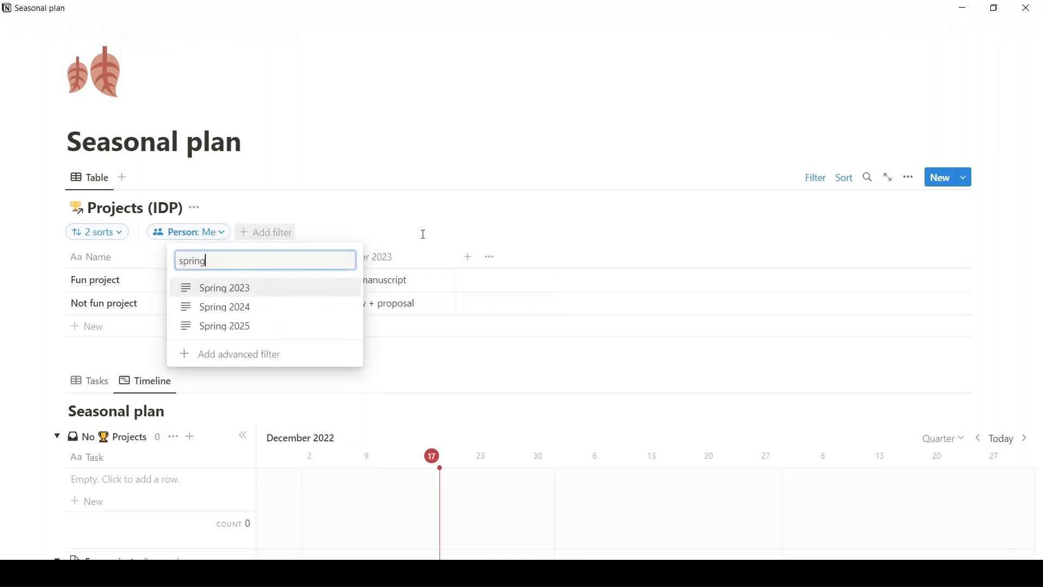
left_click(317, 287)
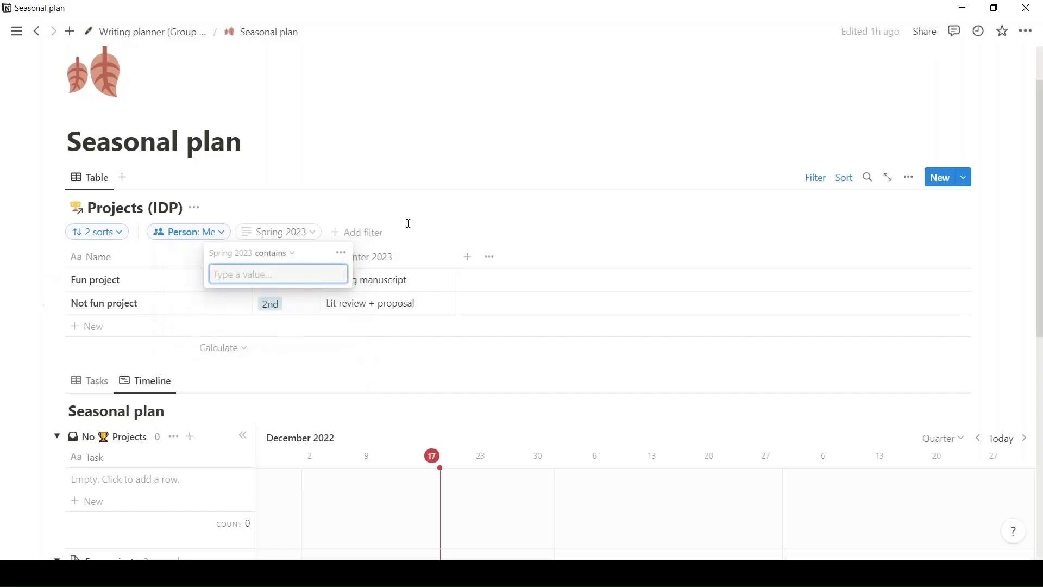
left_click(282, 254)
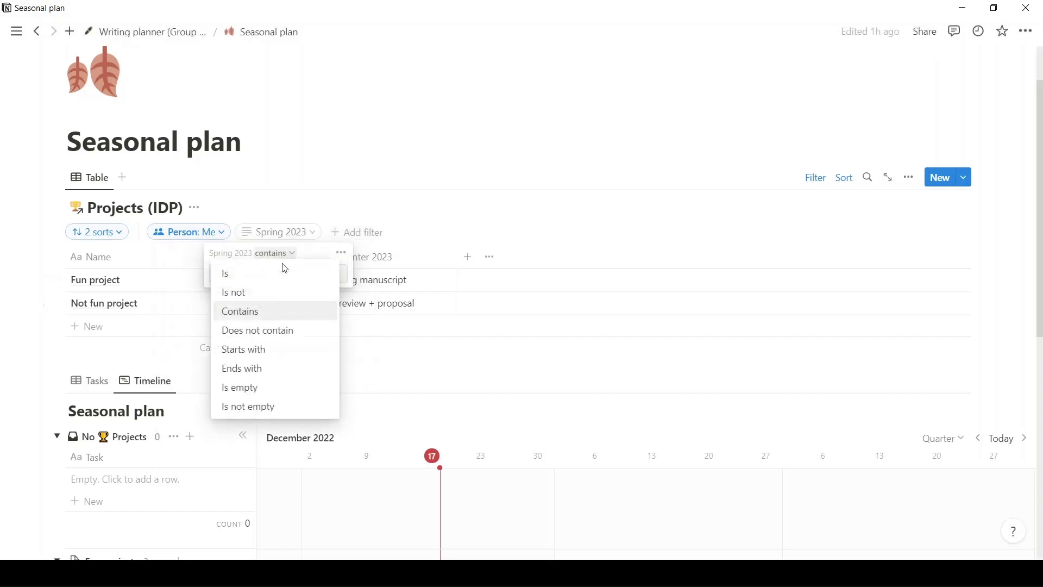
left_click(279, 407)
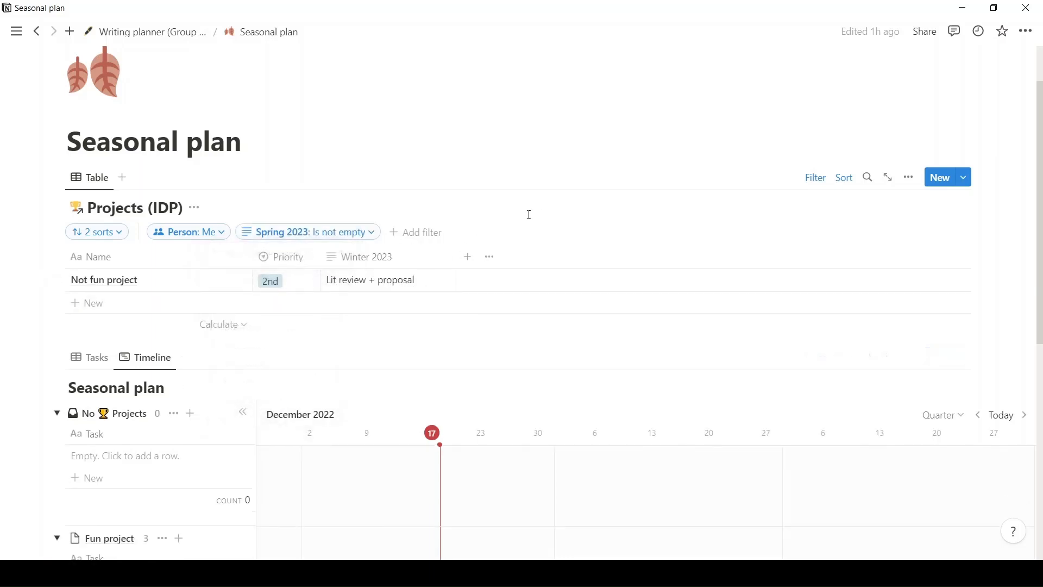
Hide the Winter 2023 property in the Projects (IDP) table and show the Spring 2023 property instead.
left_click(420, 264)
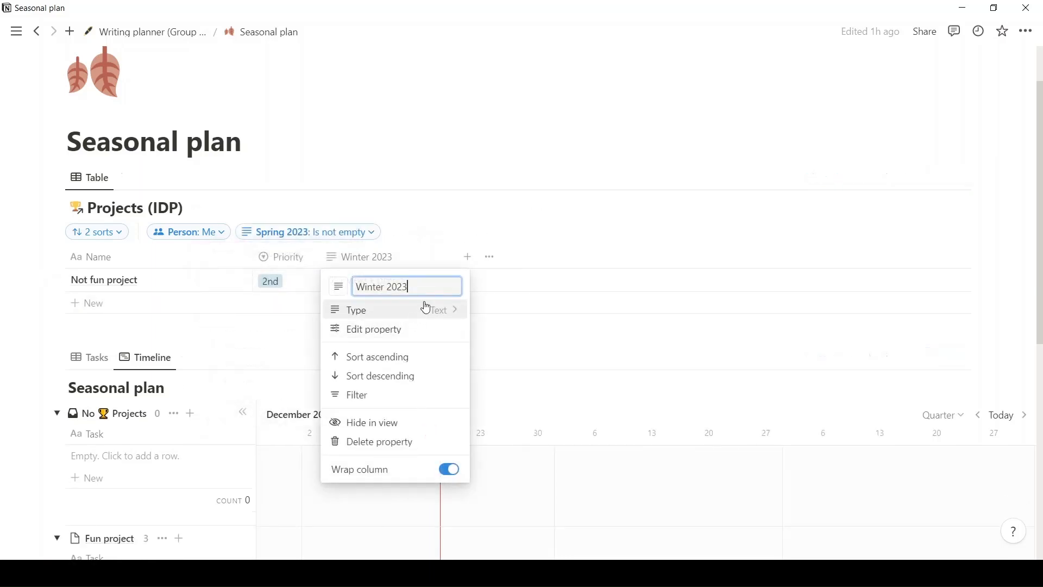
left_click(378, 424)
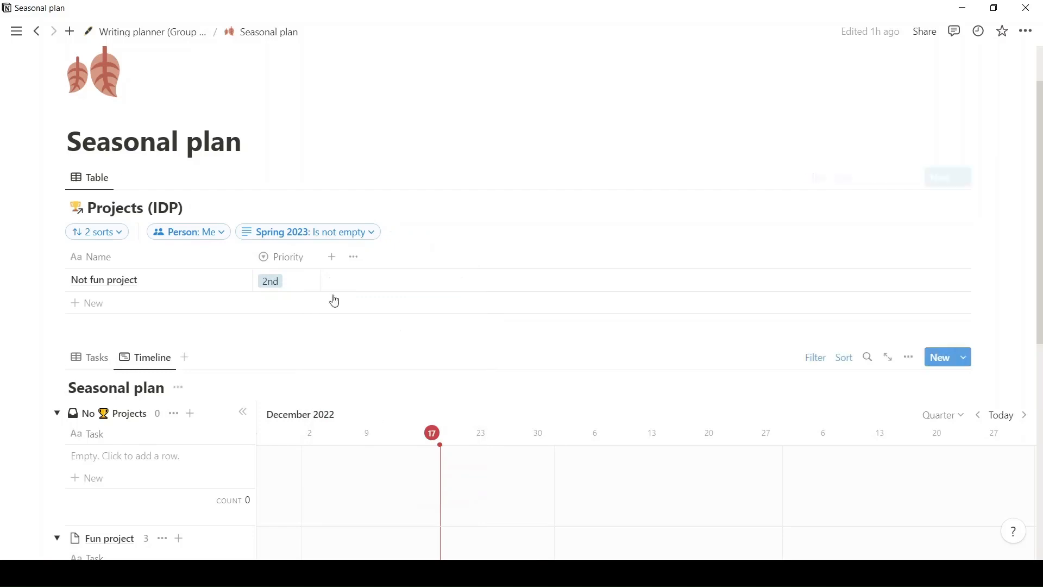
left_click(358, 260)
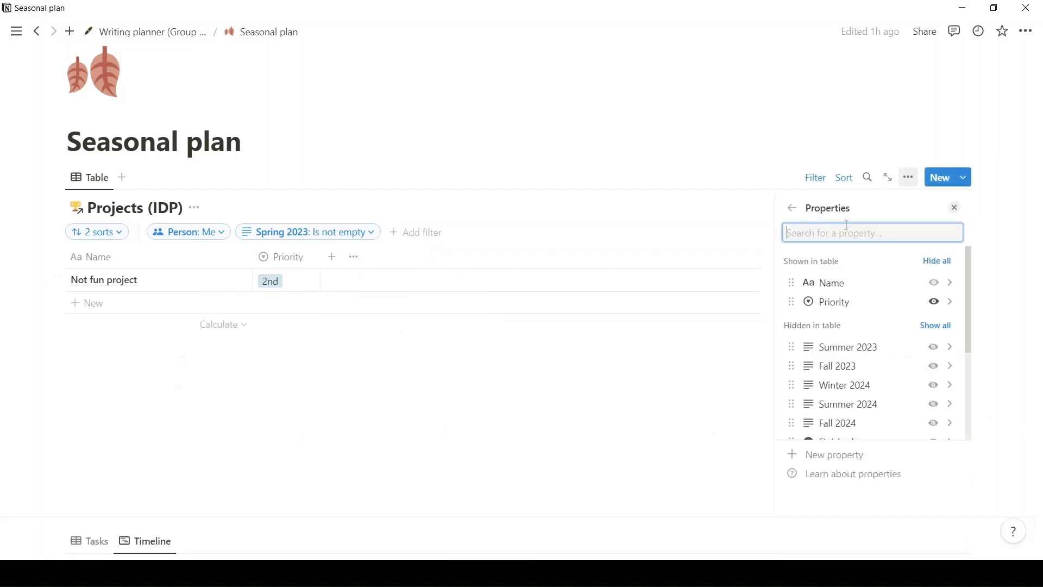
type("spring")
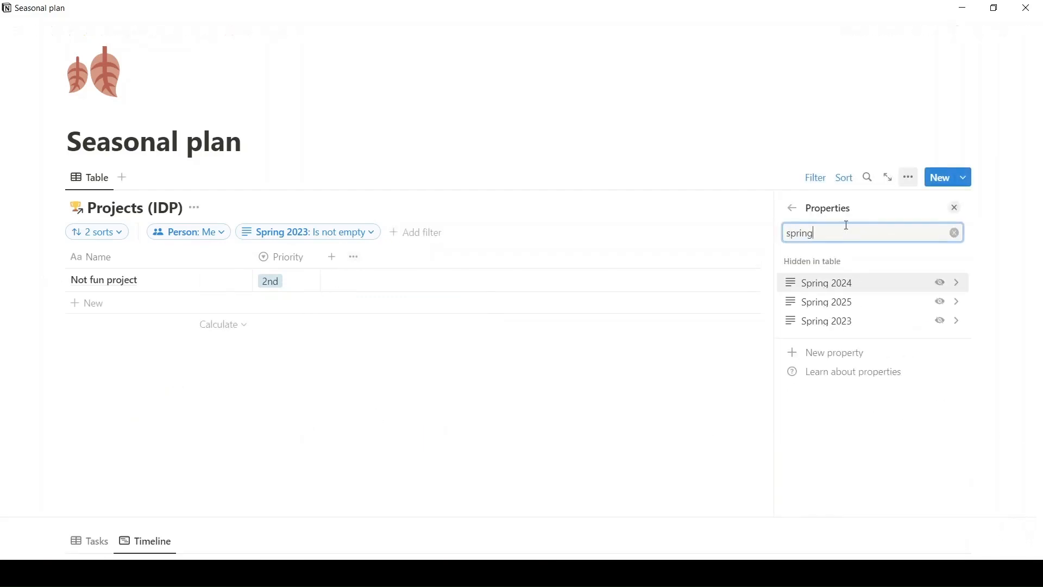
left_click(940, 320)
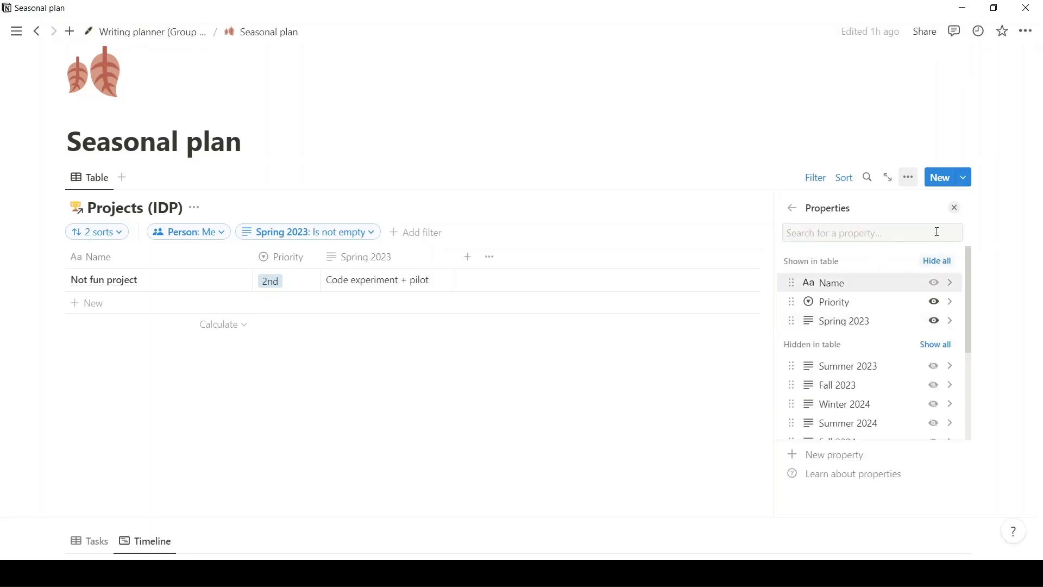
left_click(956, 208)
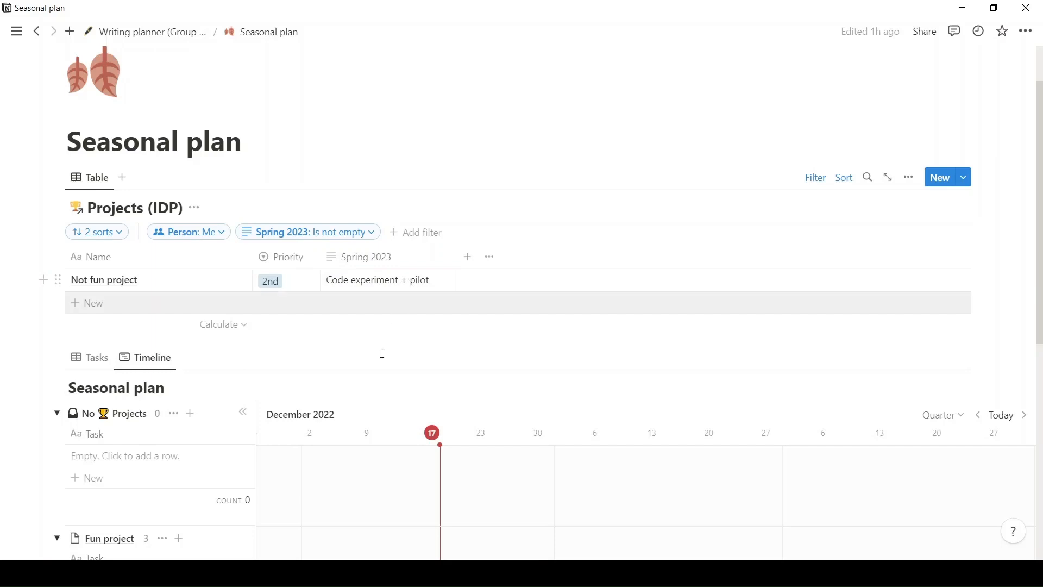
Switch the Seasonal plan database to its Tasks view, display its filters and review the listed project tasks.
scroll(382, 353, "down", 3)
left_click(92, 223)
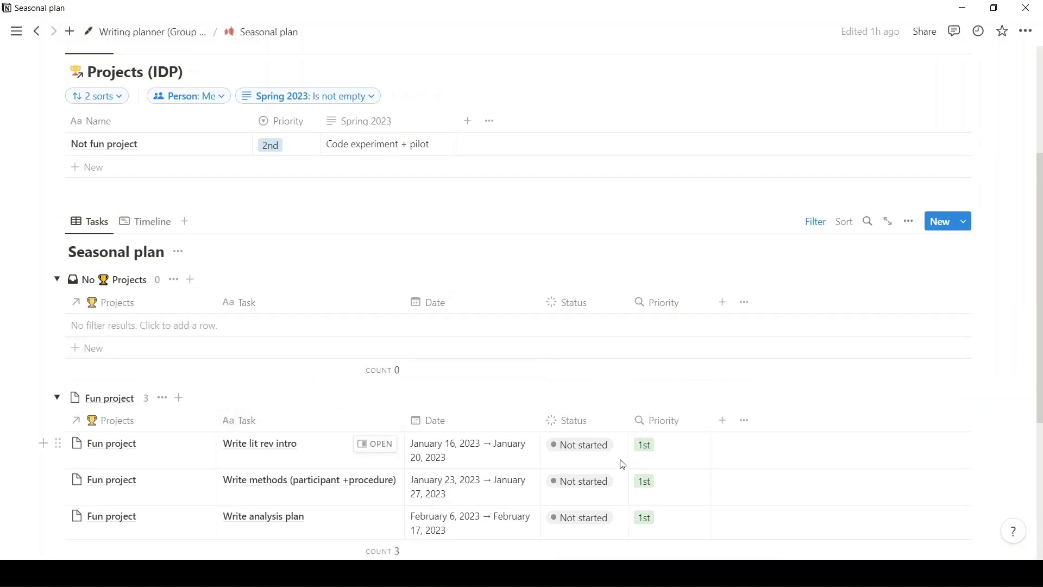
left_click(823, 230)
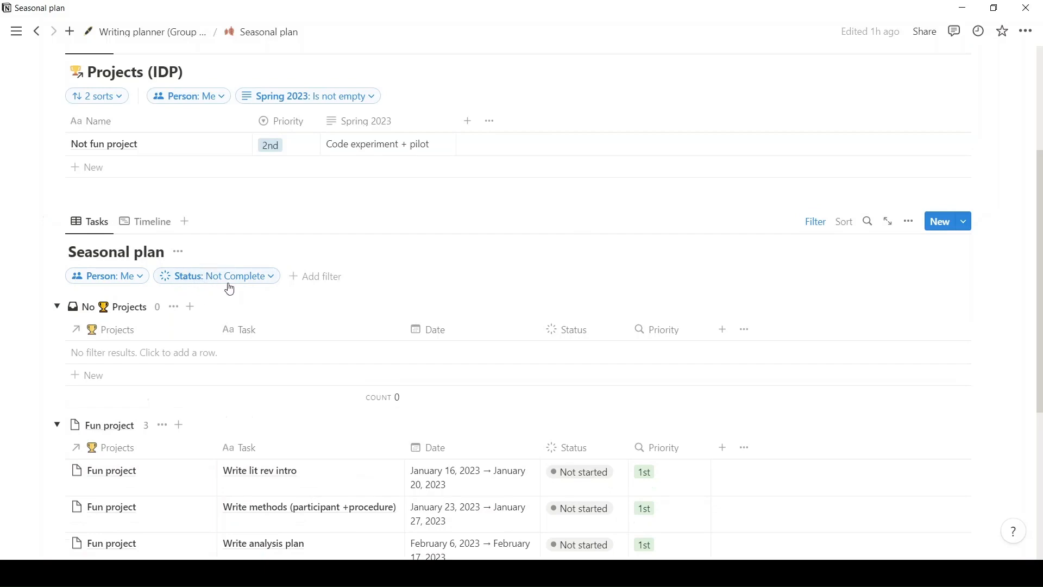
scroll(538, 246, "down", 1)
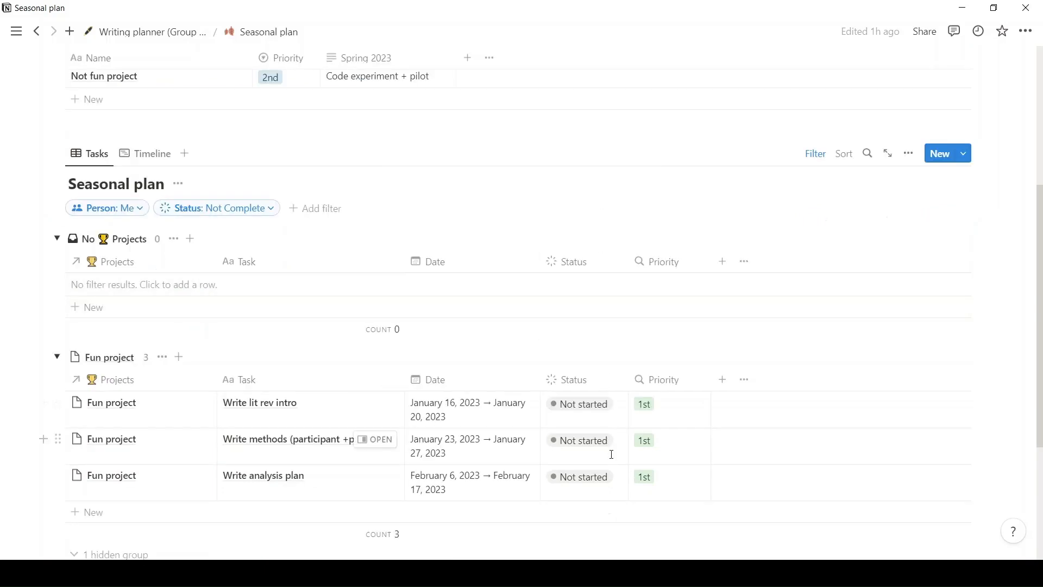
scroll(602, 429, "down", 2)
scroll(602, 364, "up", 1)
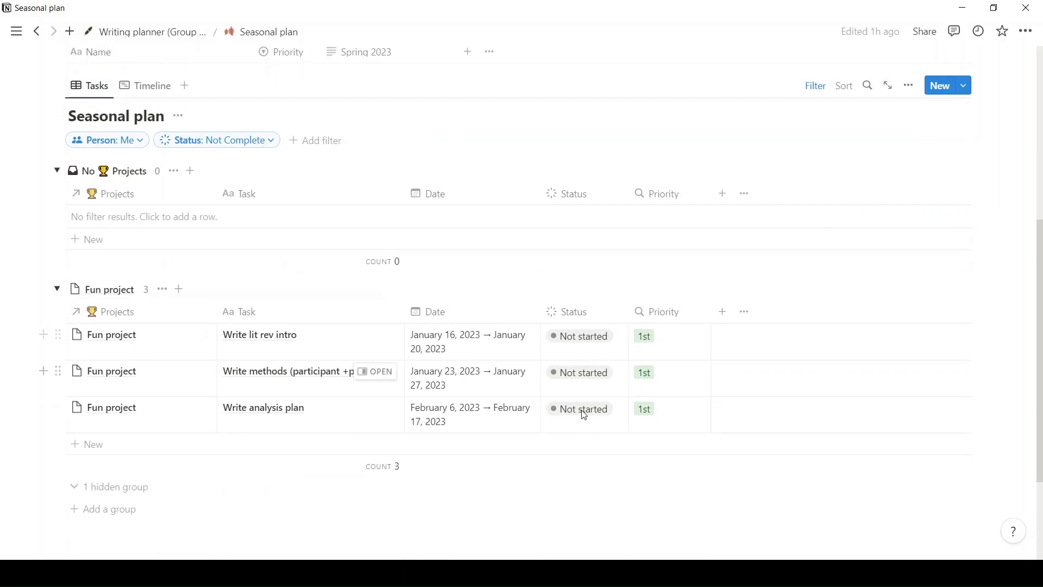
Check the status options of the "Write lit rev intro" task, leave them unchanged and return to the Writing planner (Group example) page.
left_click(587, 346)
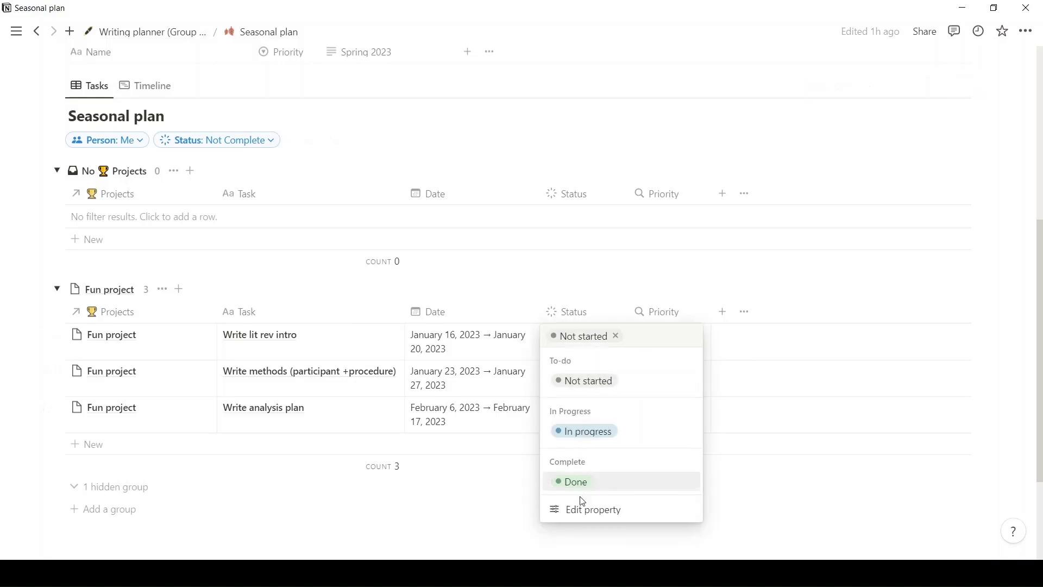
key("Escape")
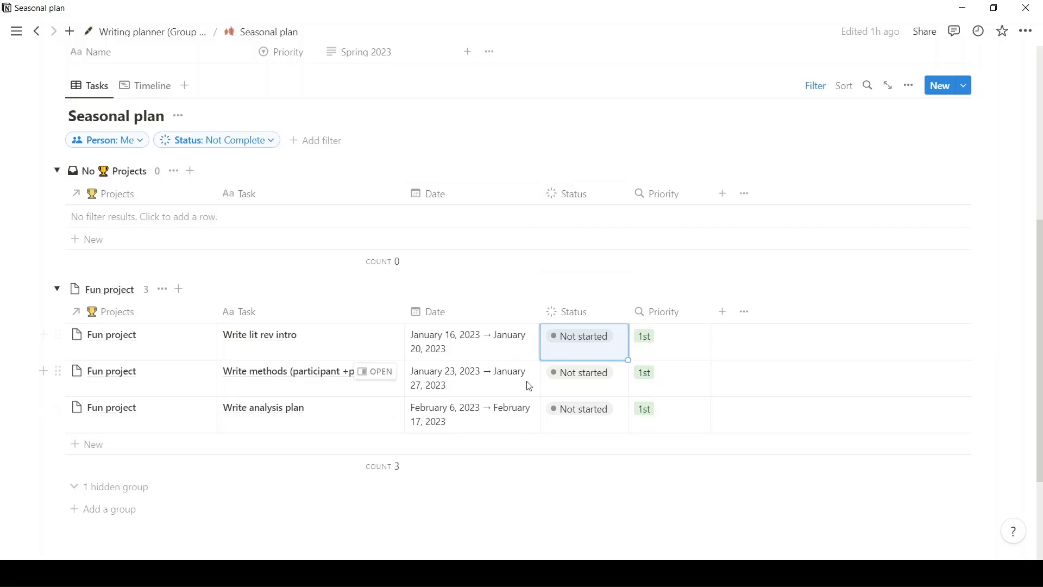
scroll(443, 291, "up", 5)
left_click(168, 32)
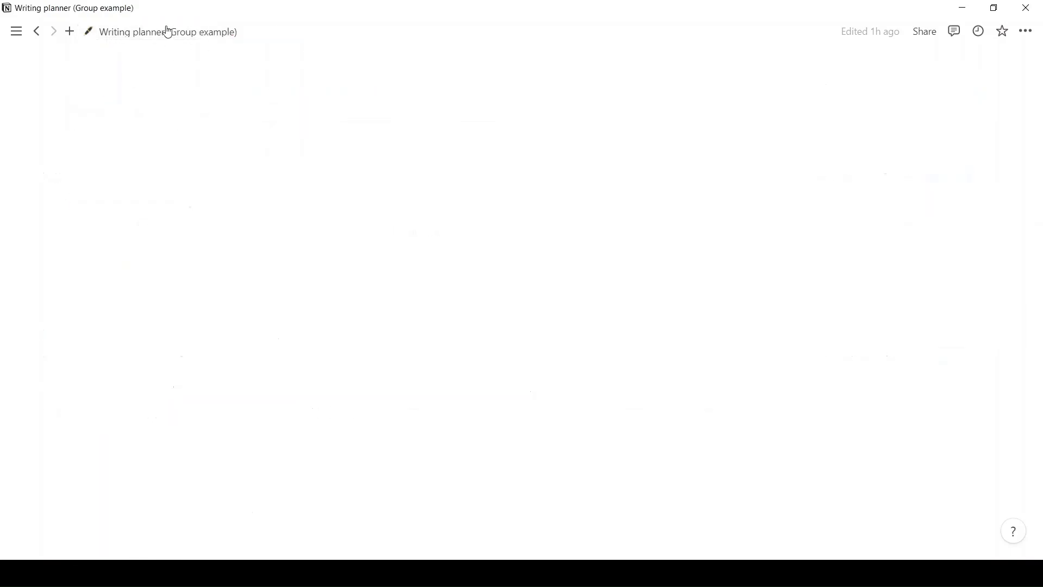